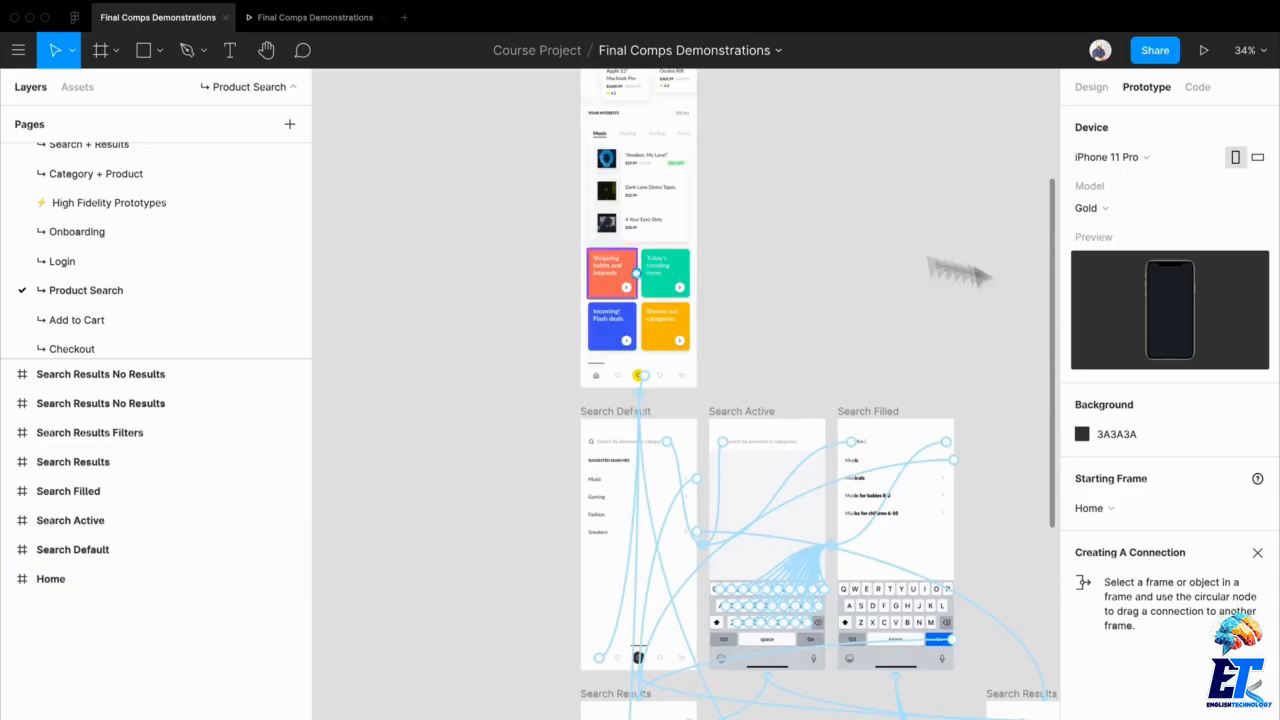
- Select the Home frame, close the old prototype preview, and present the prototype in a fresh preview
scroll(720, 337, up, 5)
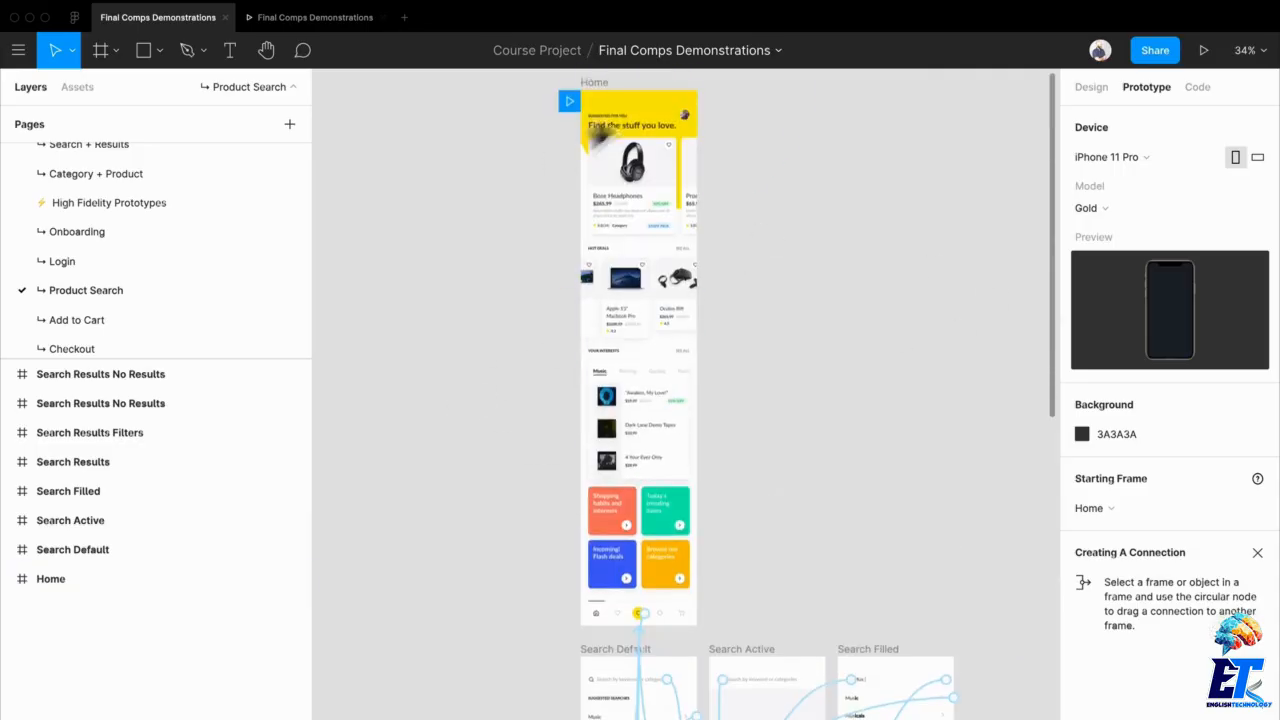
click(613, 97)
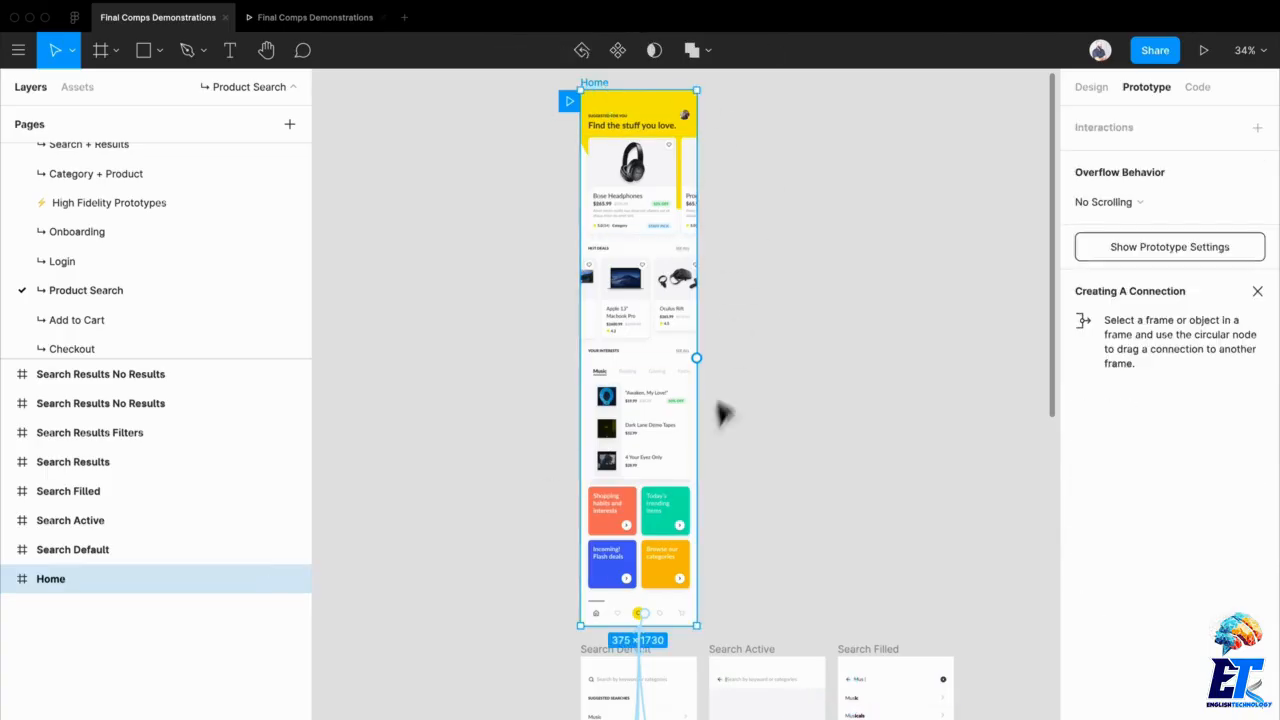
scroll(663, 634, down, 5)
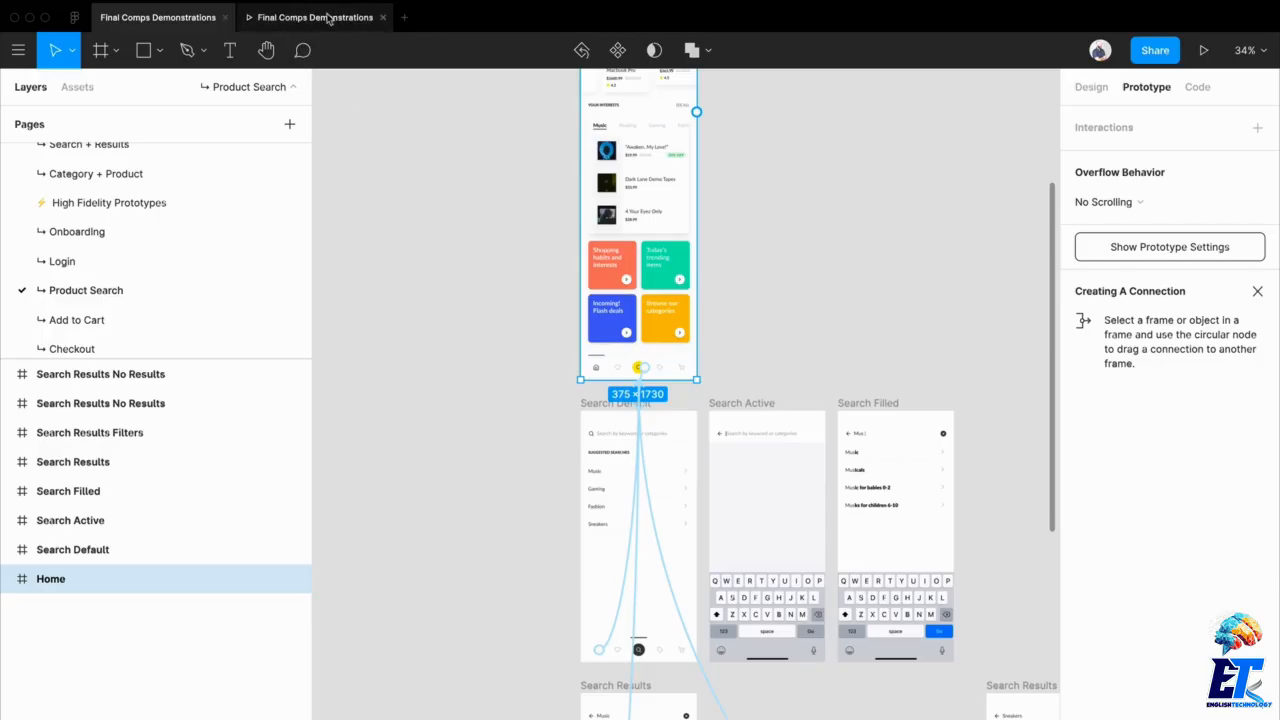
click(382, 17)
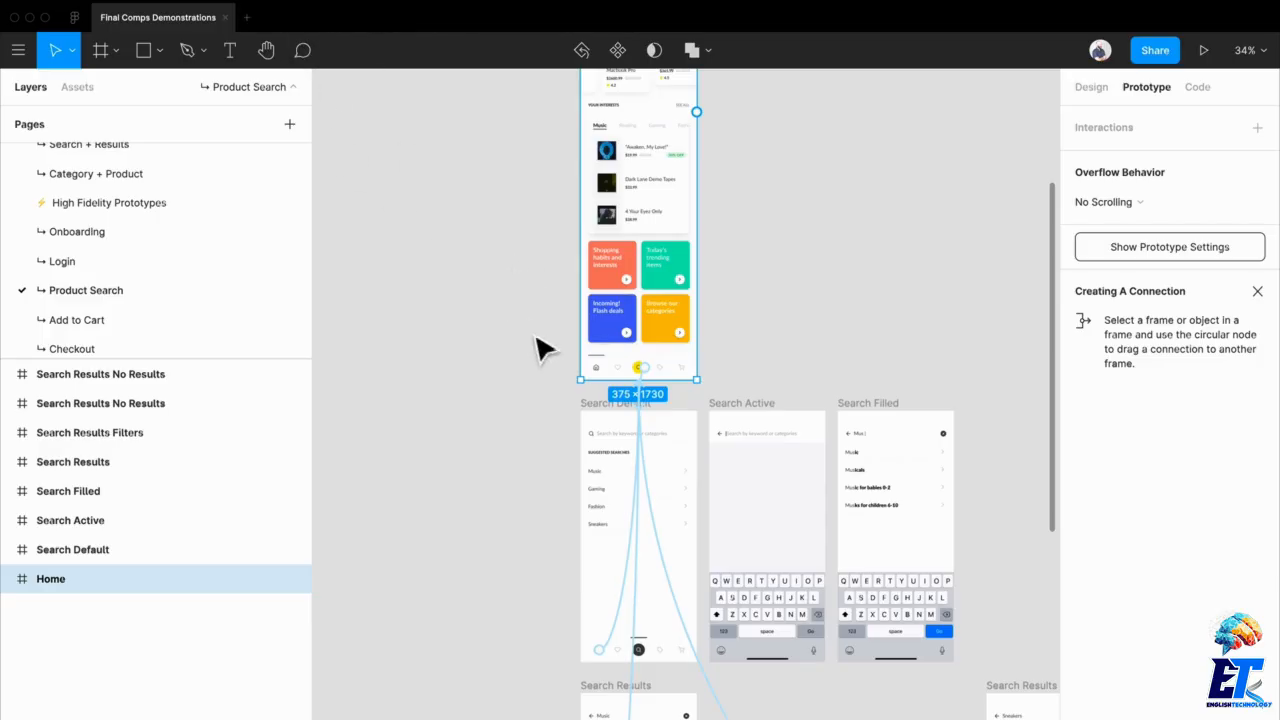
click(1203, 52)
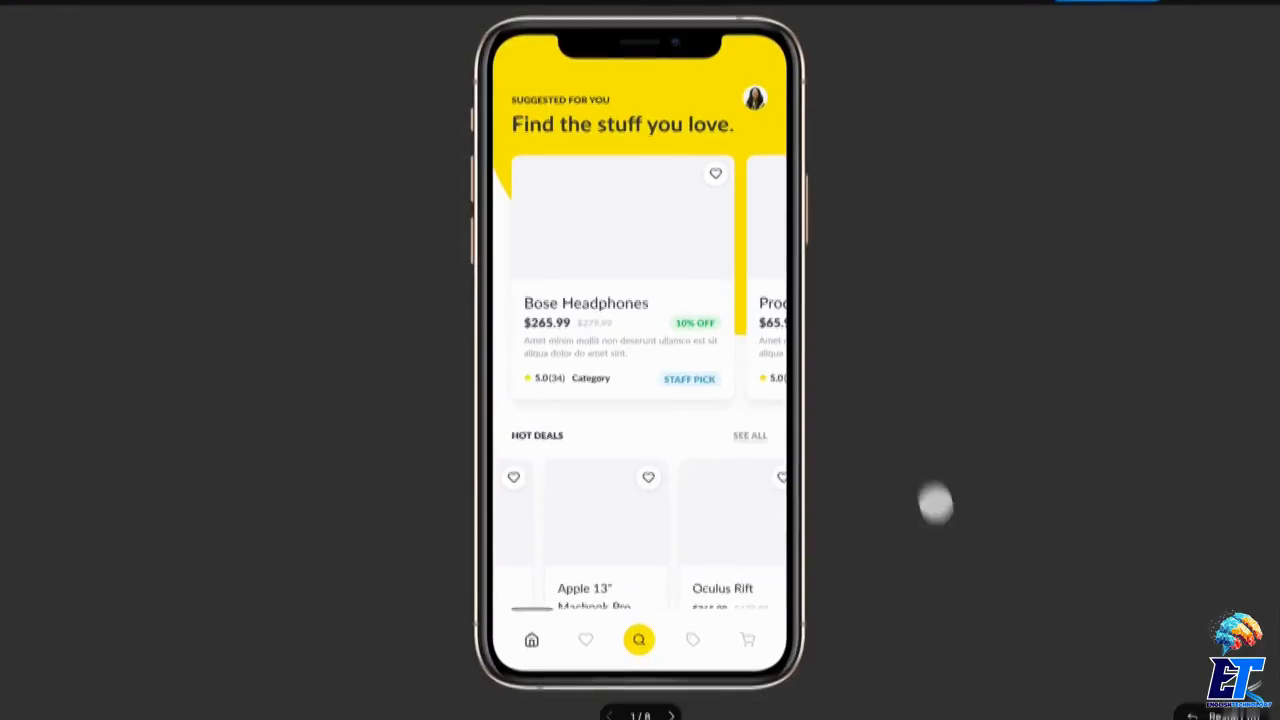
- Test the Home screen by swiping the suggested product cards sideways and back, and scrolling to the category tiles
click(693, 259)
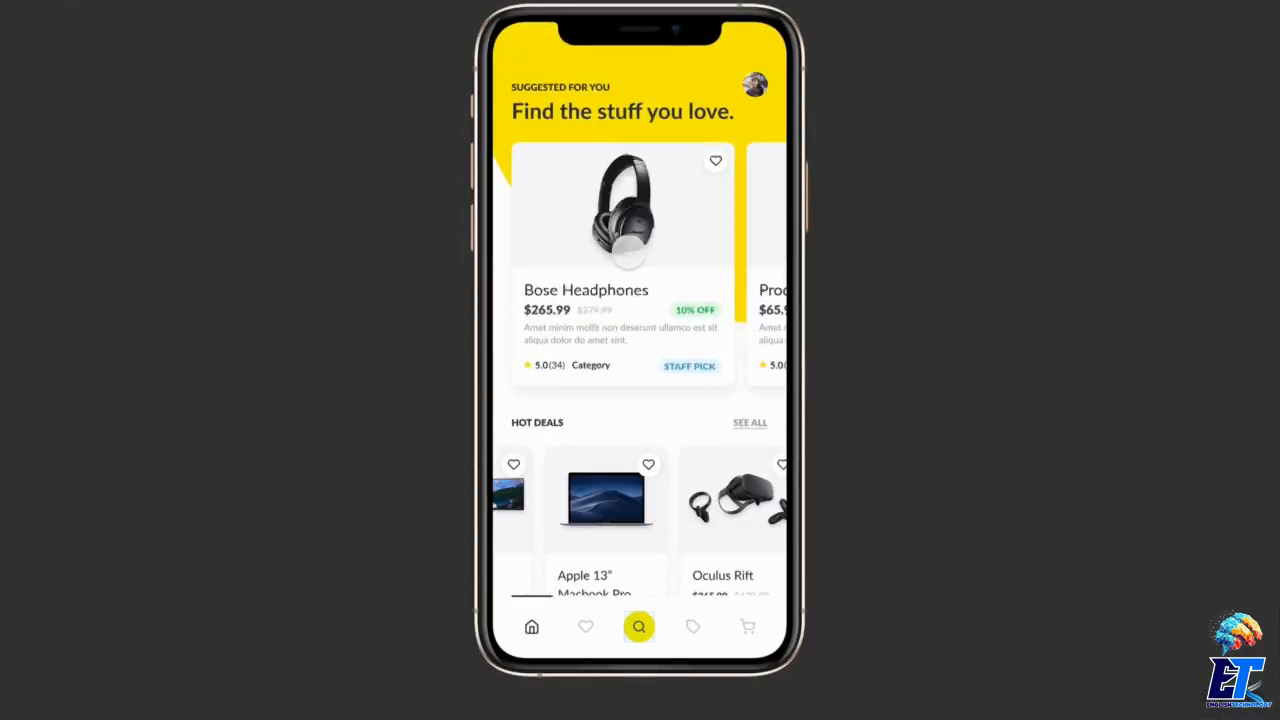
drag(746, 257, 585, 252)
drag(545, 300, 654, 334)
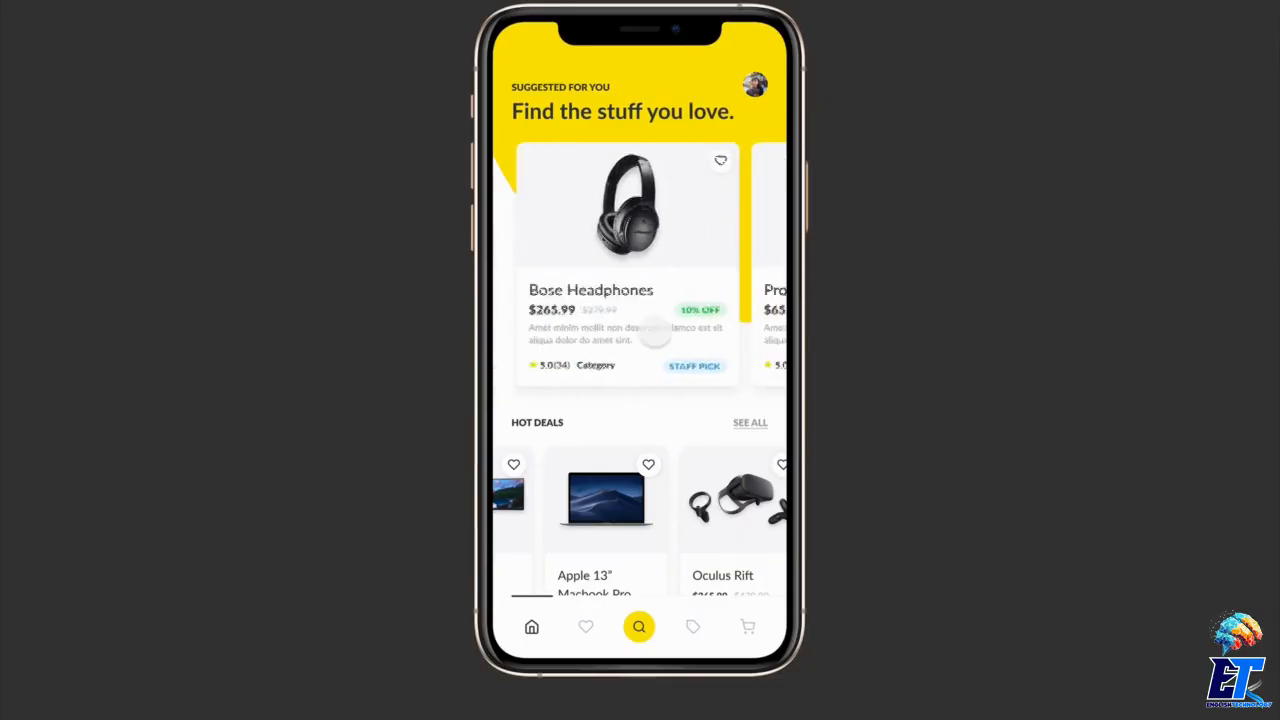
scroll(583, 470, down, 7)
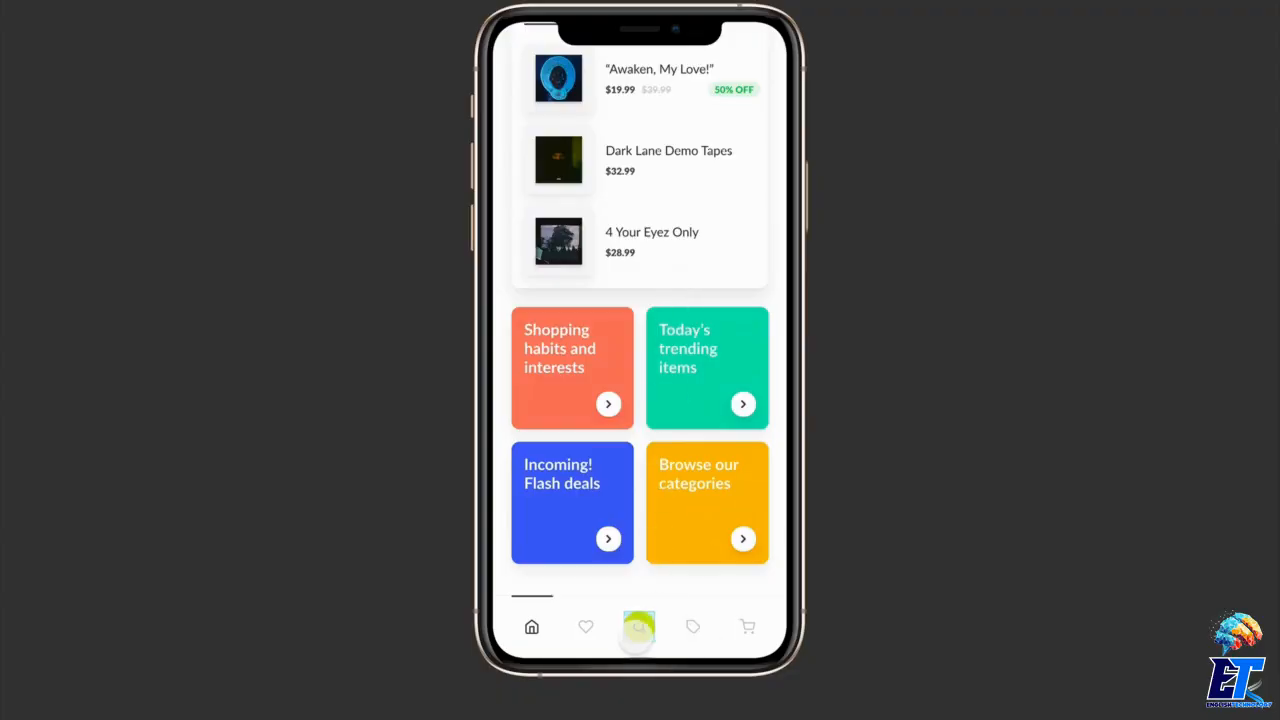
- Test the bottom navigation by switching between the Search and Home screens, finishing on Search
click(639, 626)
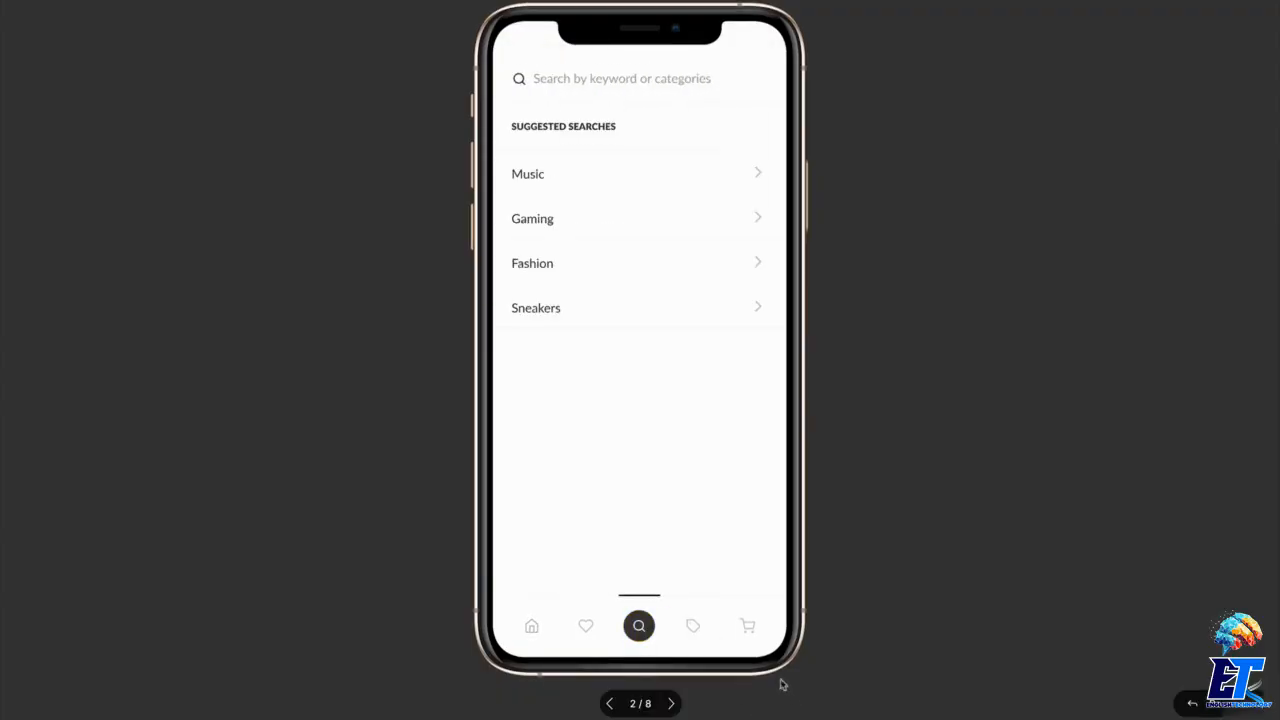
click(532, 625)
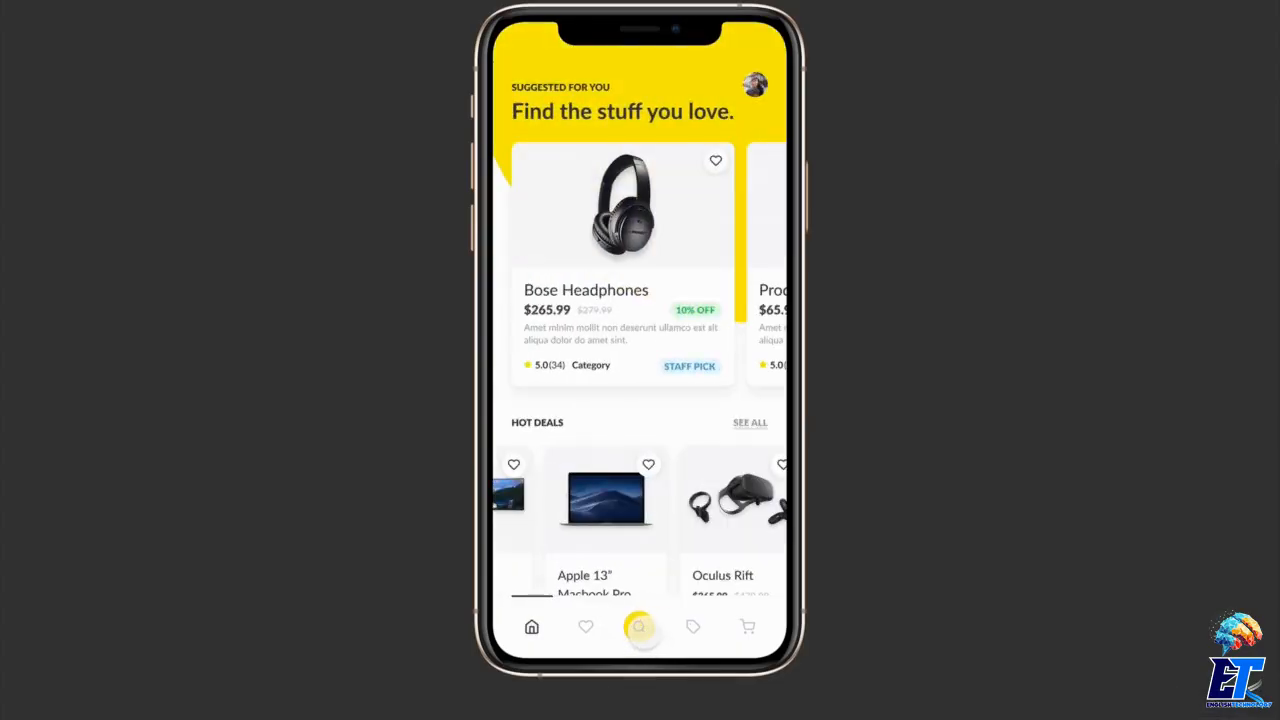
click(639, 626)
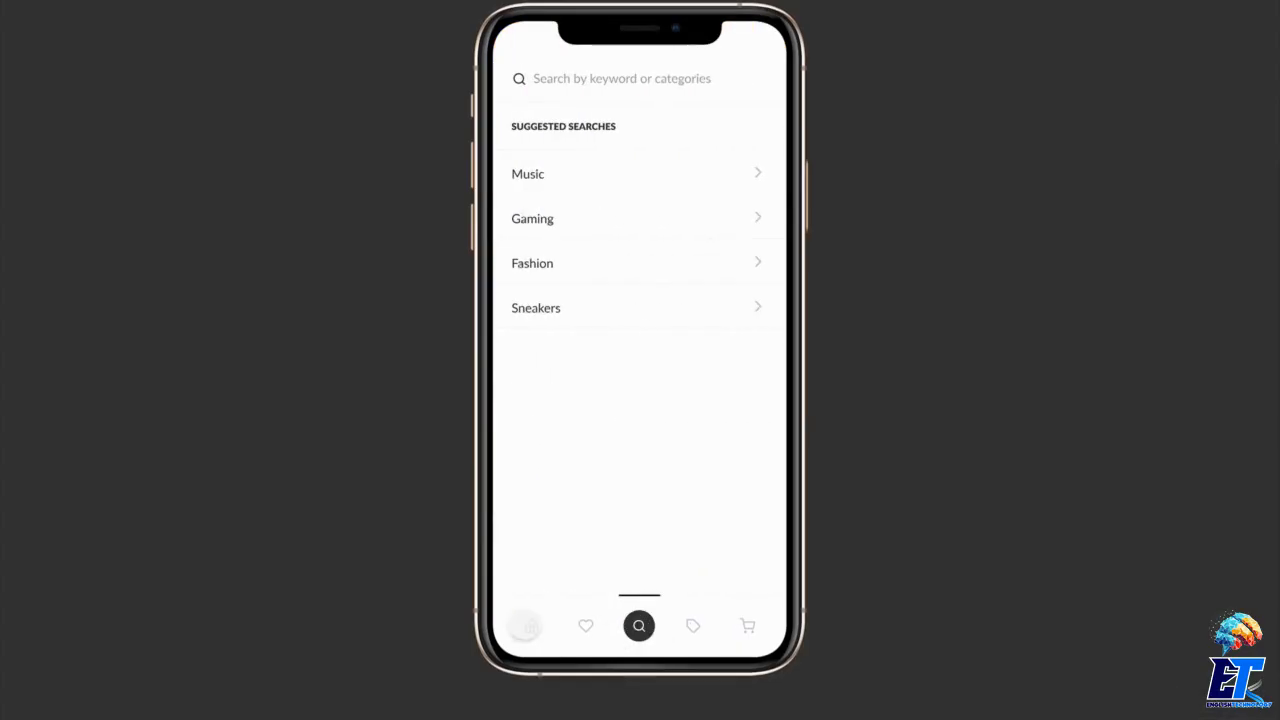
click(537, 634)
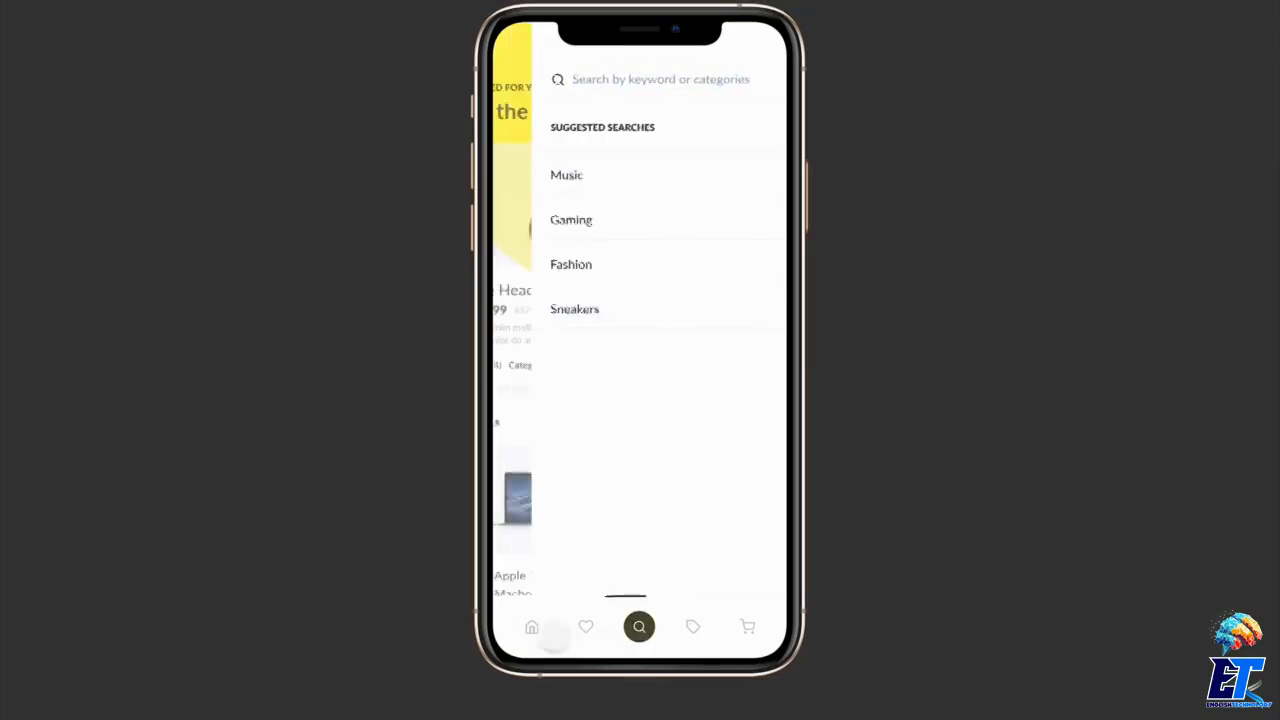
click(640, 634)
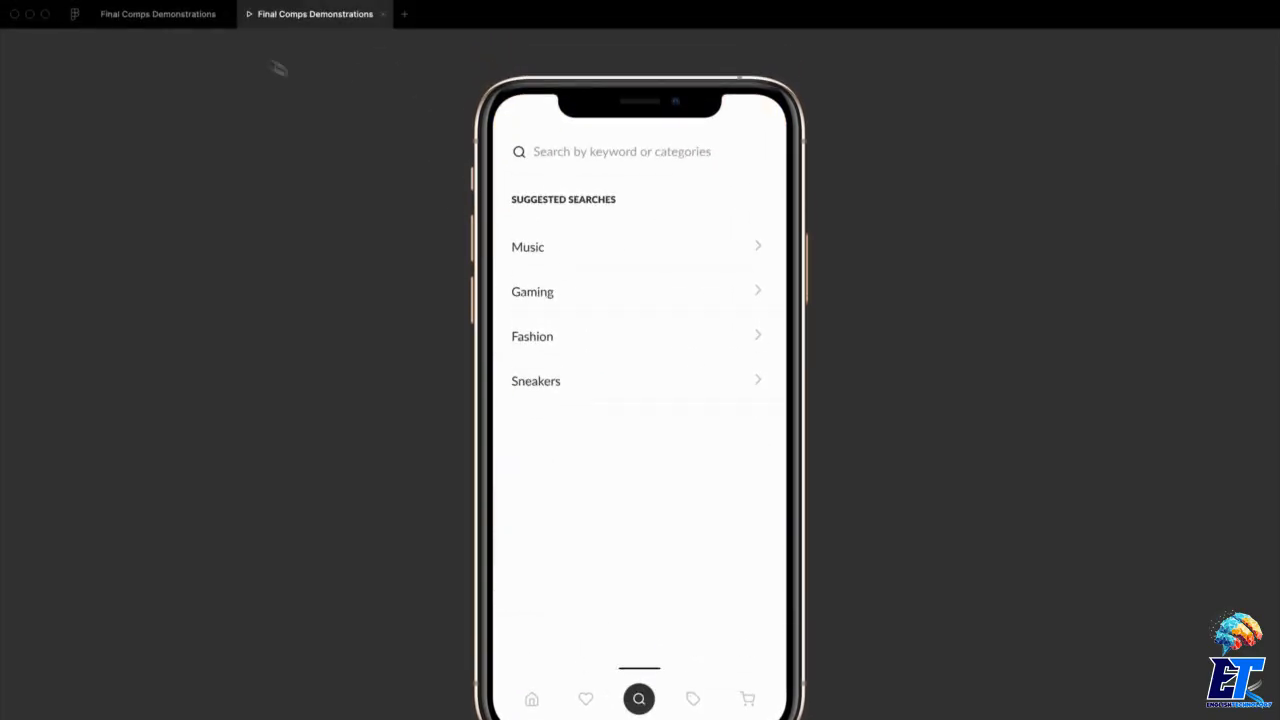
- Return to the design file and inspect the interaction linking the Home frame's yellow search icon to Search Default
click(158, 16)
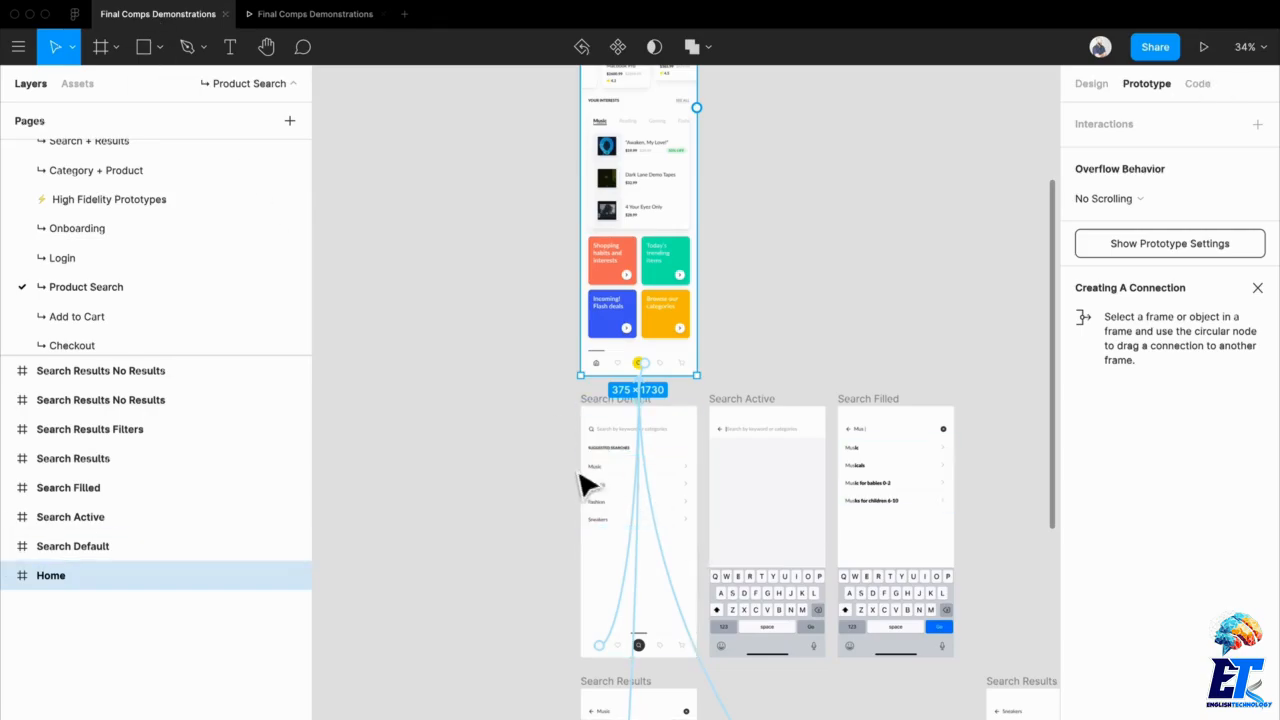
scroll(588, 485, up, 5)
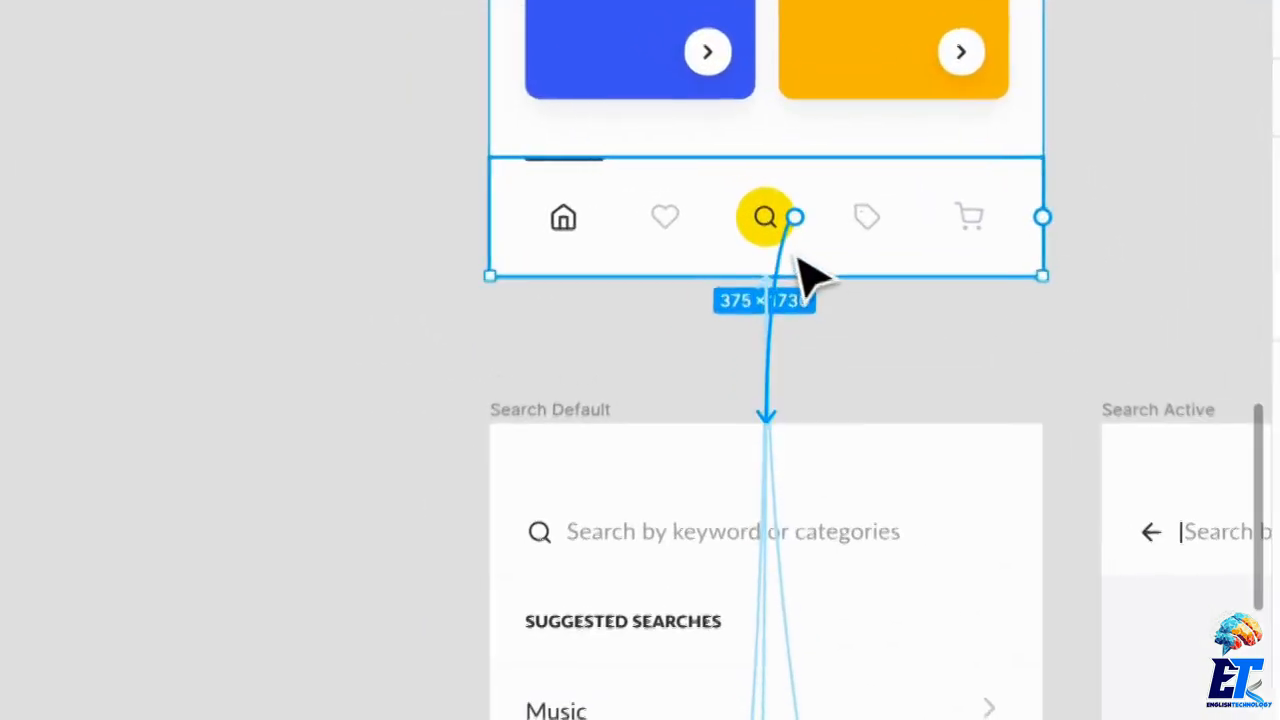
click(802, 272)
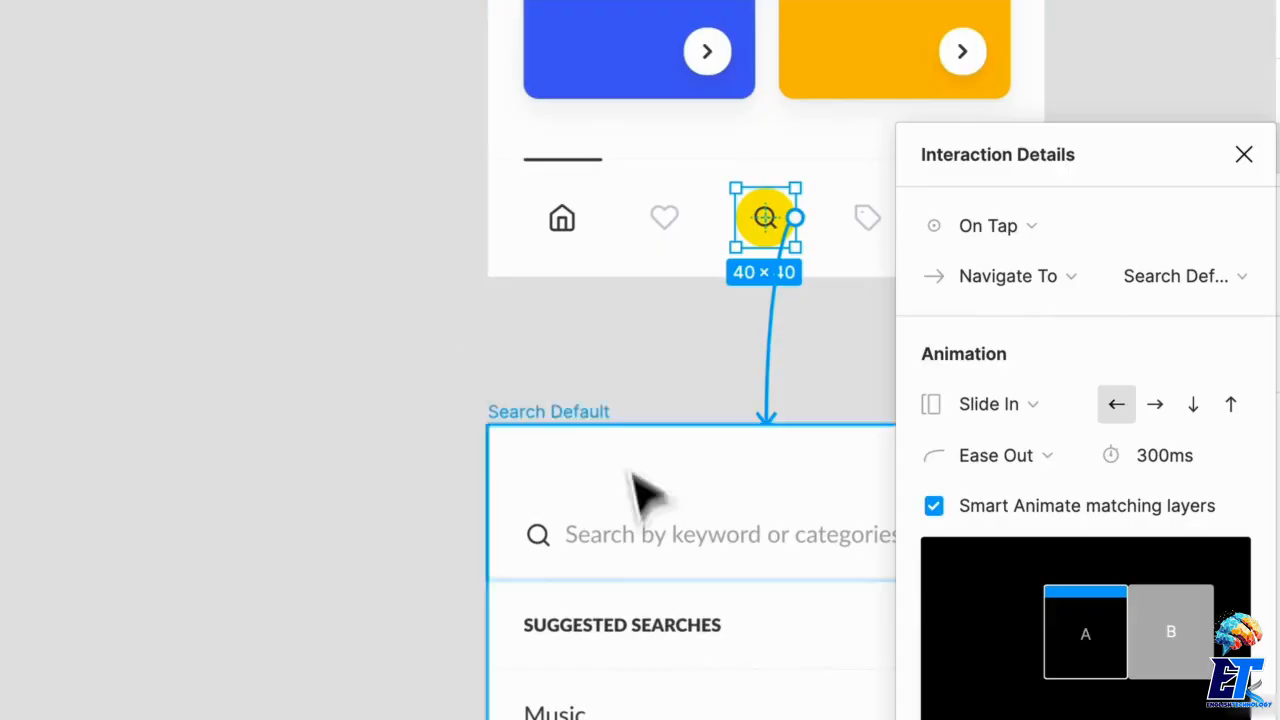
drag(634, 491, 430, 350)
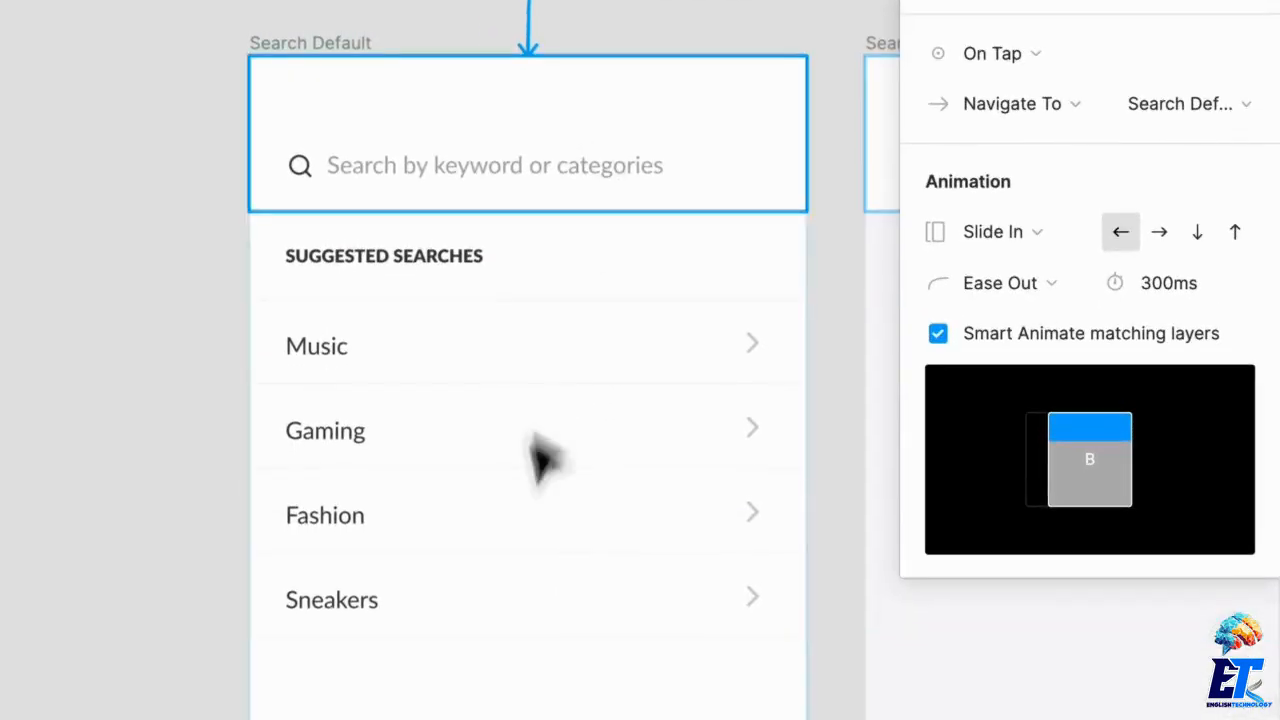
scroll(560, 385, down, 1)
scroll(588, 512, down, 8)
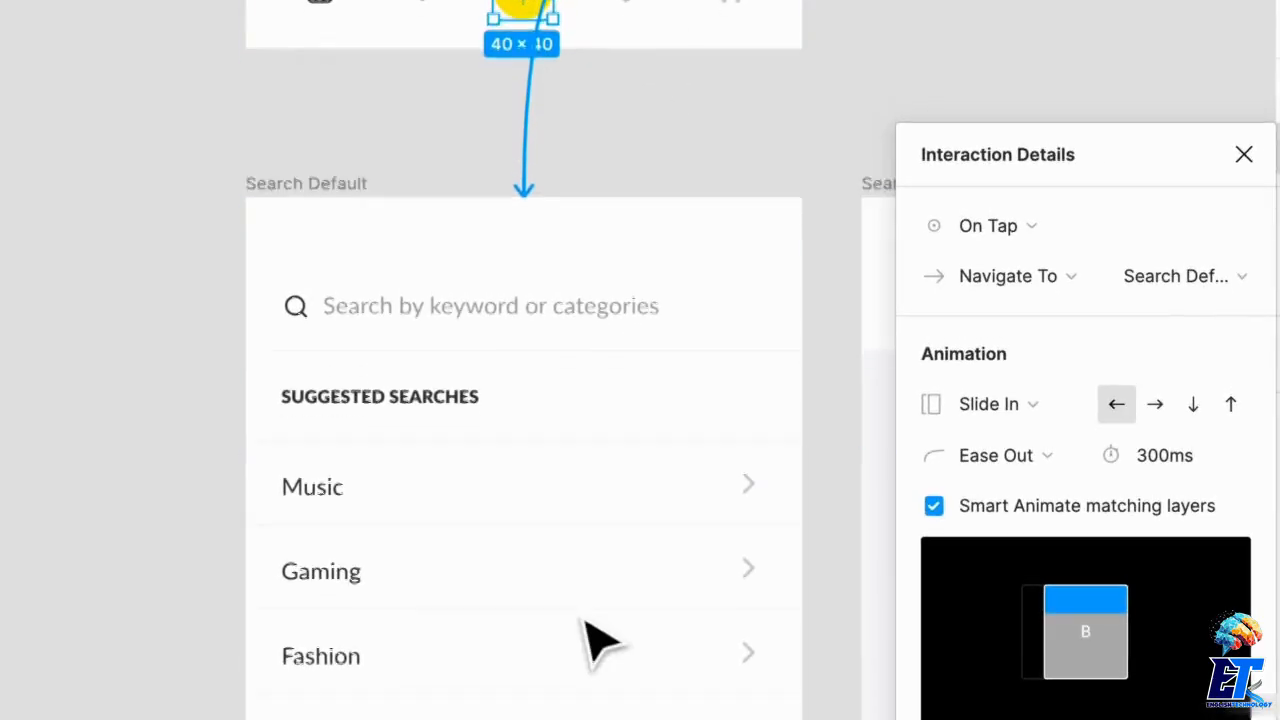
- Select the .MainNav bar in the Search Default frame and expand its layer to examine the nav items
click(533, 622)
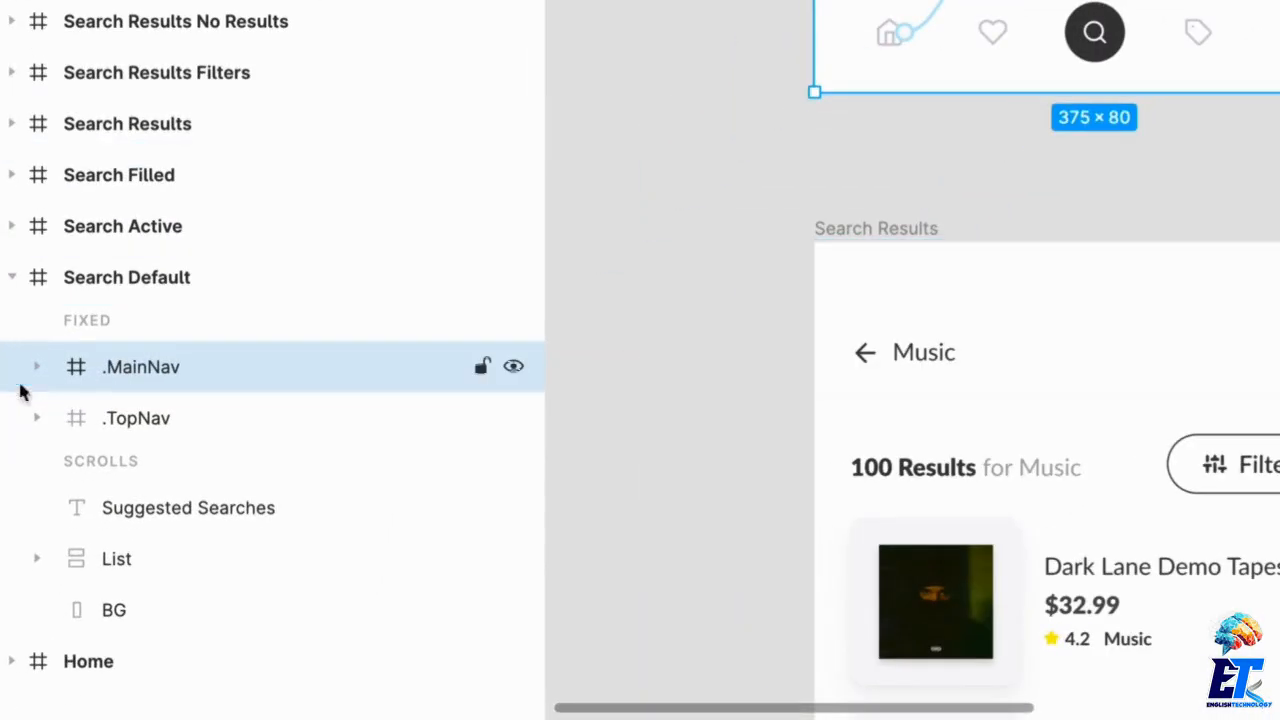
click(21, 536)
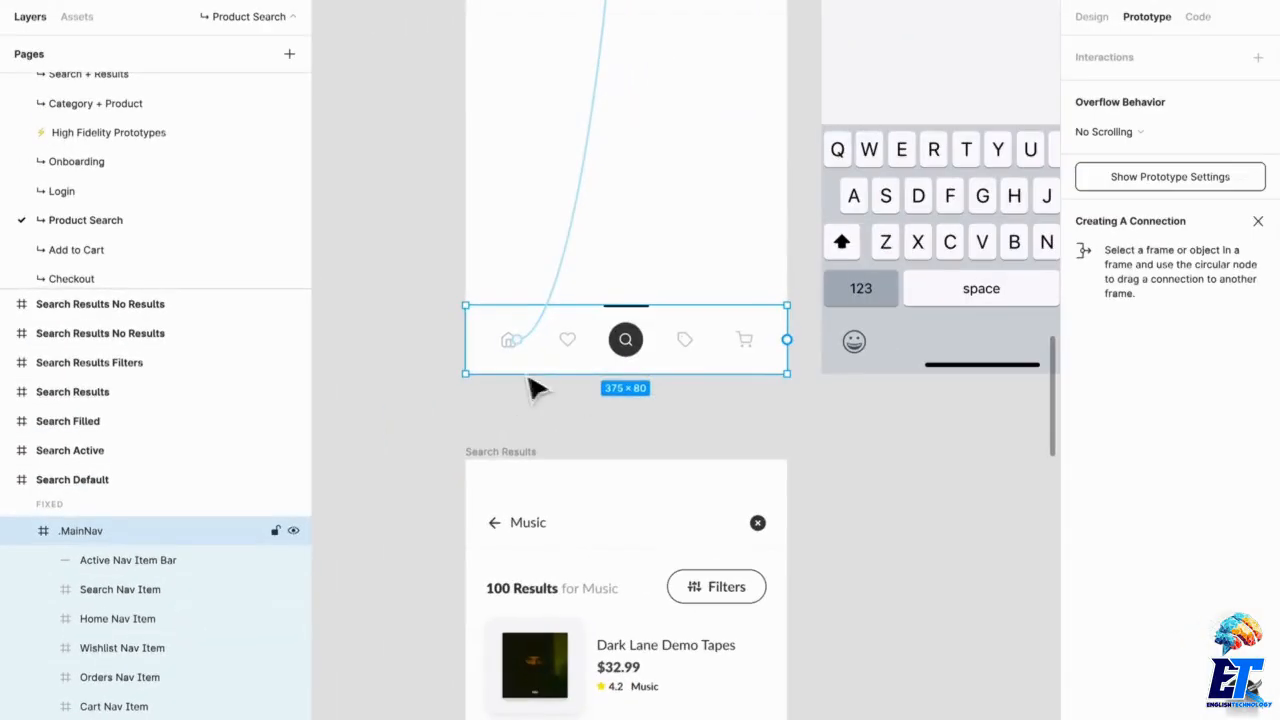
scroll(470, 430, up, 3)
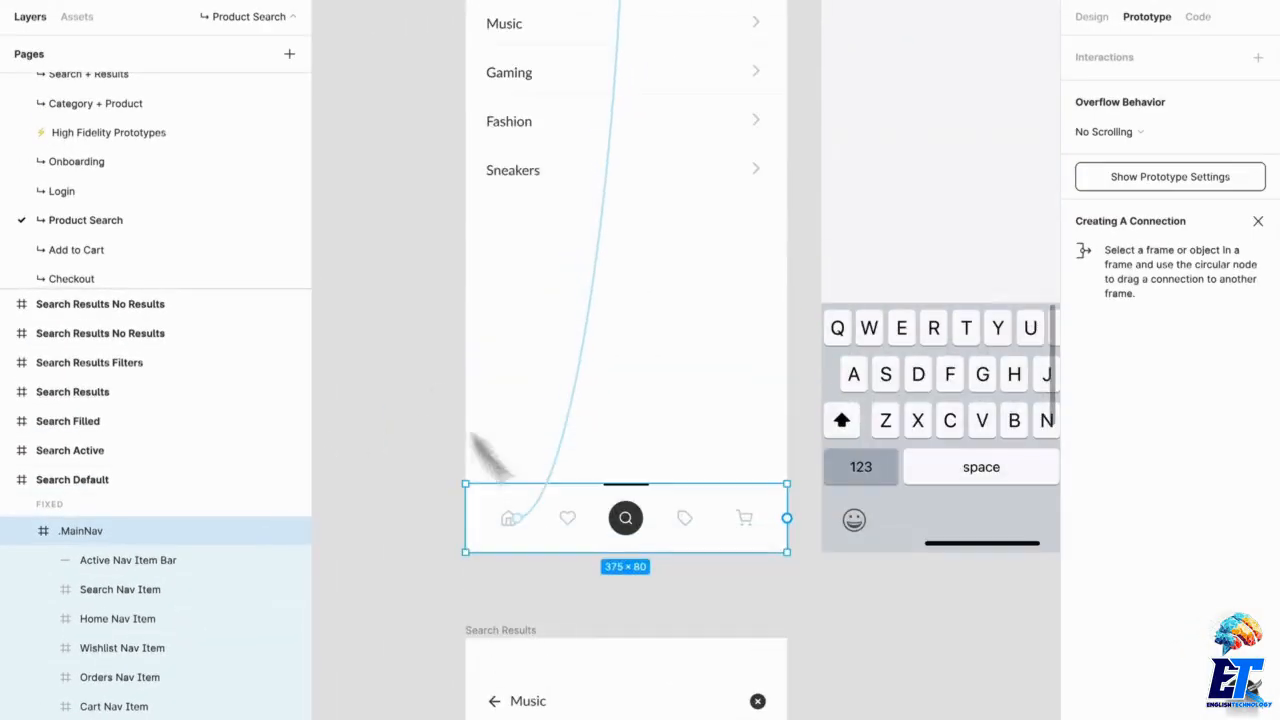
scroll(700, 503, up, 4)
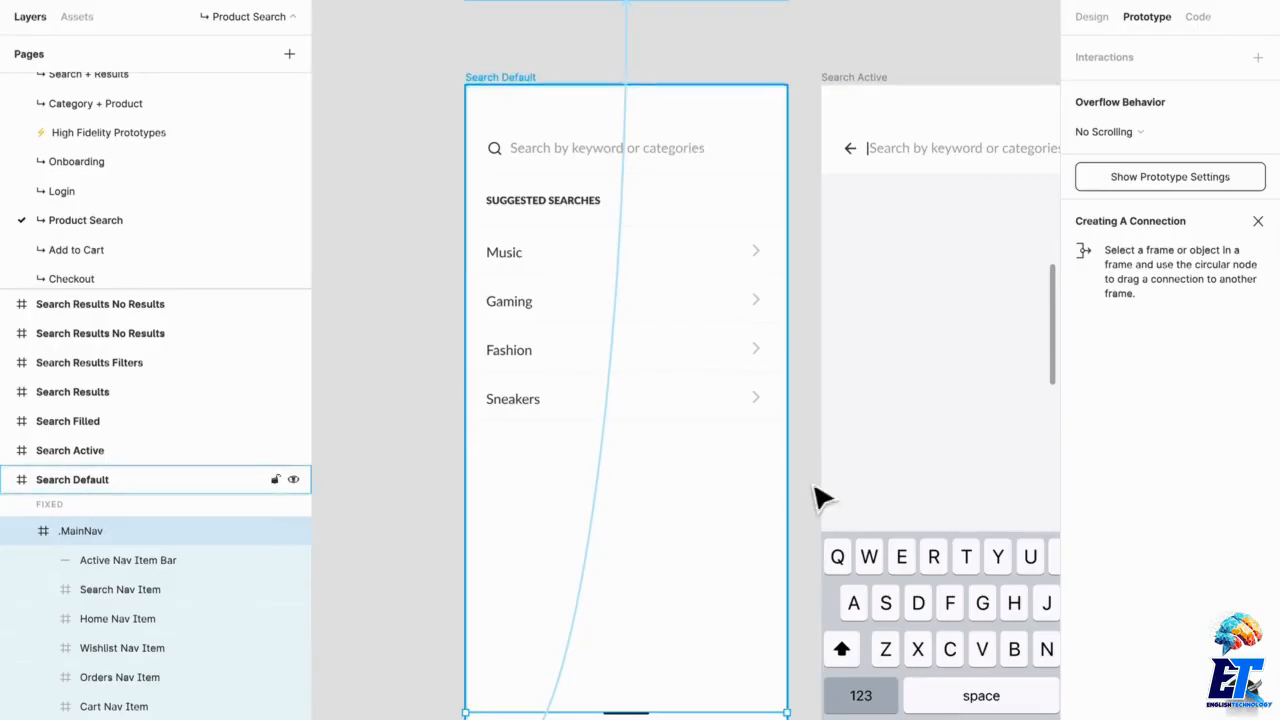
- Inspect the connections from the search placeholder to Search Active and from the keyboard letters to Search Filled
click(815, 495)
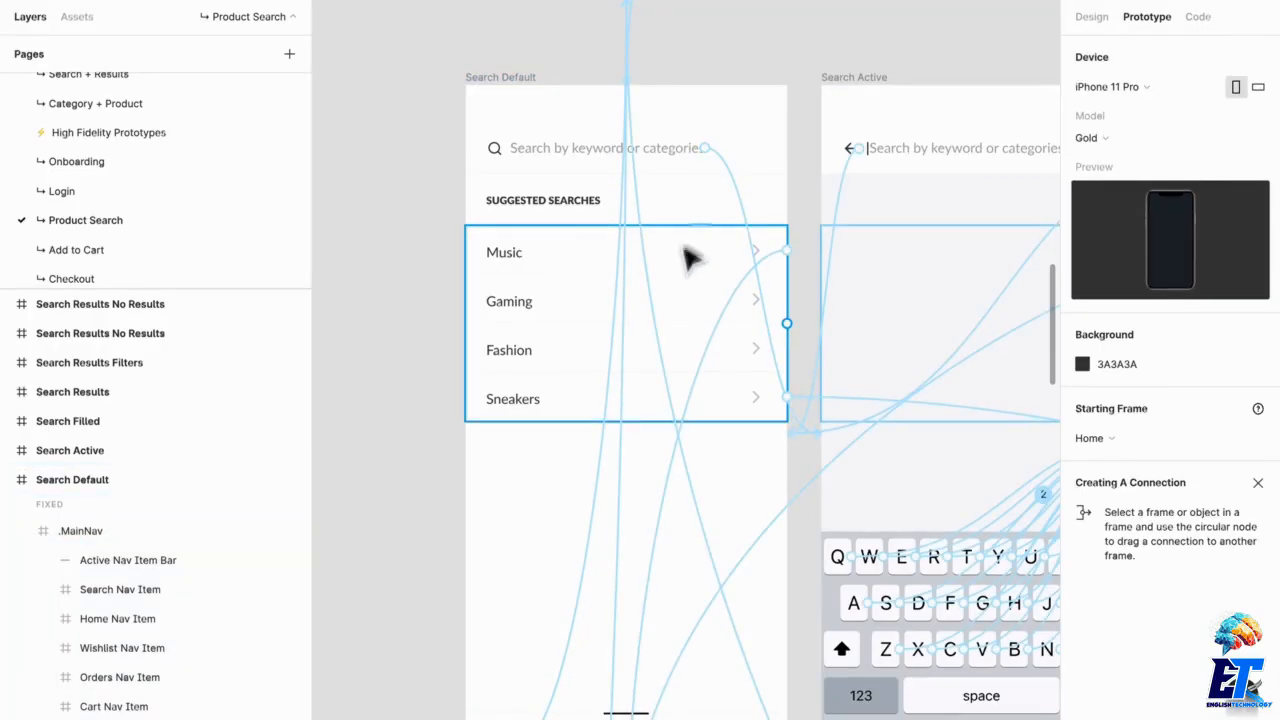
click(704, 152)
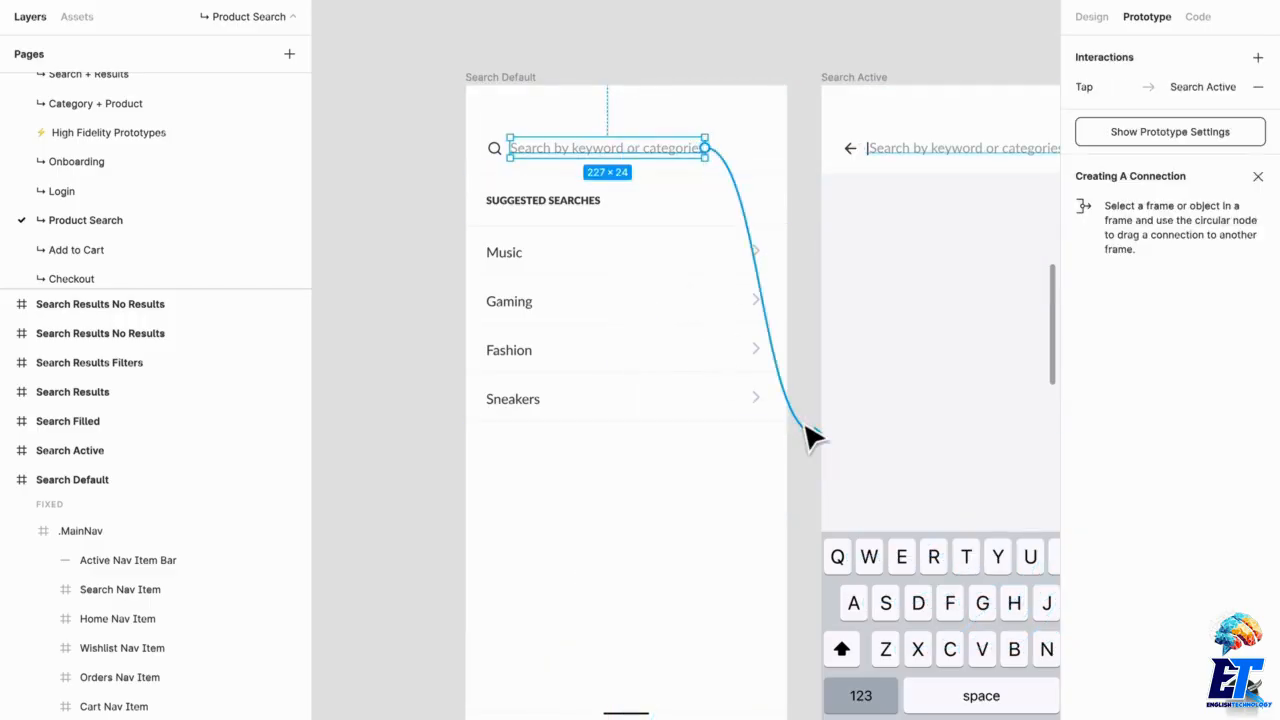
drag(922, 361, 749, 280)
click(985, 258)
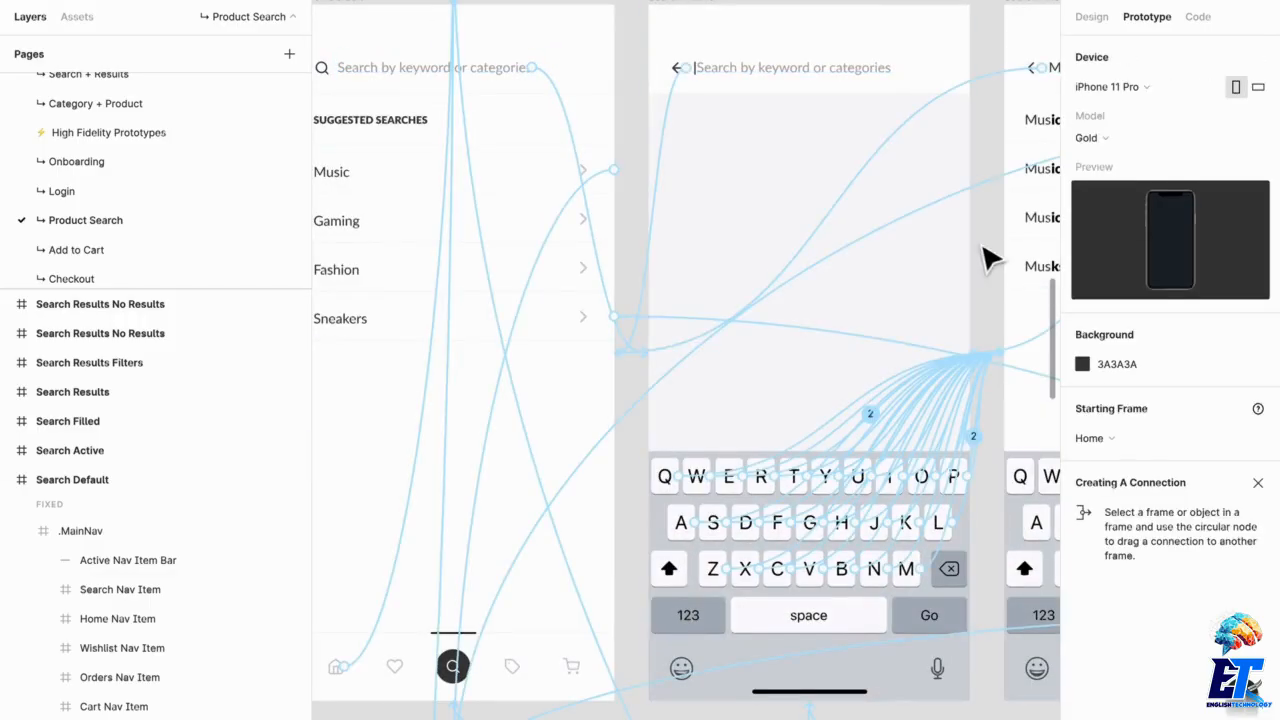
drag(851, 423, 583, 397)
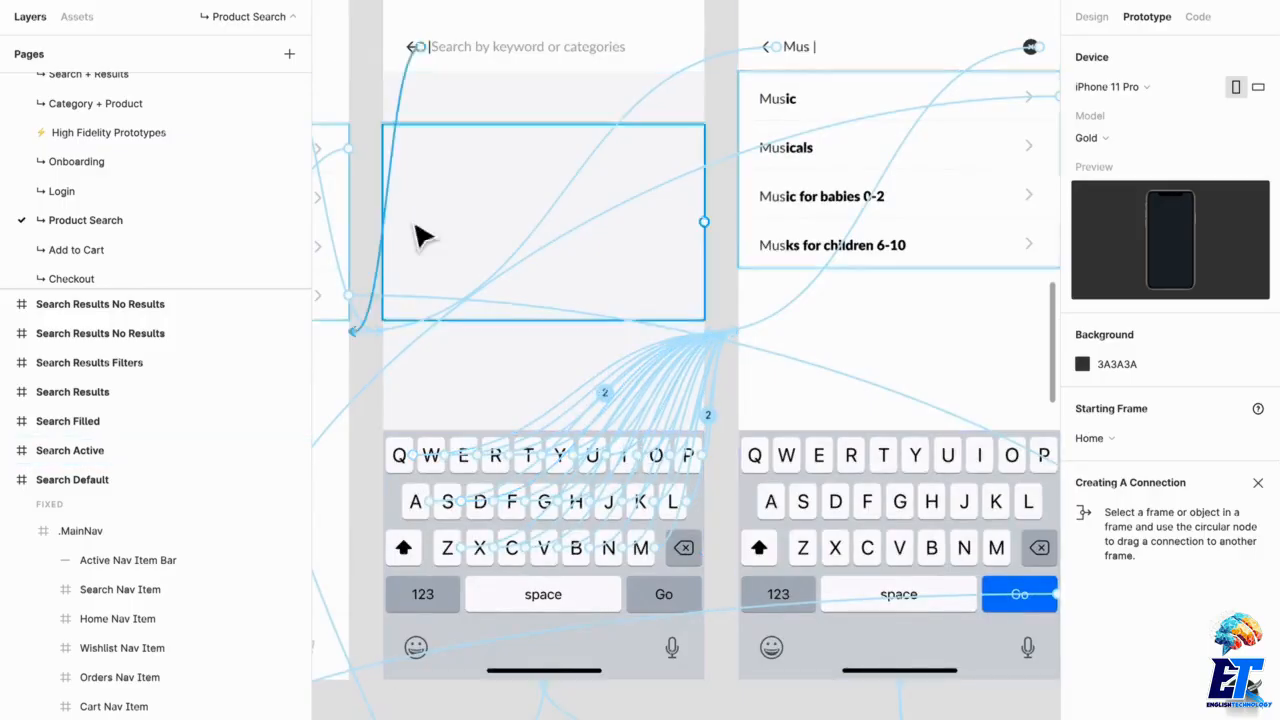
drag(423, 234, 524, 229)
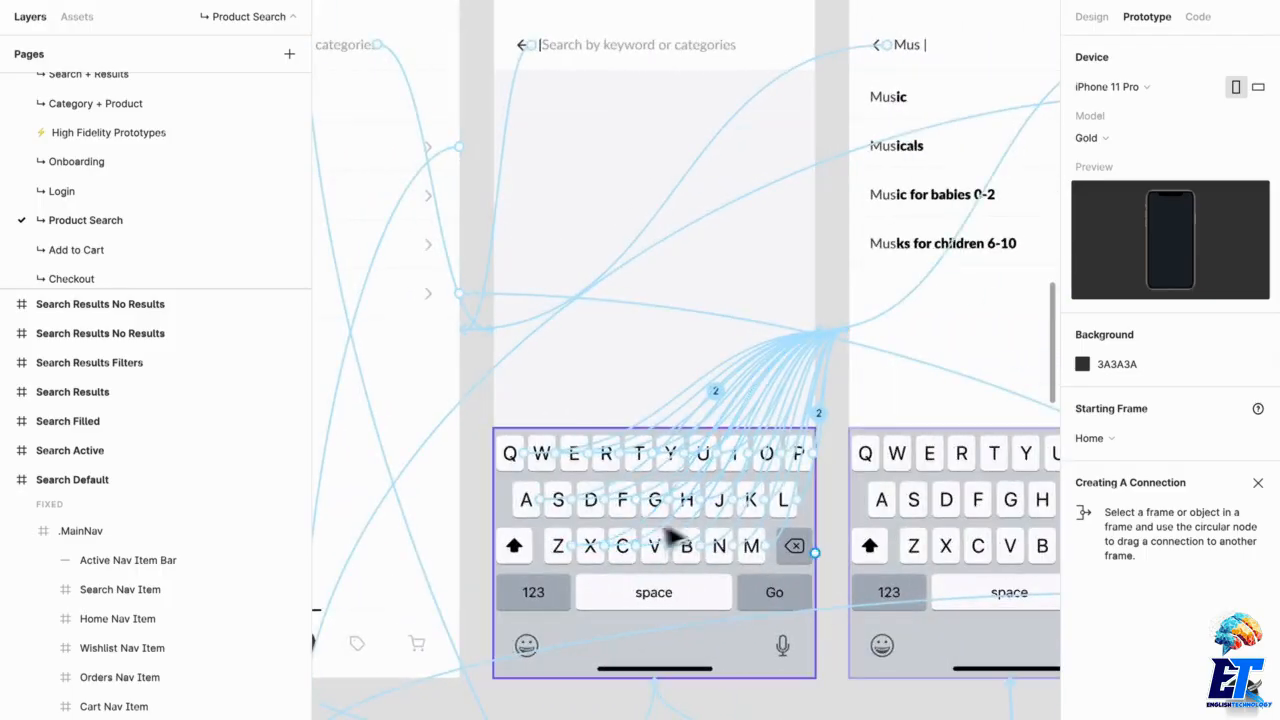
scroll(737, 523, right, 5)
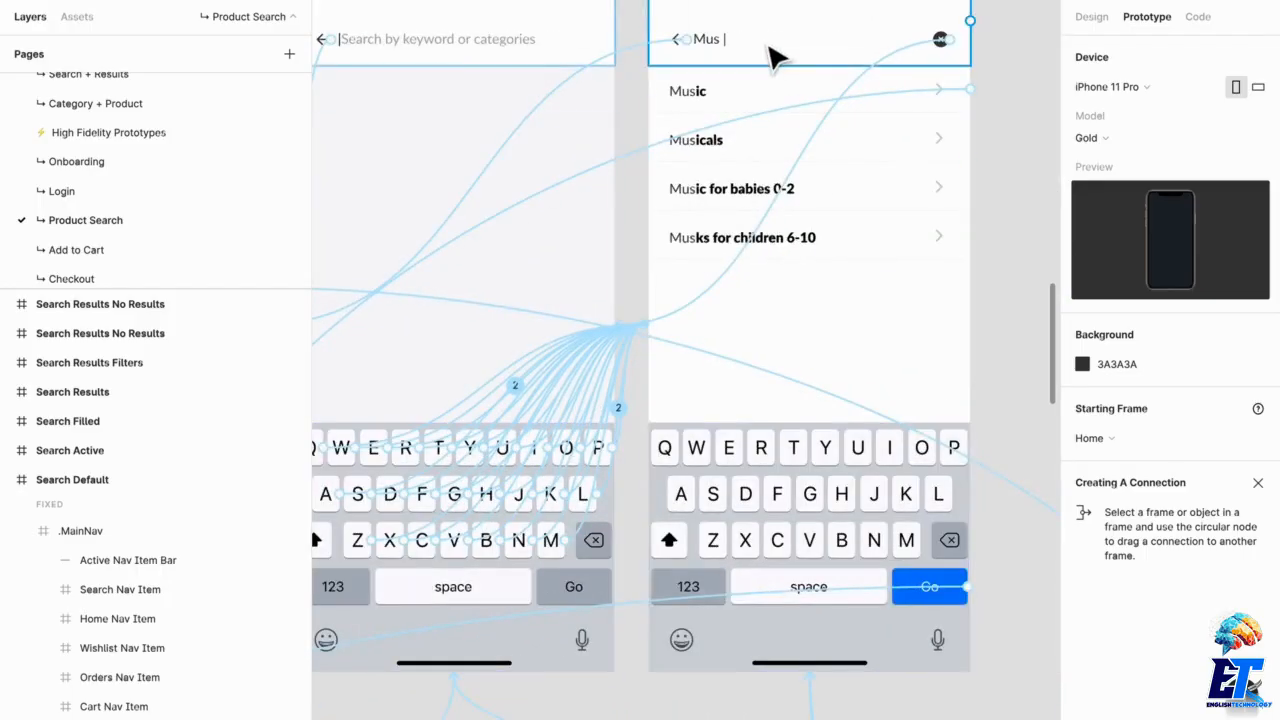
- In the prototype preview, open the active search screen from the search field, go back, and reopen it
click(440, 2)
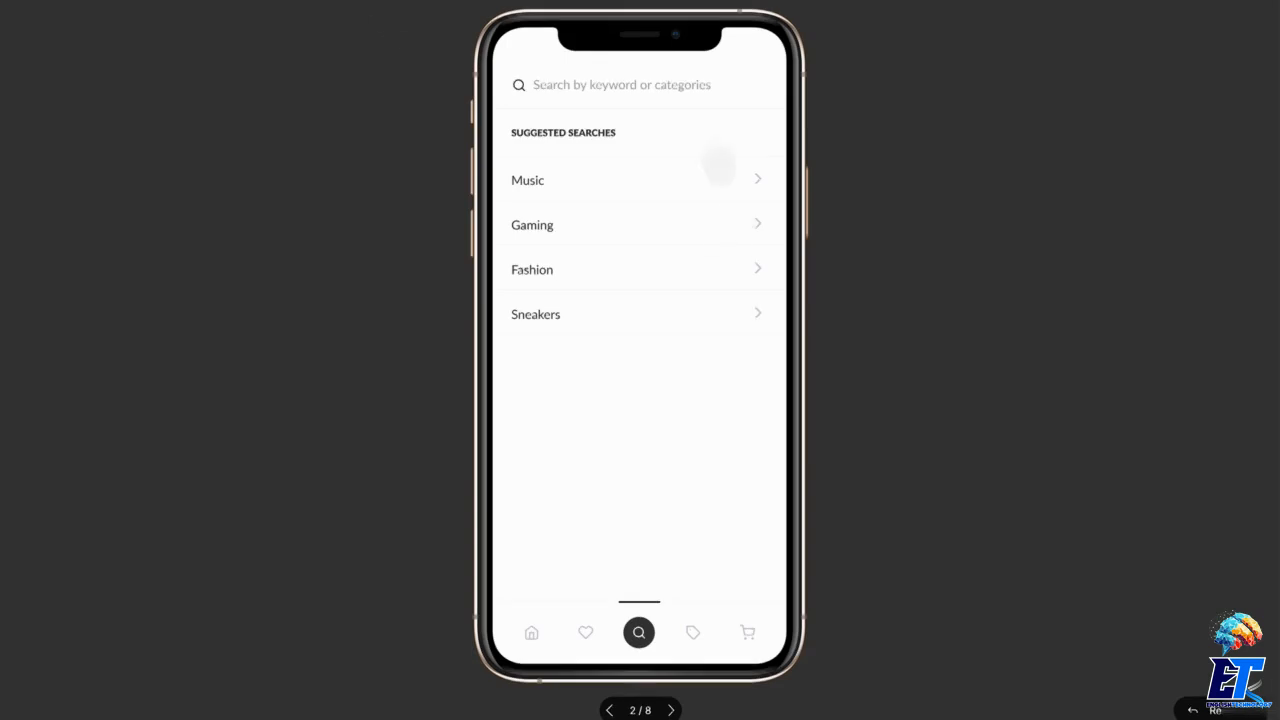
click(626, 88)
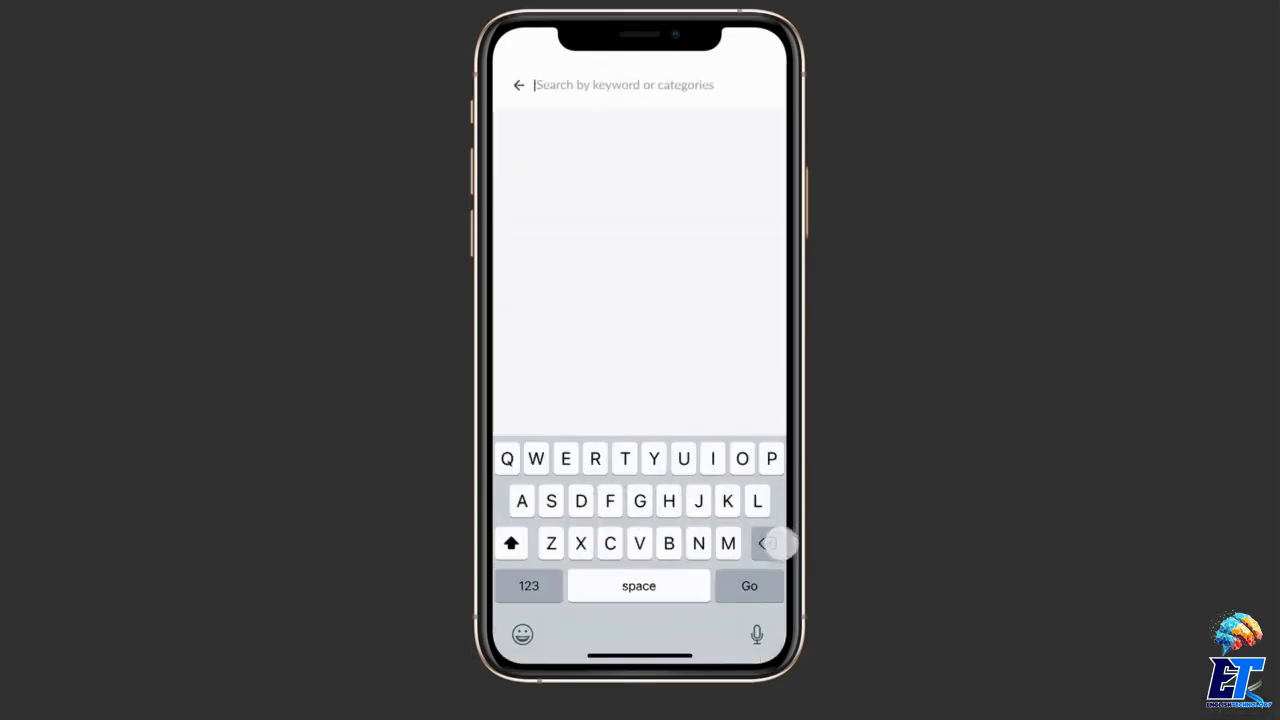
click(515, 84)
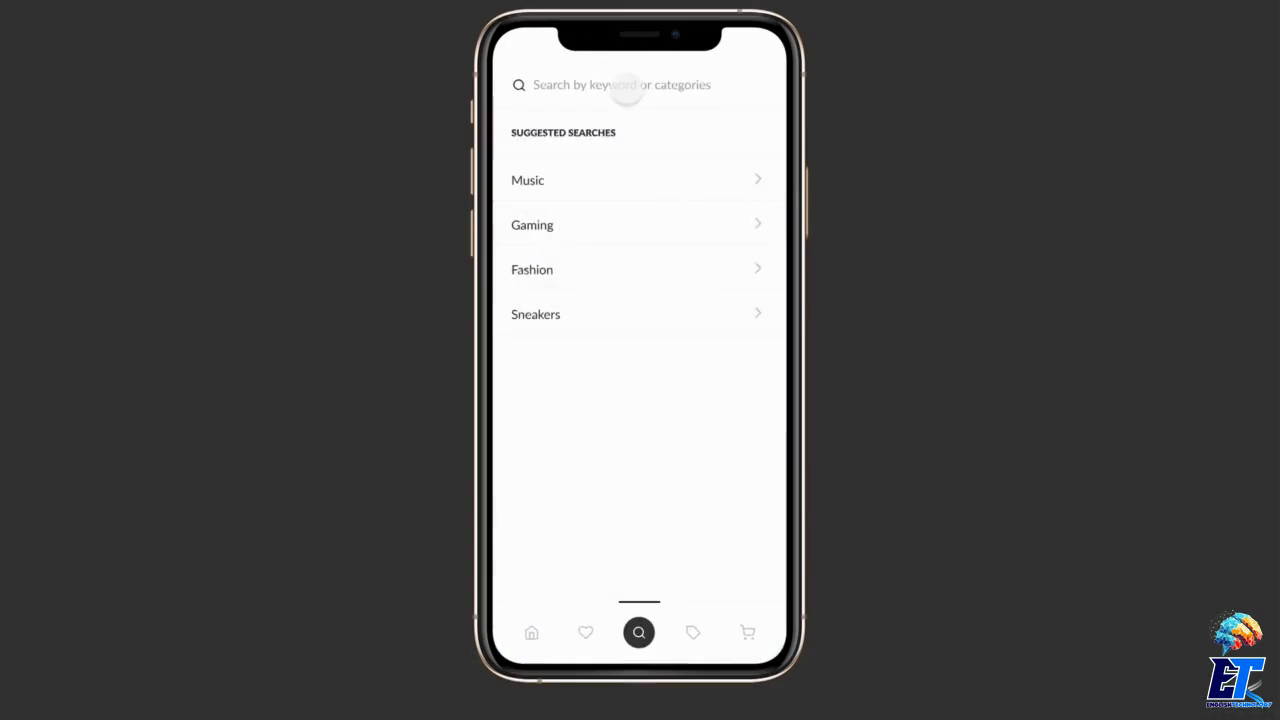
click(623, 88)
- Check the clickable keyboard hotspots, enter "Mus" in the prototype's search, and open the Music suggestion
click(655, 527)
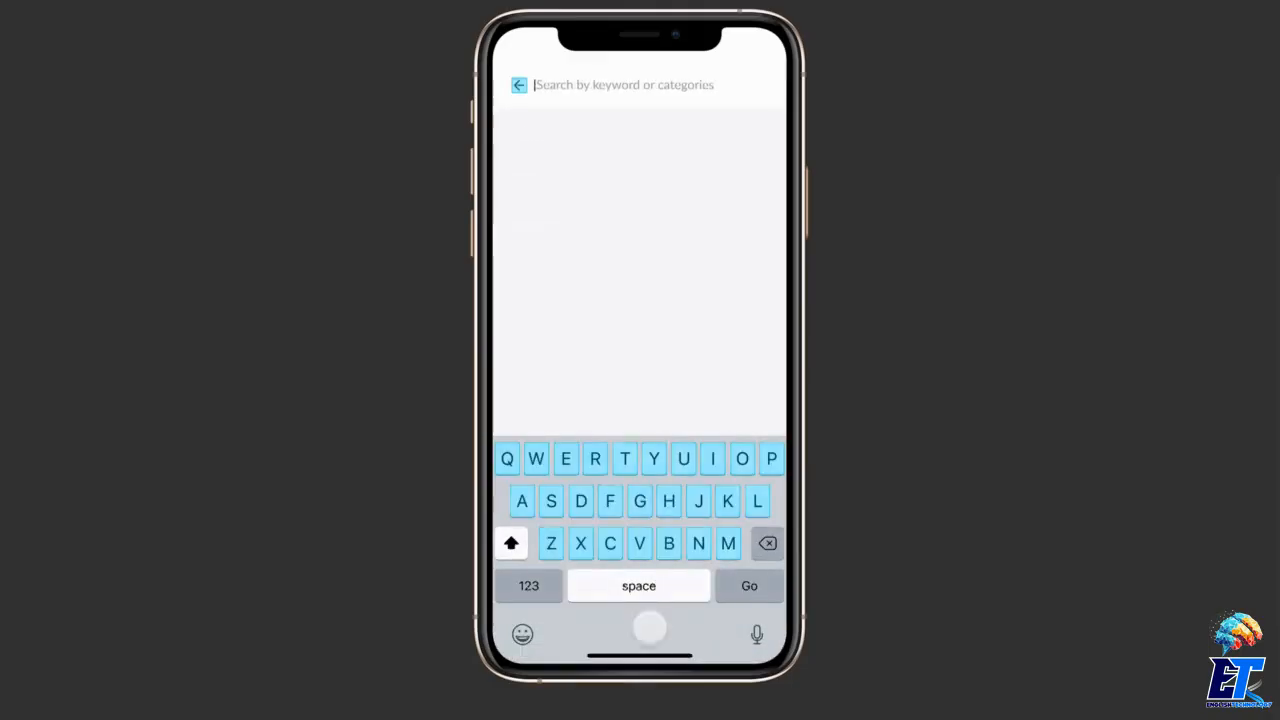
click(669, 501)
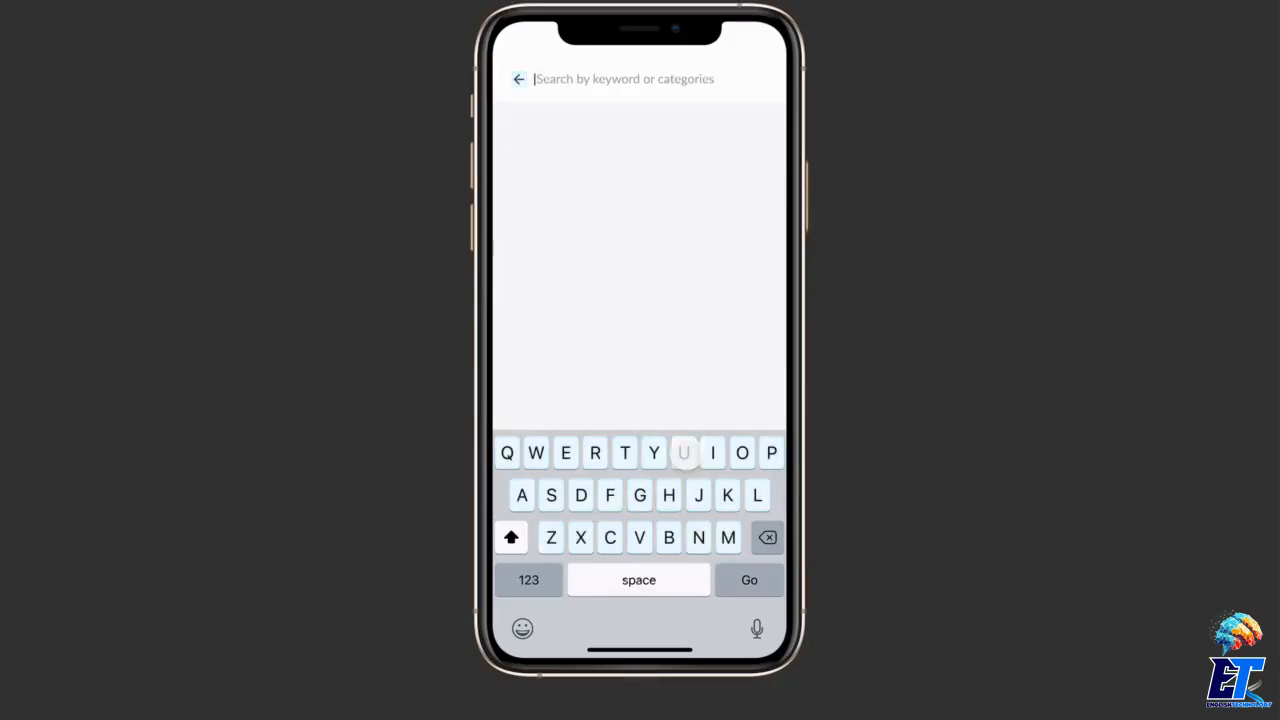
text(Mus)
click(651, 128)
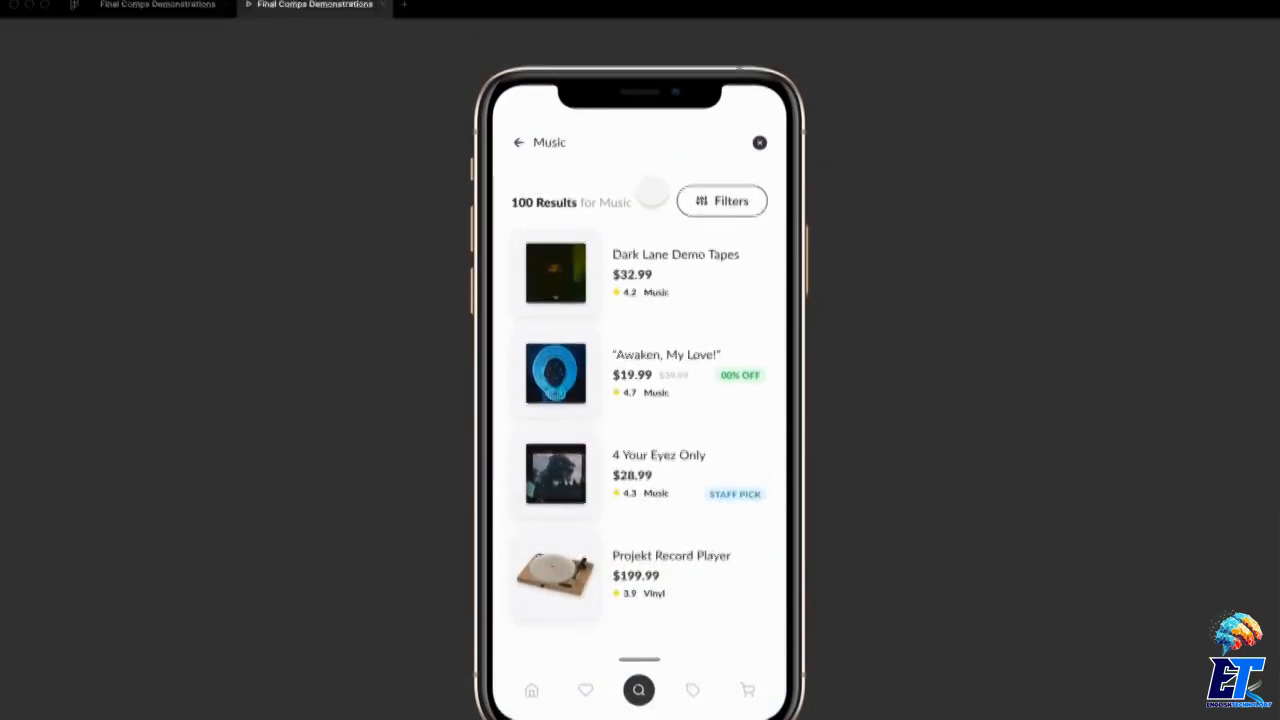
- Return to the design file and examine the Search Results frame, its back and clear icons, product list and navigation bar
click(197, 12)
scroll(850, 553, down, 5)
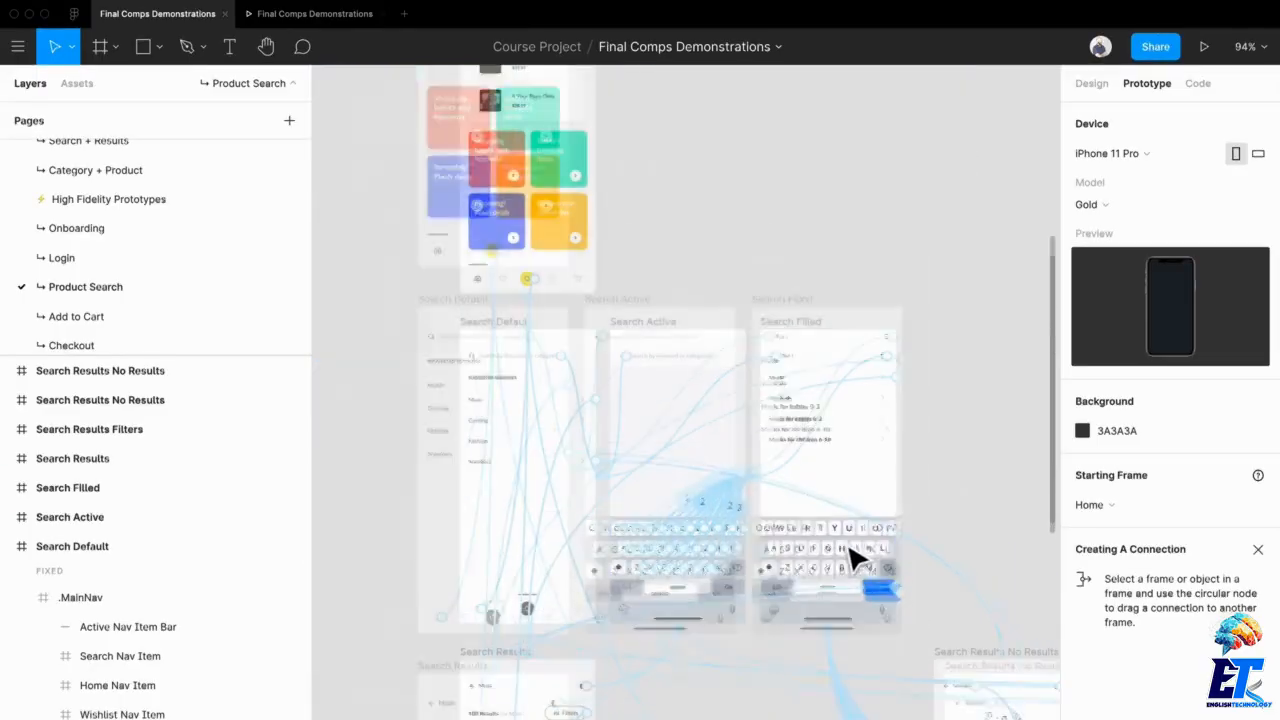
drag(774, 545, 775, 225)
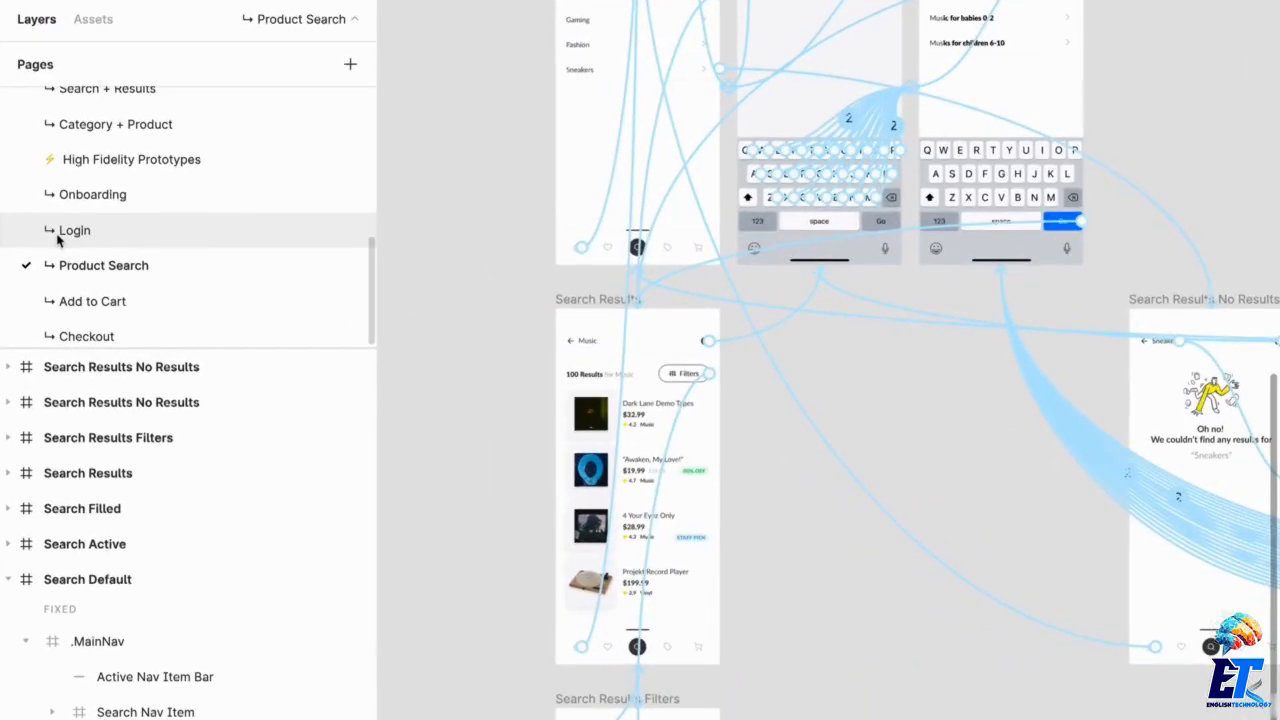
scroll(612, 358, up, 5)
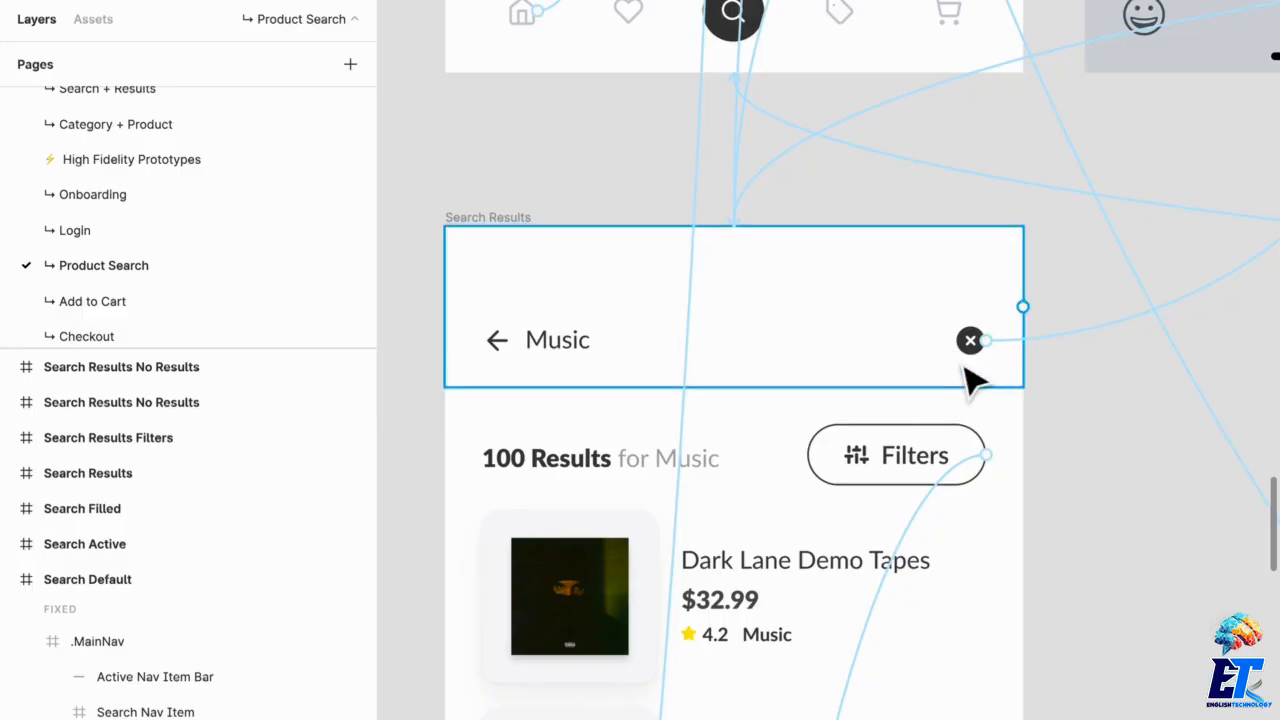
scroll(809, 371, down, 3)
scroll(809, 371, down, 2)
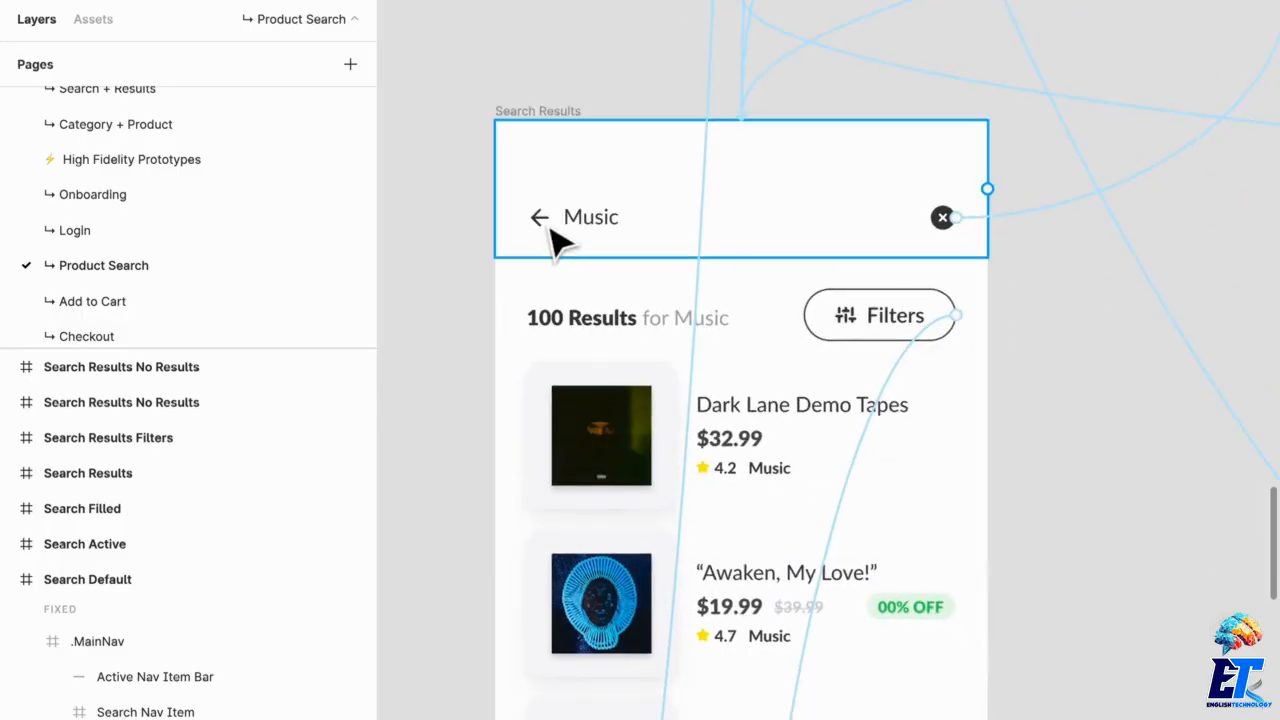
scroll(471, 120, down, 4)
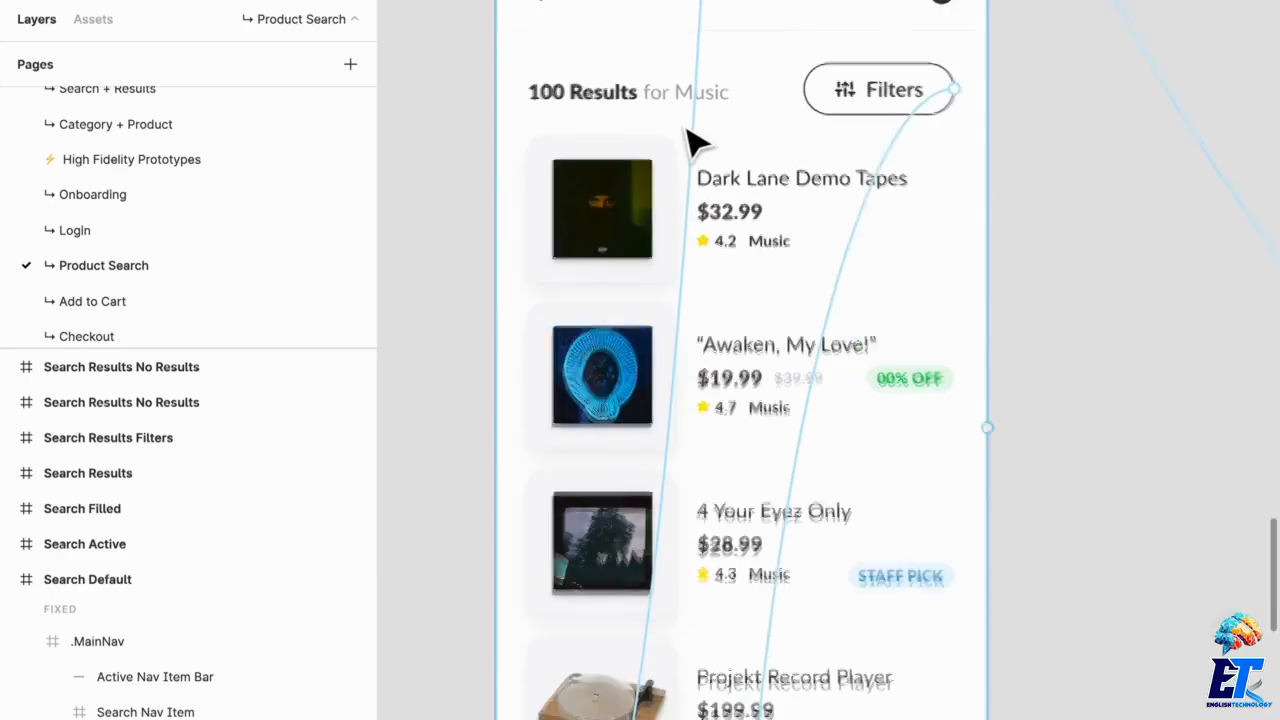
scroll(686, 130, down, 2)
scroll(641, 555, up, 1)
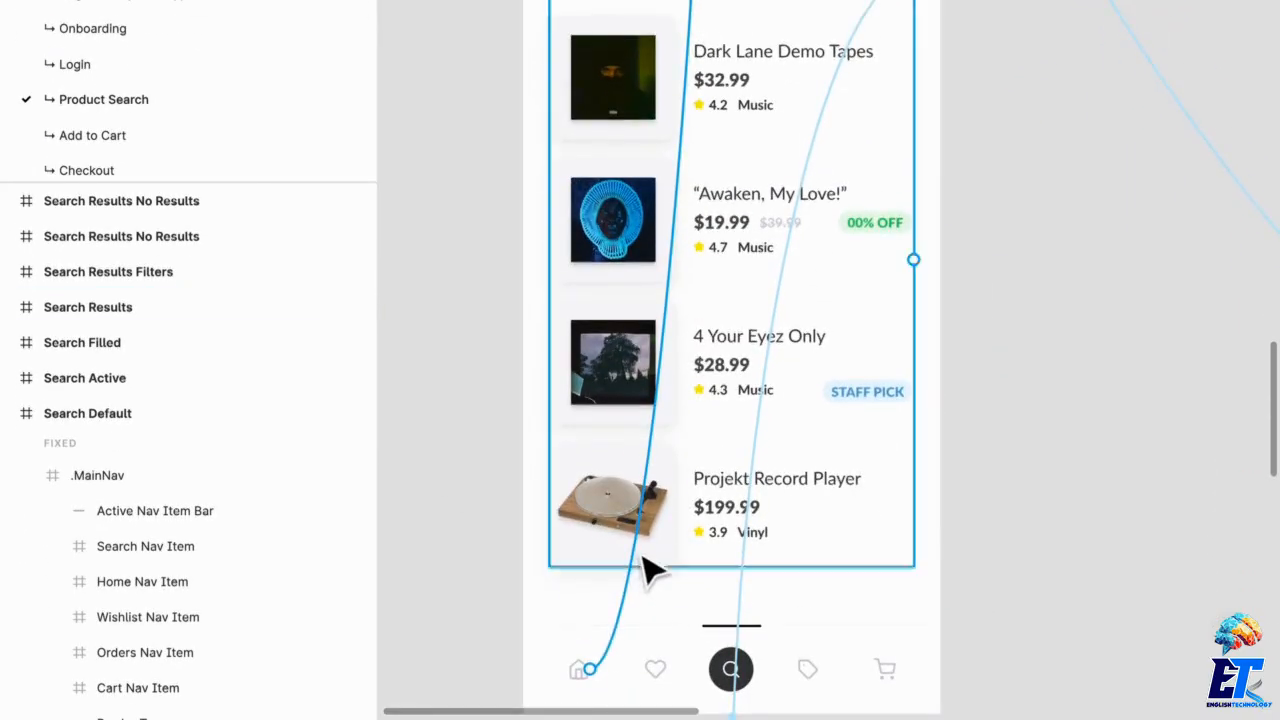
scroll(641, 555, up, 3)
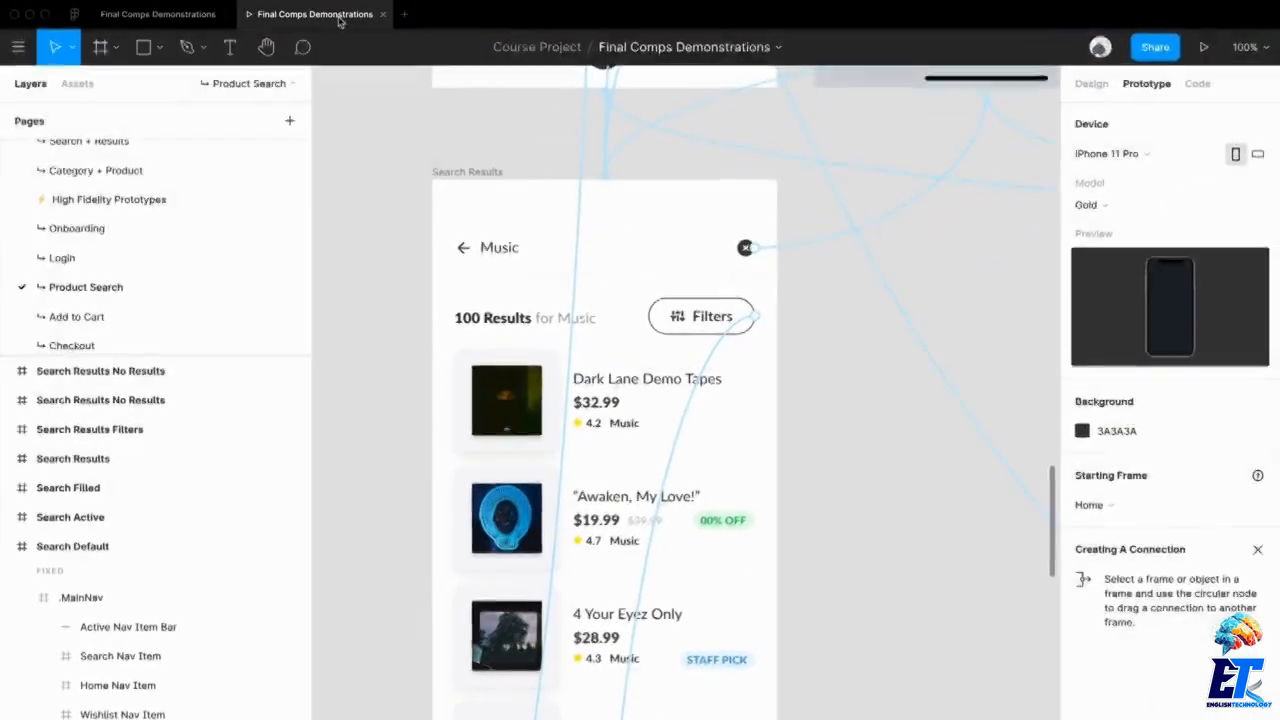
- In the prototype preview, open the Filters screen from the Music search results
click(341, 19)
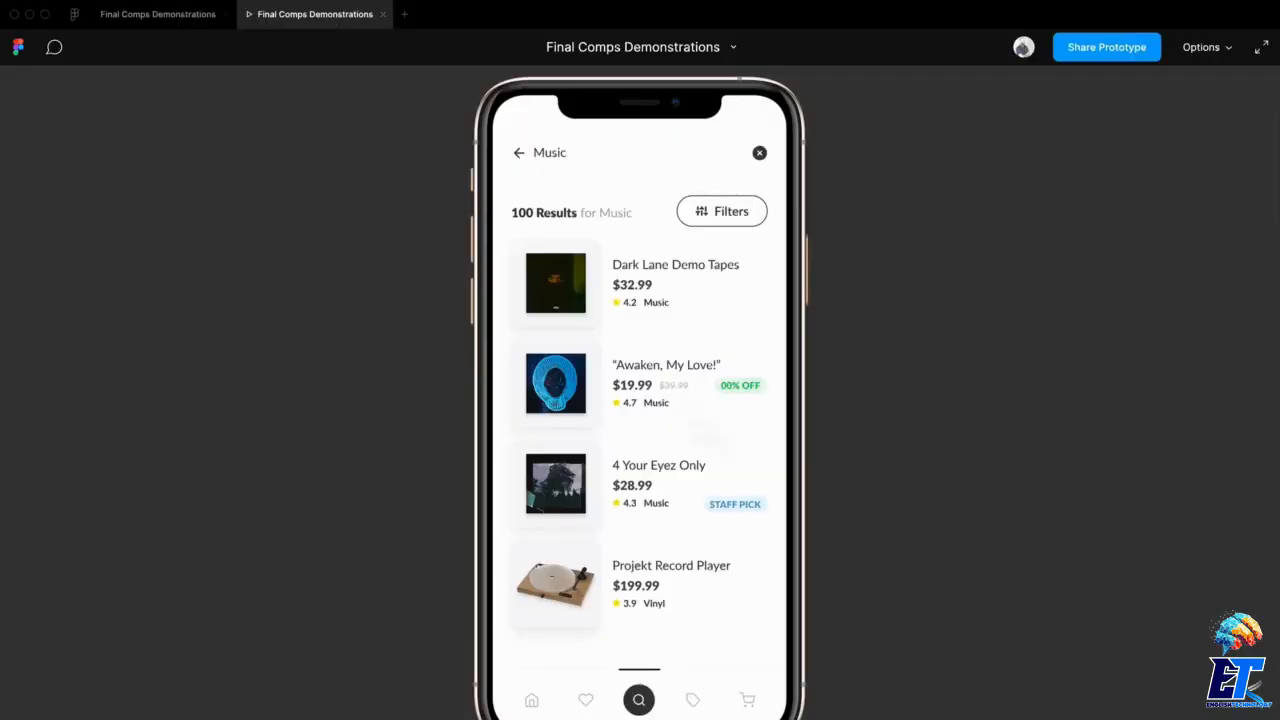
click(752, 592)
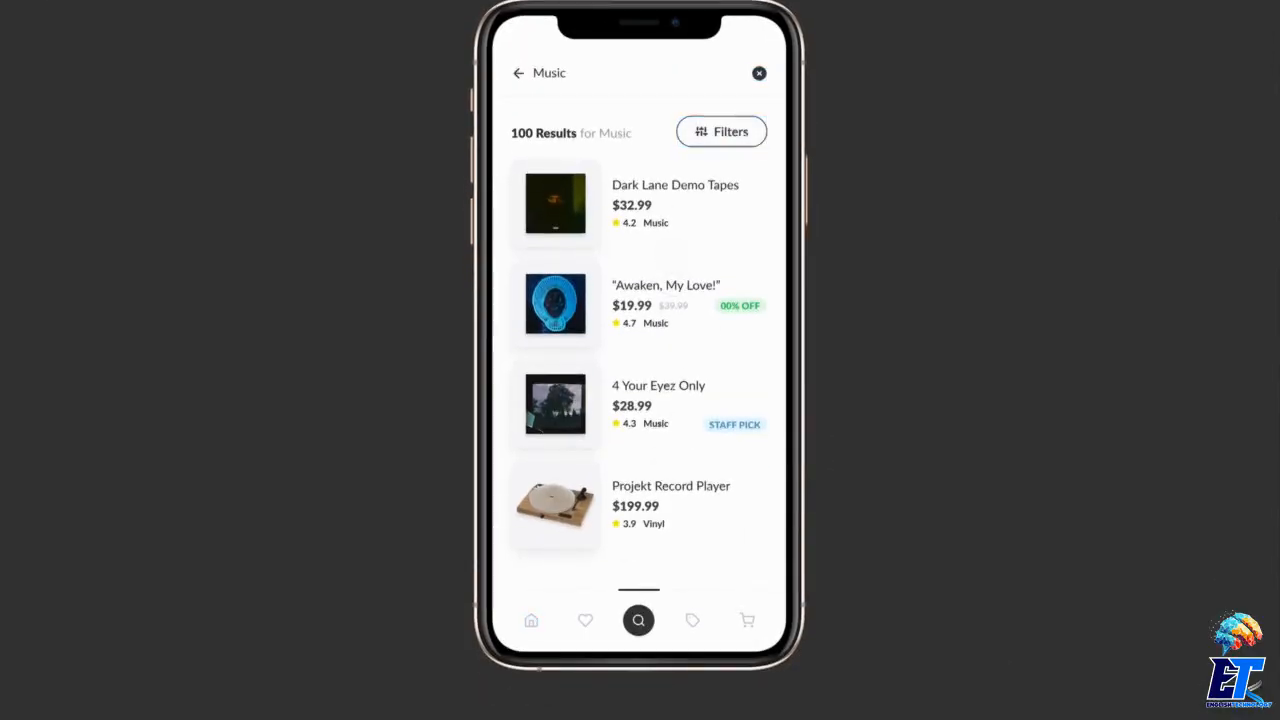
click(728, 134)
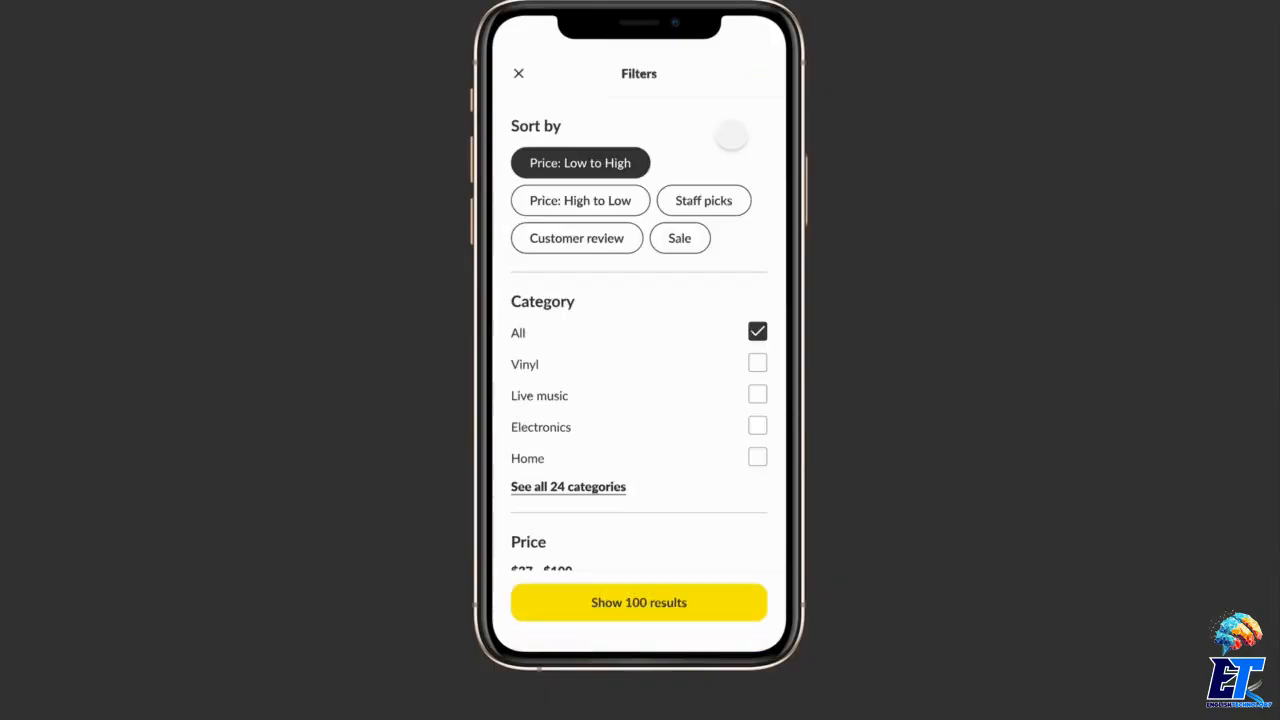
- Back in the design file, inspect the interaction details of the Filters button in the Search Results frame and close them
click(195, 12)
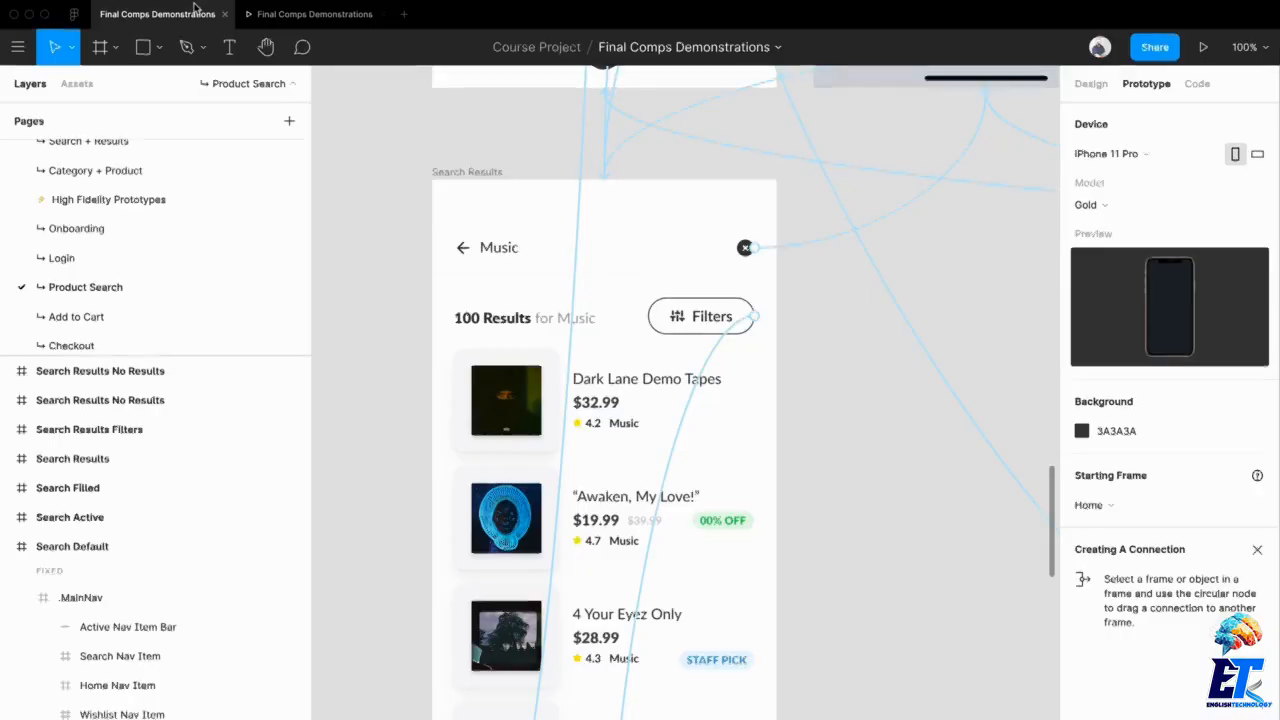
scroll(886, 677, down, 6)
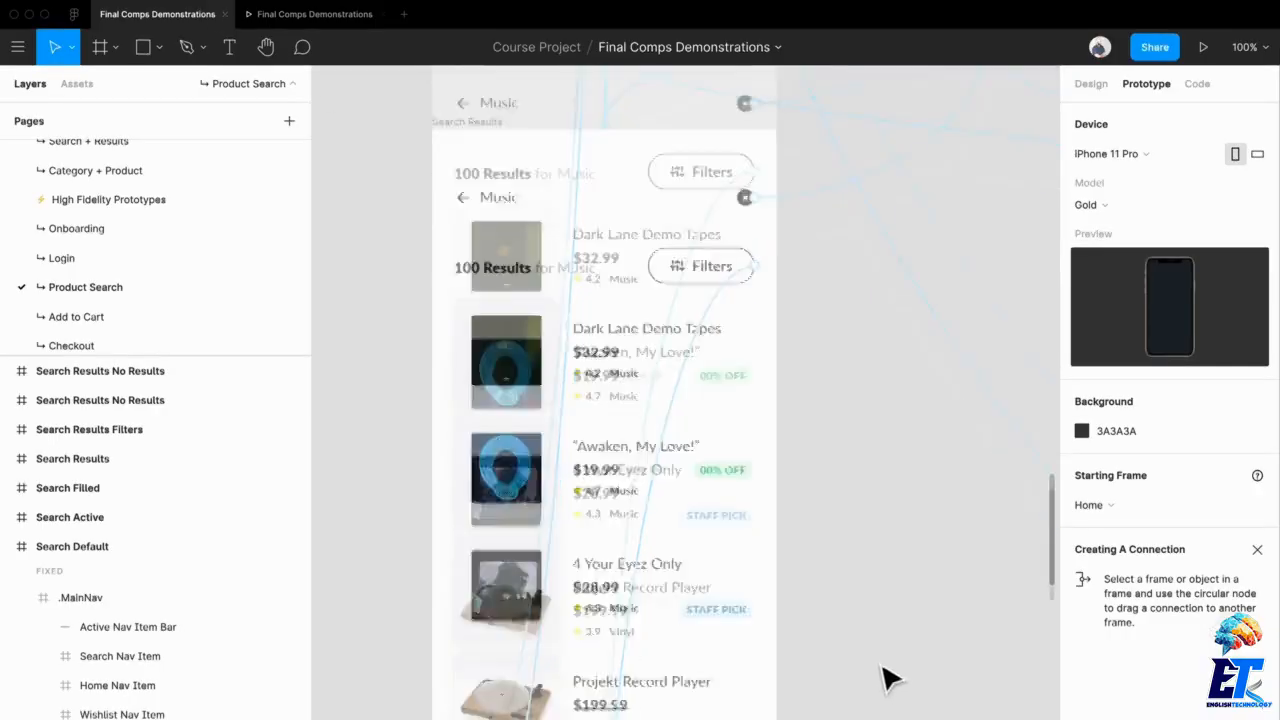
scroll(837, 500, up, 3)
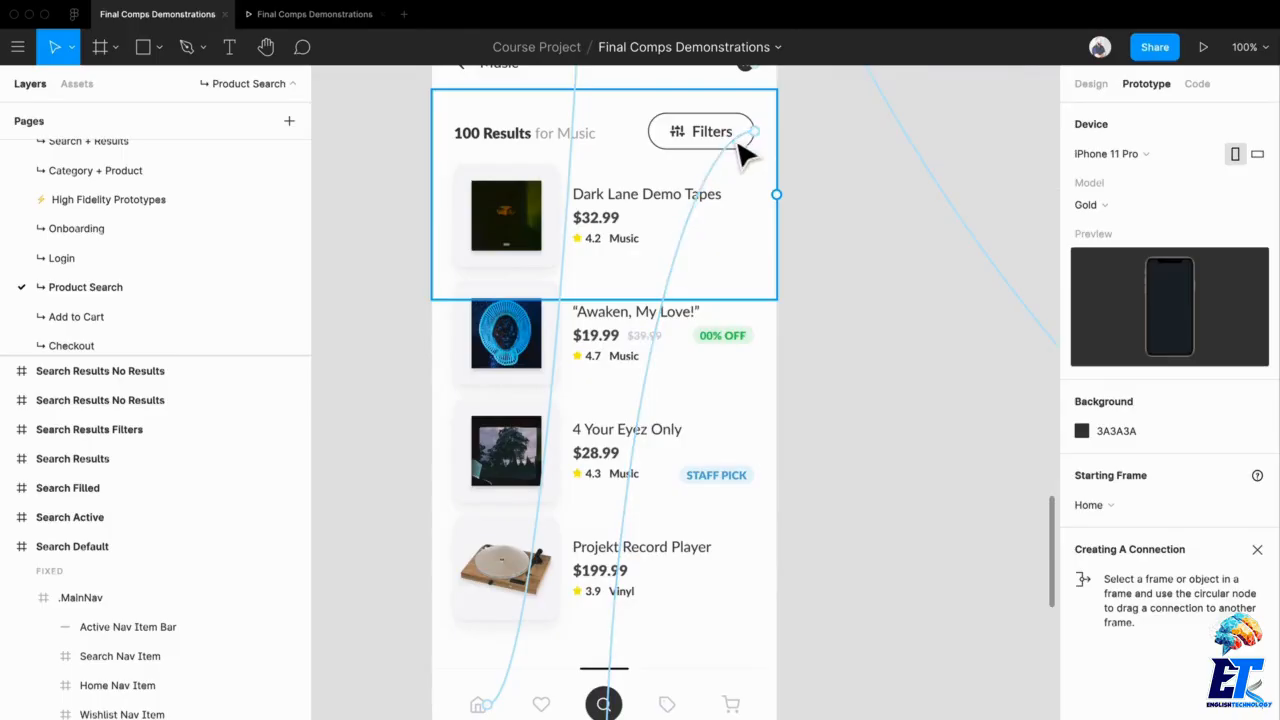
click(745, 148)
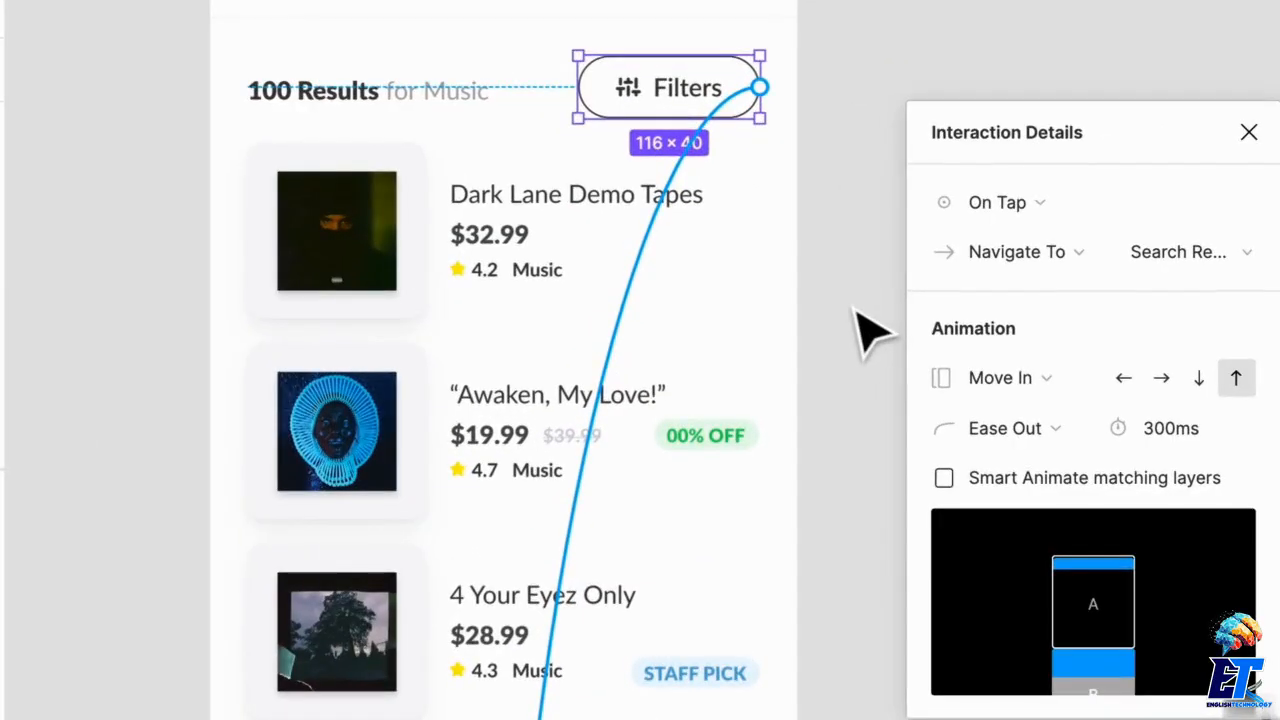
click(1249, 132)
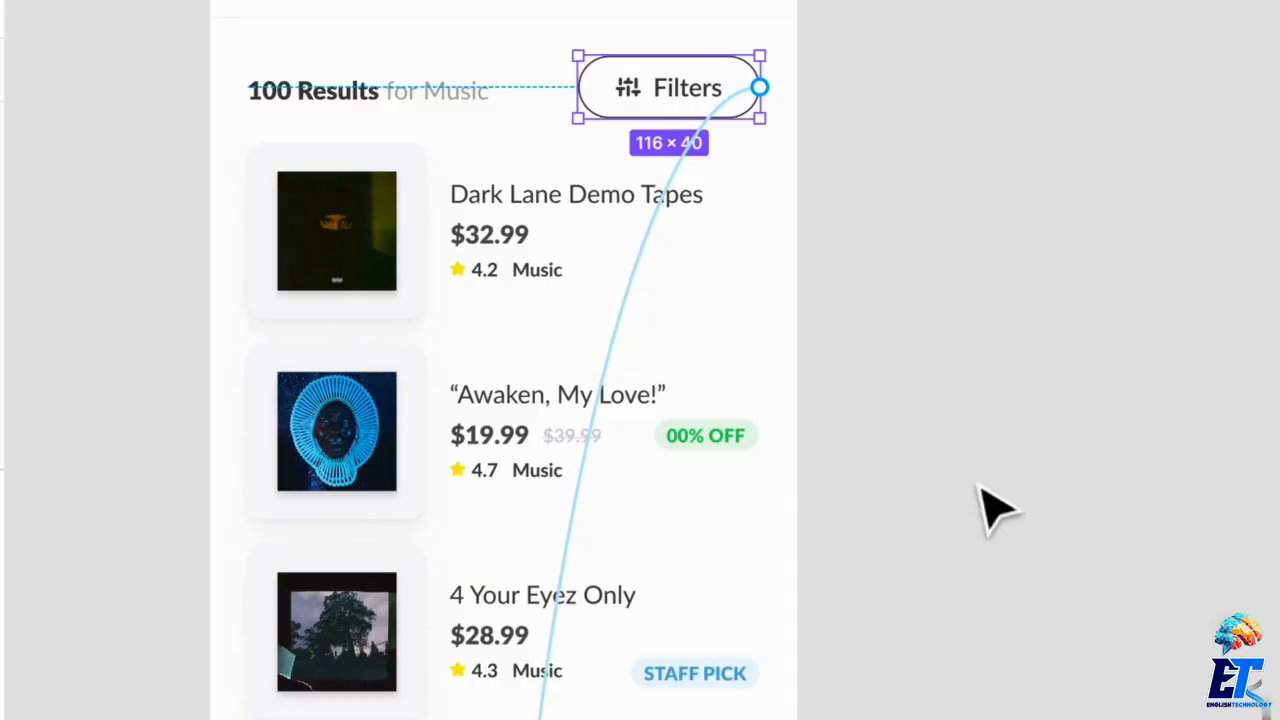
- Inspect the interaction details of the close icon in the Search Results Filters frame's header, including its animation settings
scroll(980, 500, down, 10)
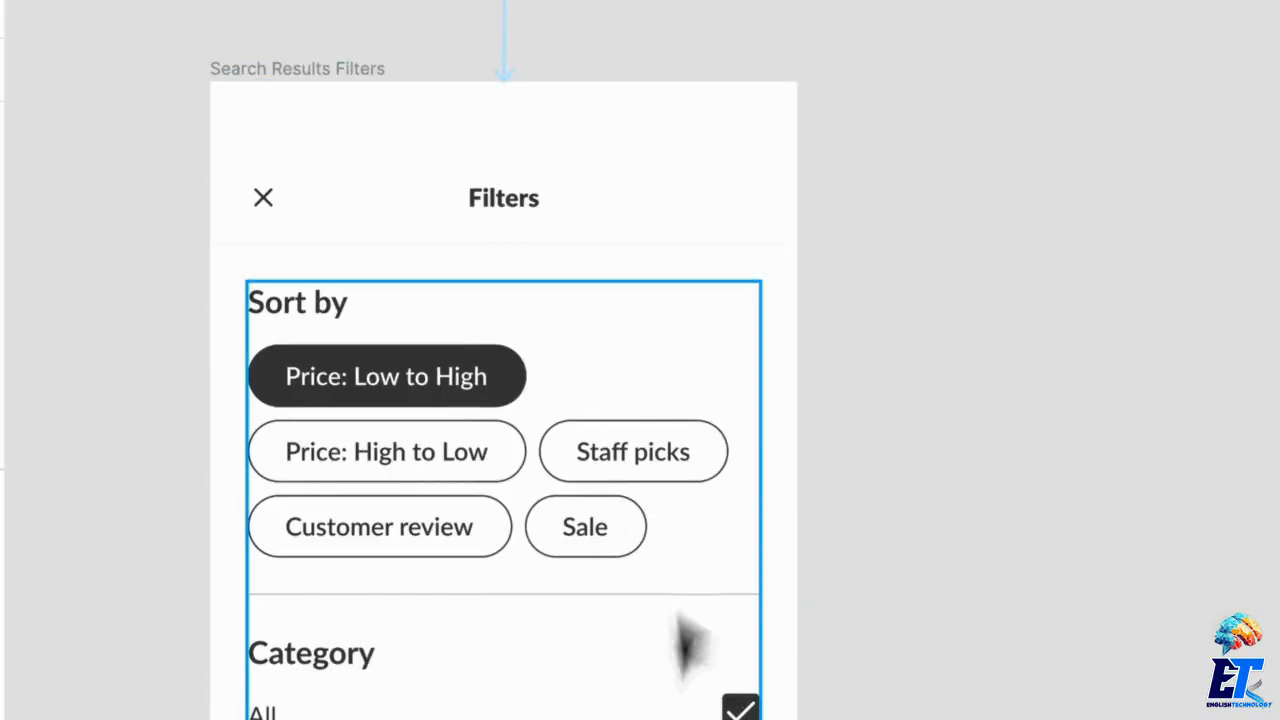
click(694, 177)
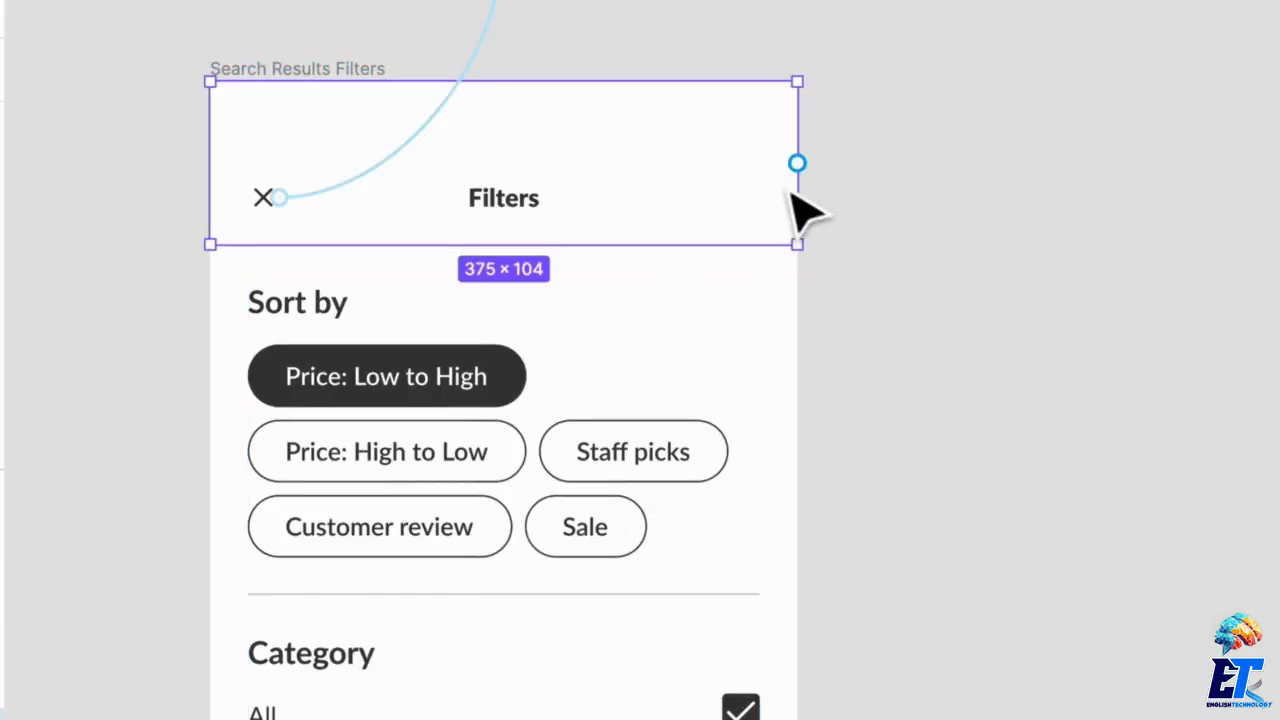
click(1128, 368)
click(366, 190)
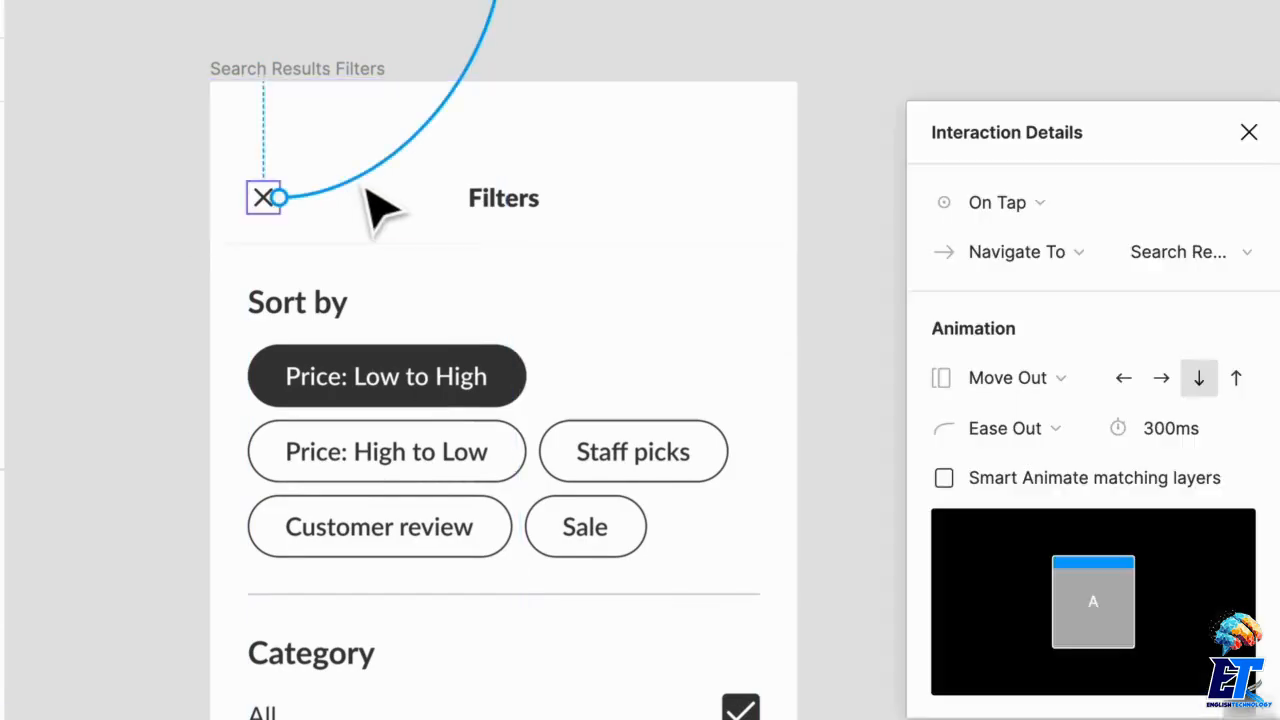
scroll(380, 206, down, 1)
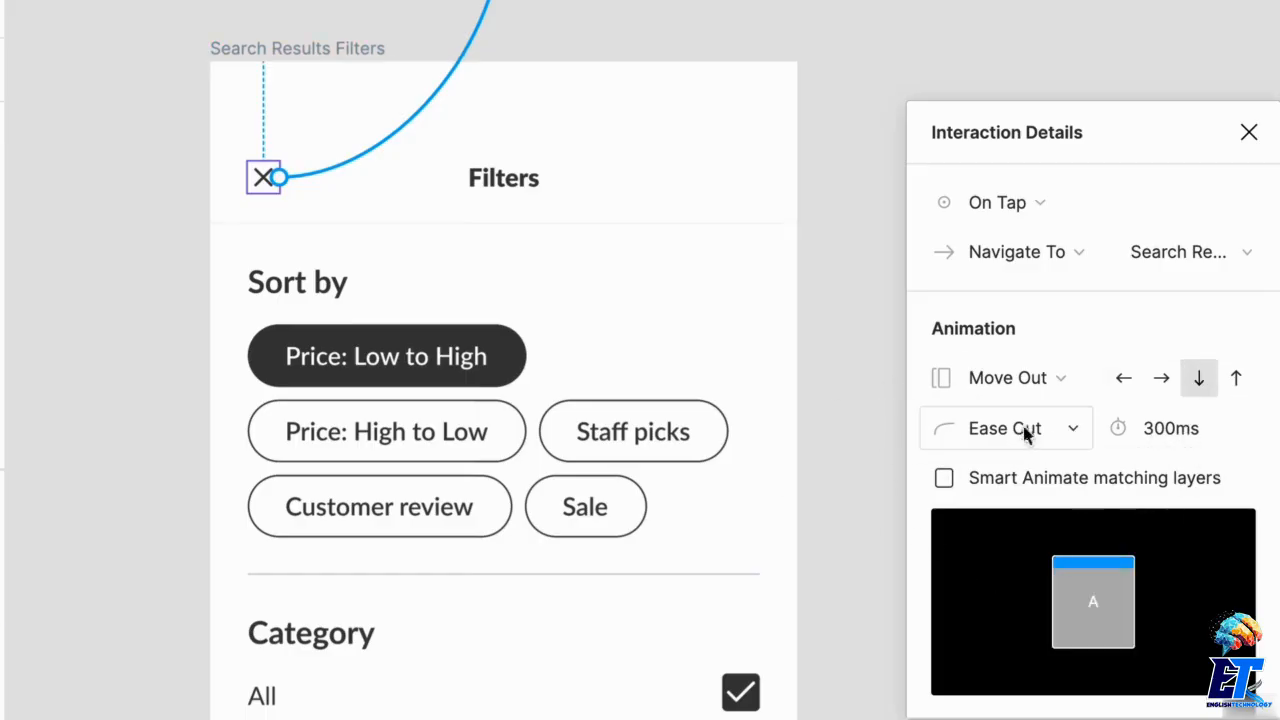
click(849, 336)
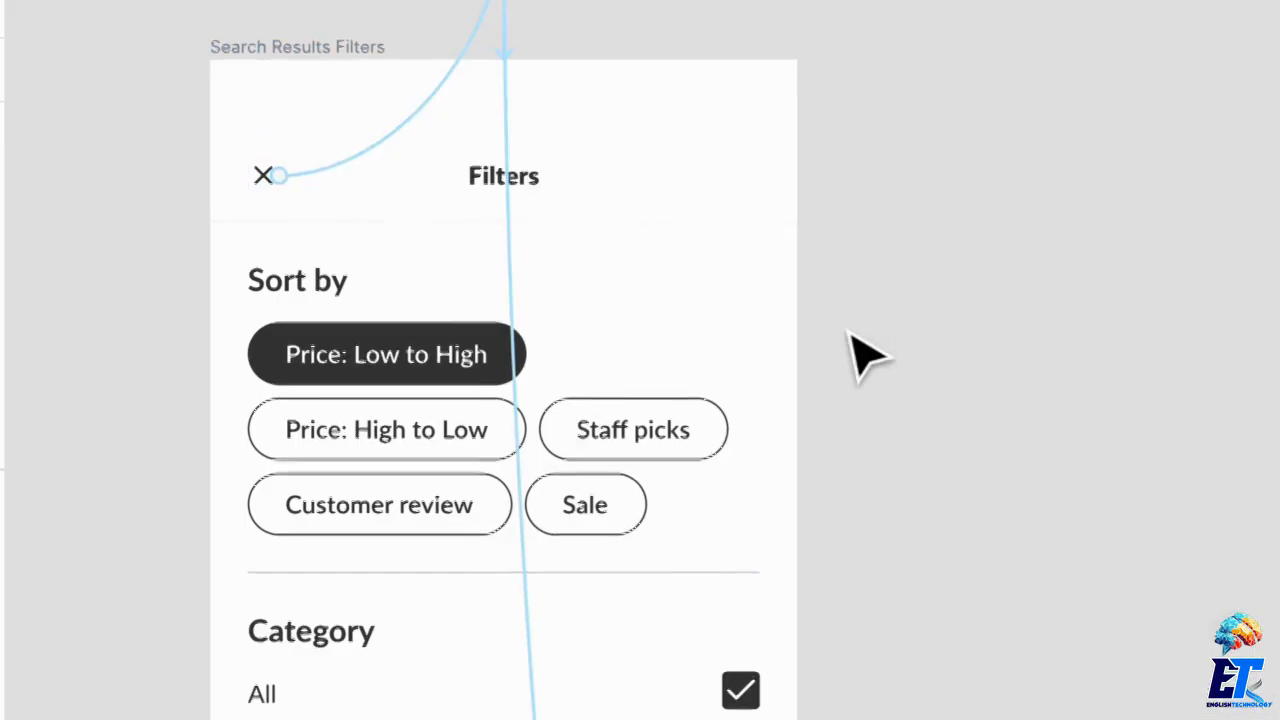
- Review the filter options in the Search Results Filters frame and select its fixed Footer with the results button
scroll(849, 336, down, 3)
scroll(849, 336, up, 3)
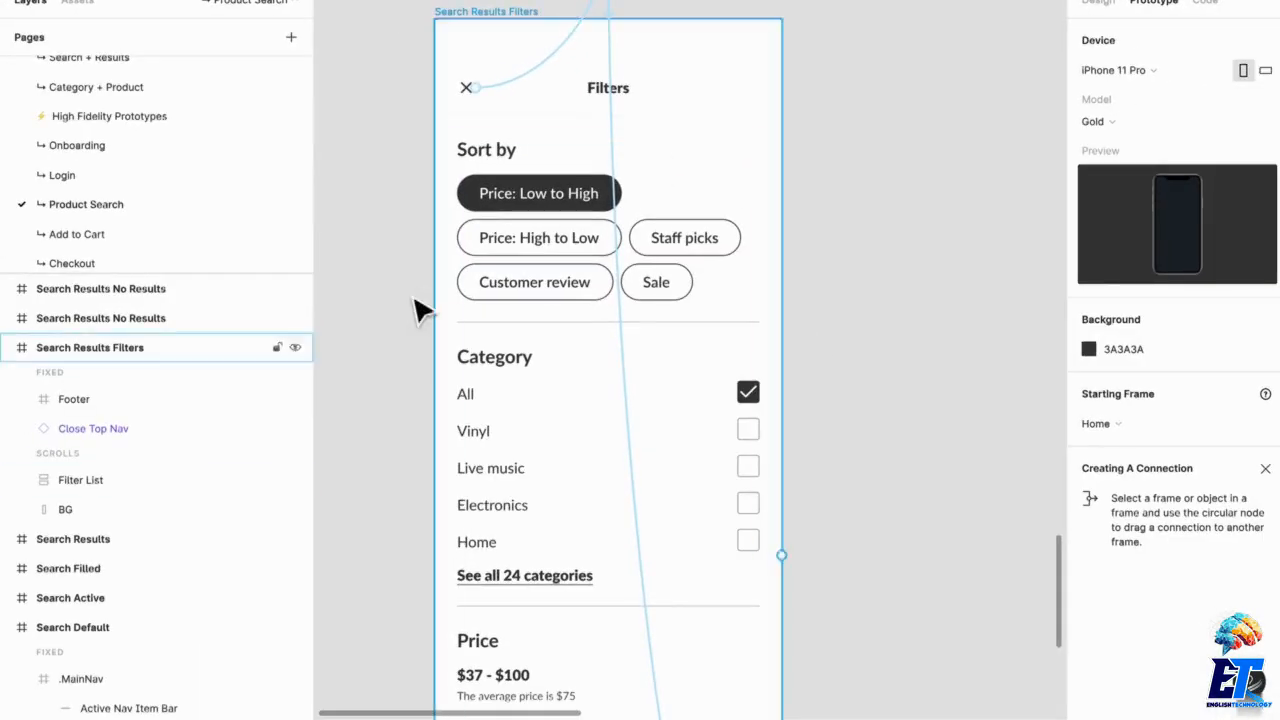
click(523, 298)
scroll(523, 297, down, 3)
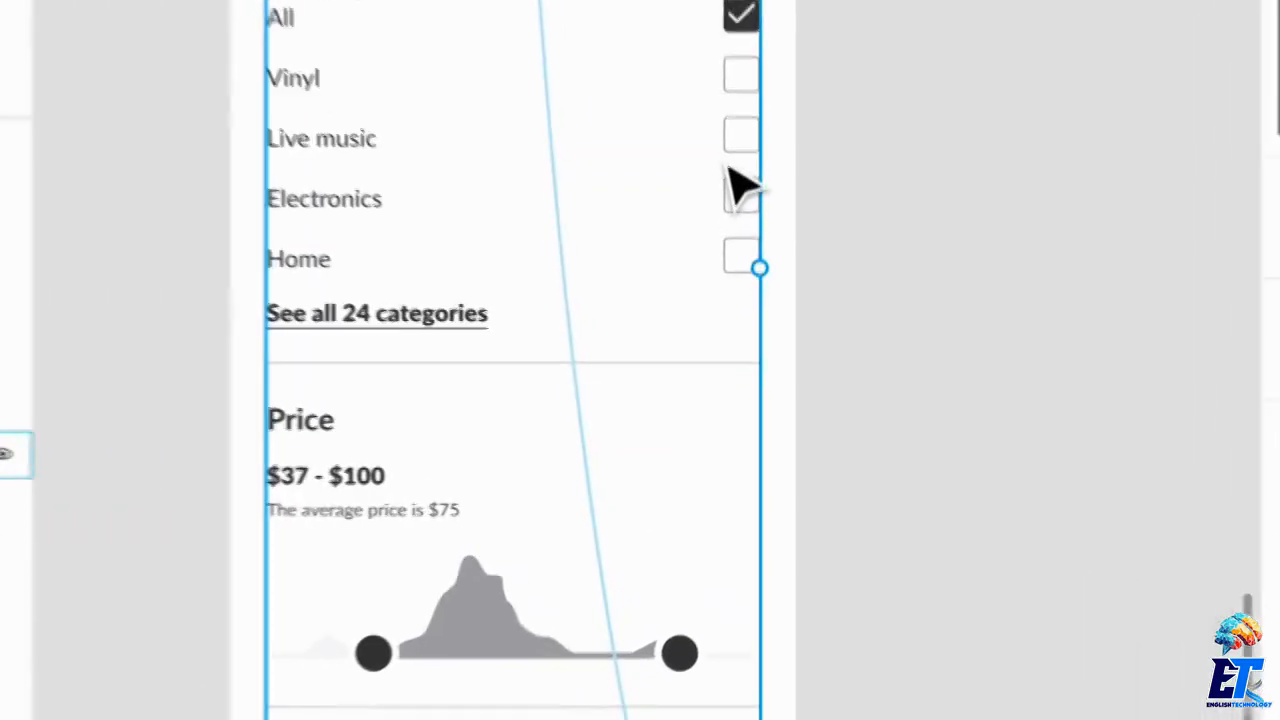
scroll(745, 330, down, 3)
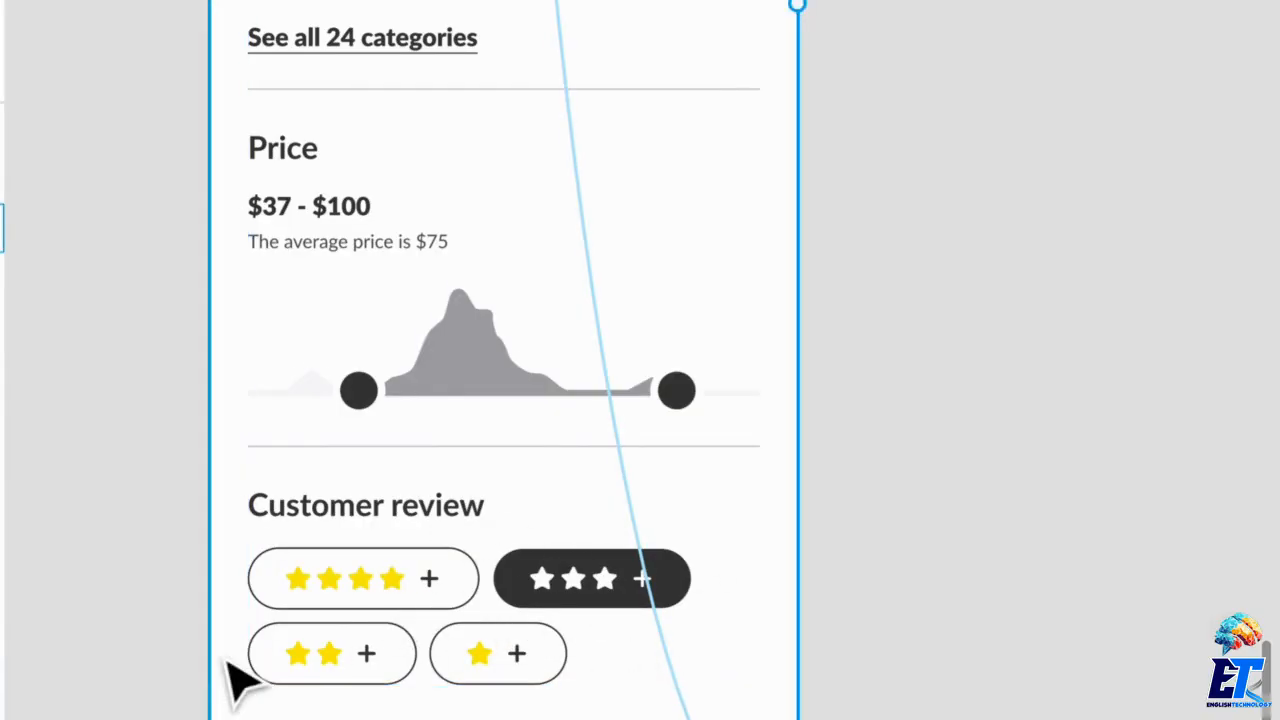
scroll(229, 677, down, 5)
click(470, 530)
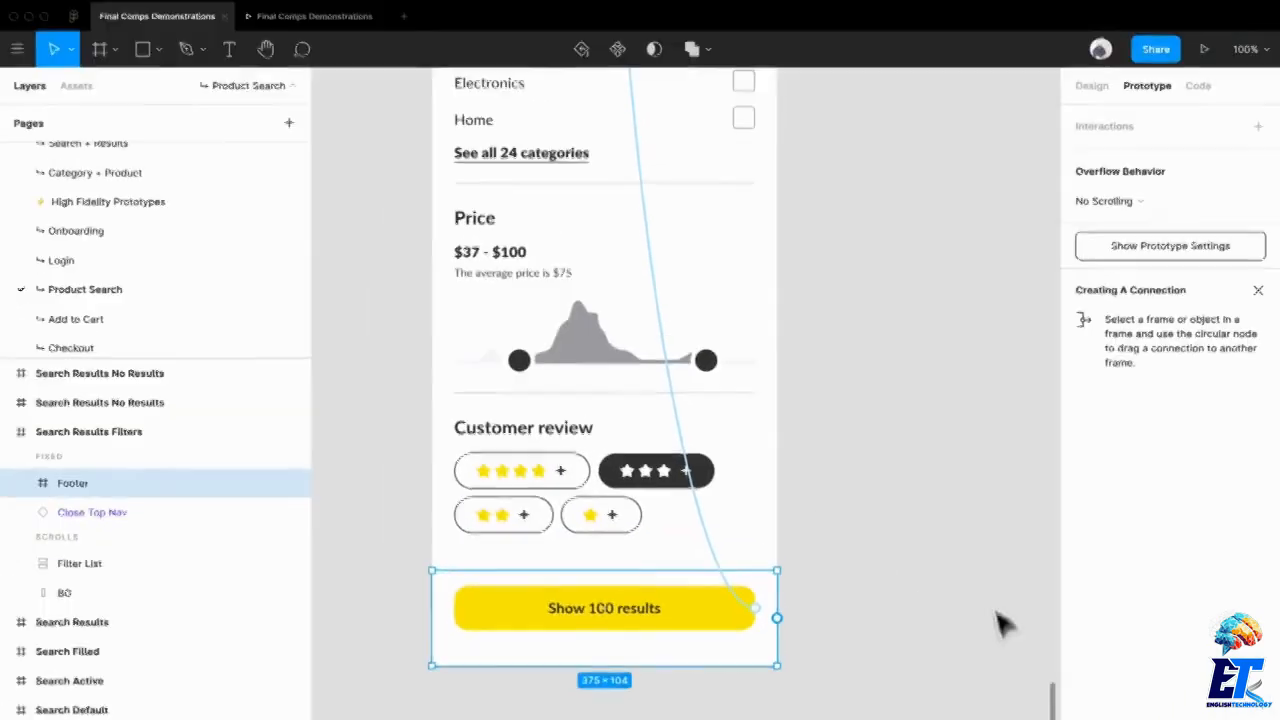
- In the prototype preview, return from the Filters screen to the Music results through "Show 100 results"
scroll(1176, 514, up, 10)
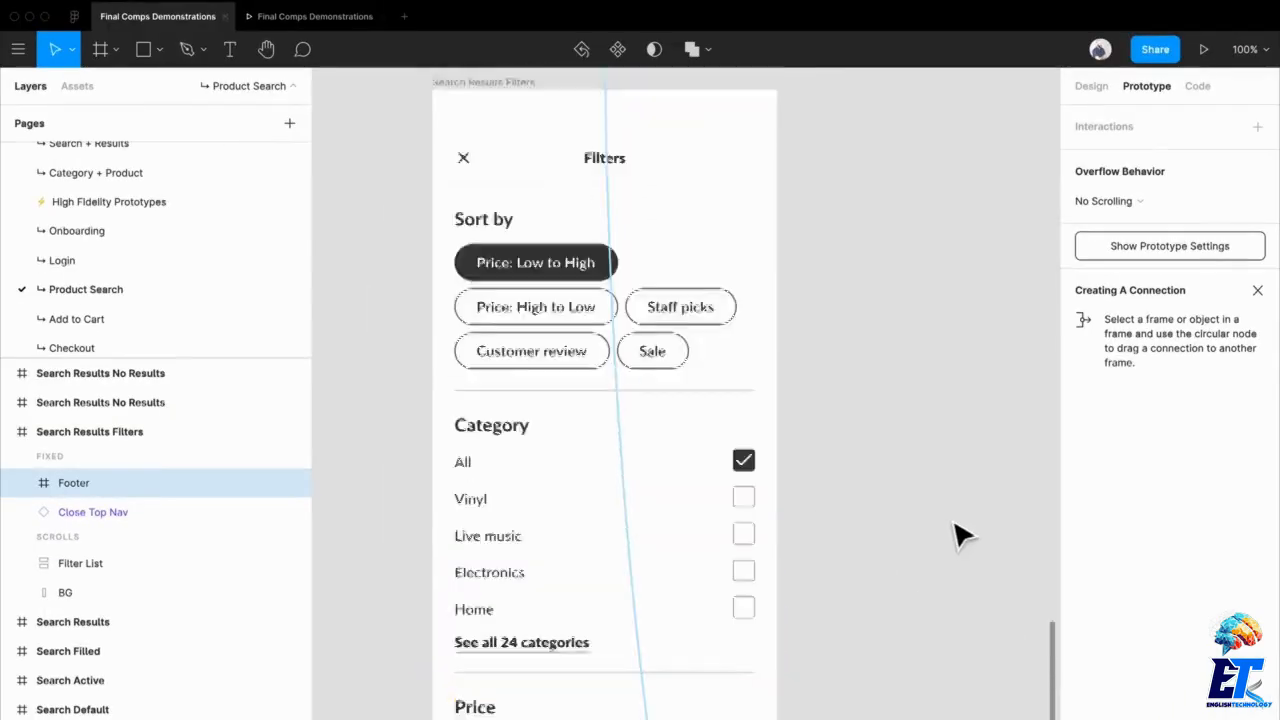
scroll(955, 517, up, 3)
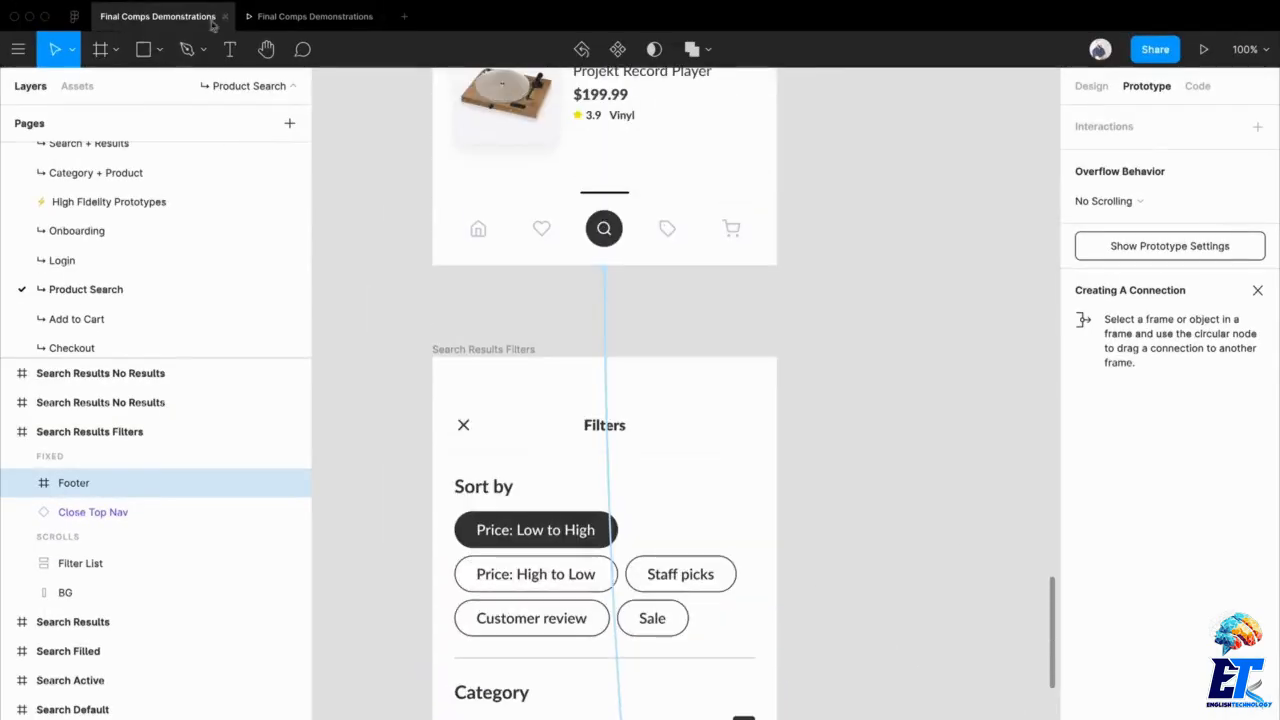
click(253, 17)
click(614, 565)
click(733, 686)
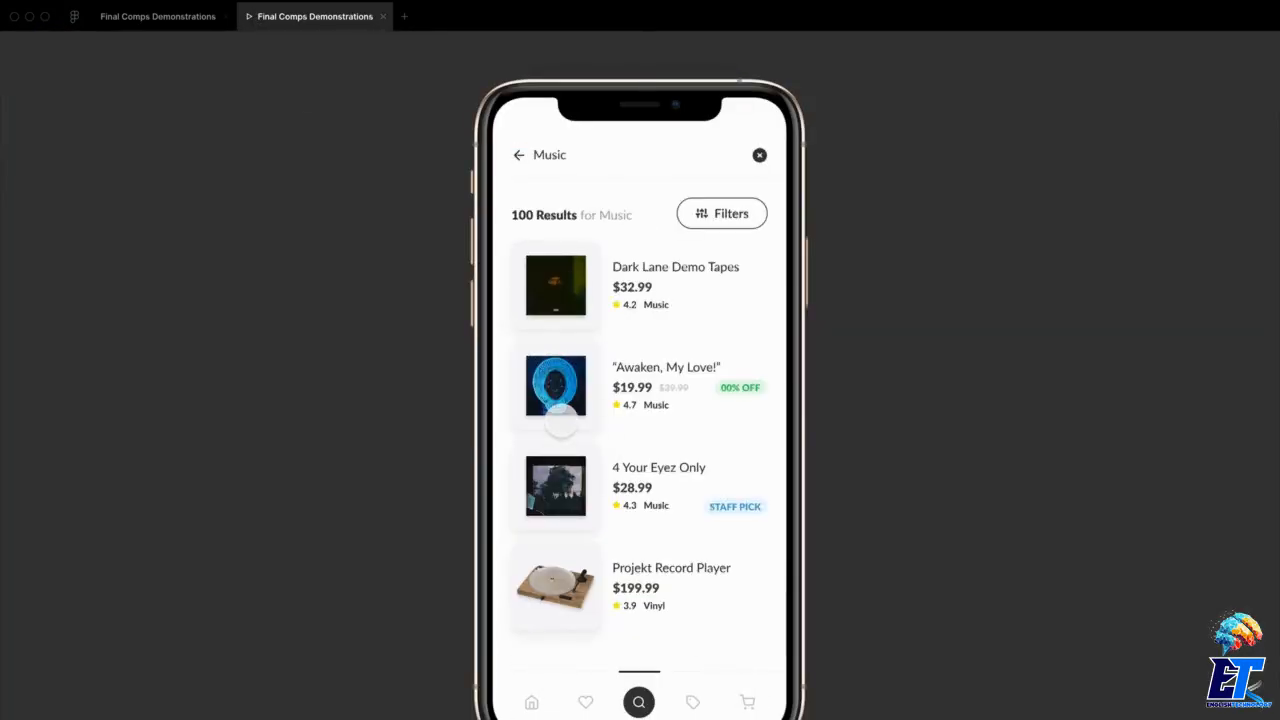
- Back in the design file, clear the Footer selection and inspect the Music suggestion's connection from Search Default to Search Results
click(185, 17)
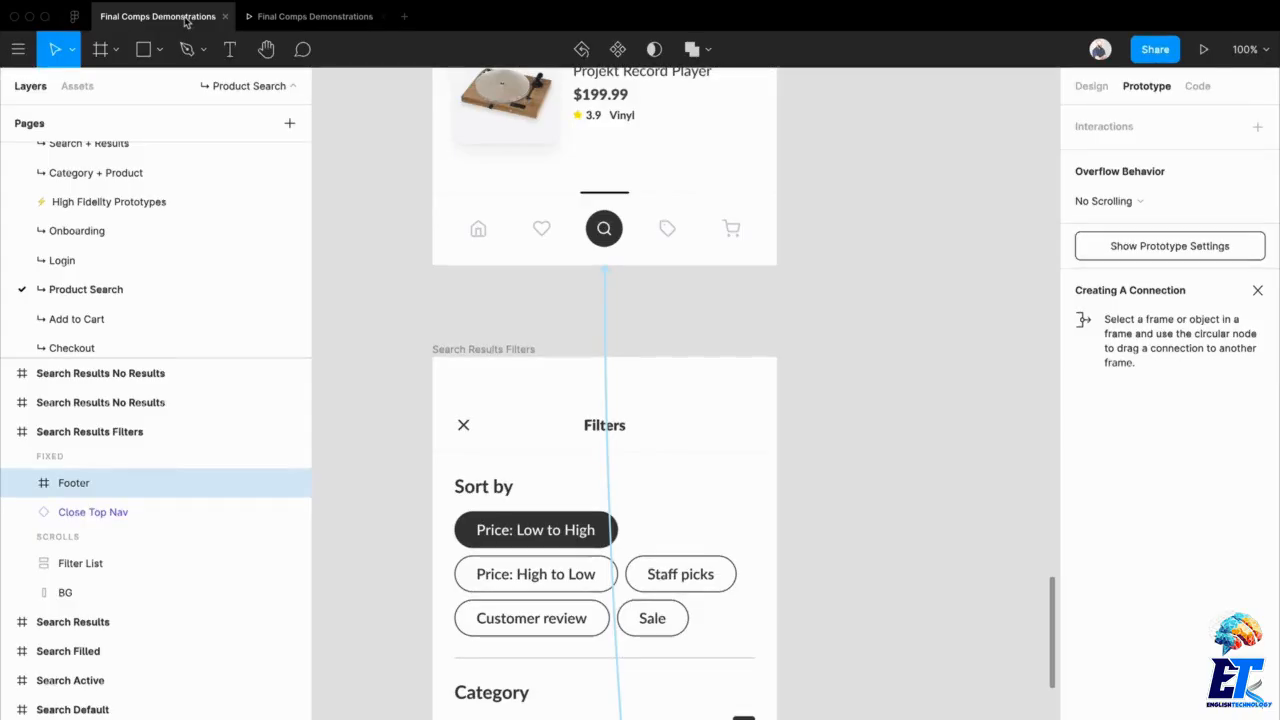
scroll(869, 359, down, 5)
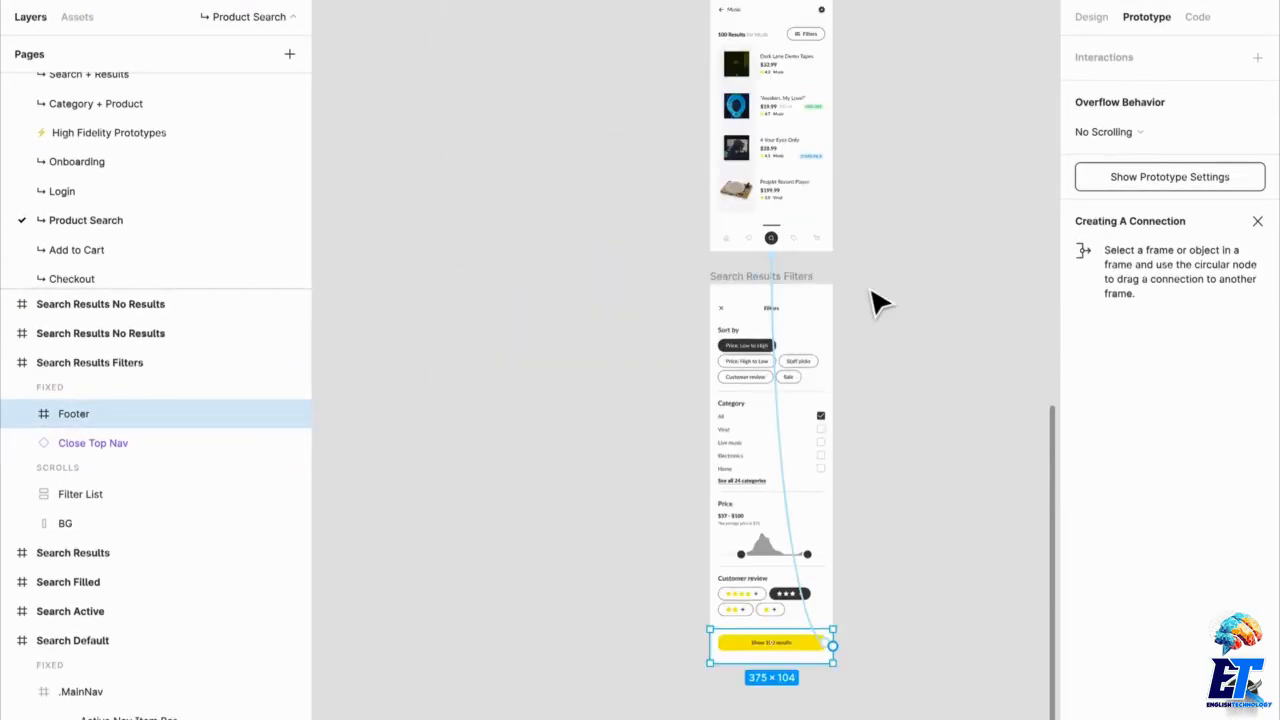
drag(866, 310, 667, 584)
drag(737, 429, 695, 565)
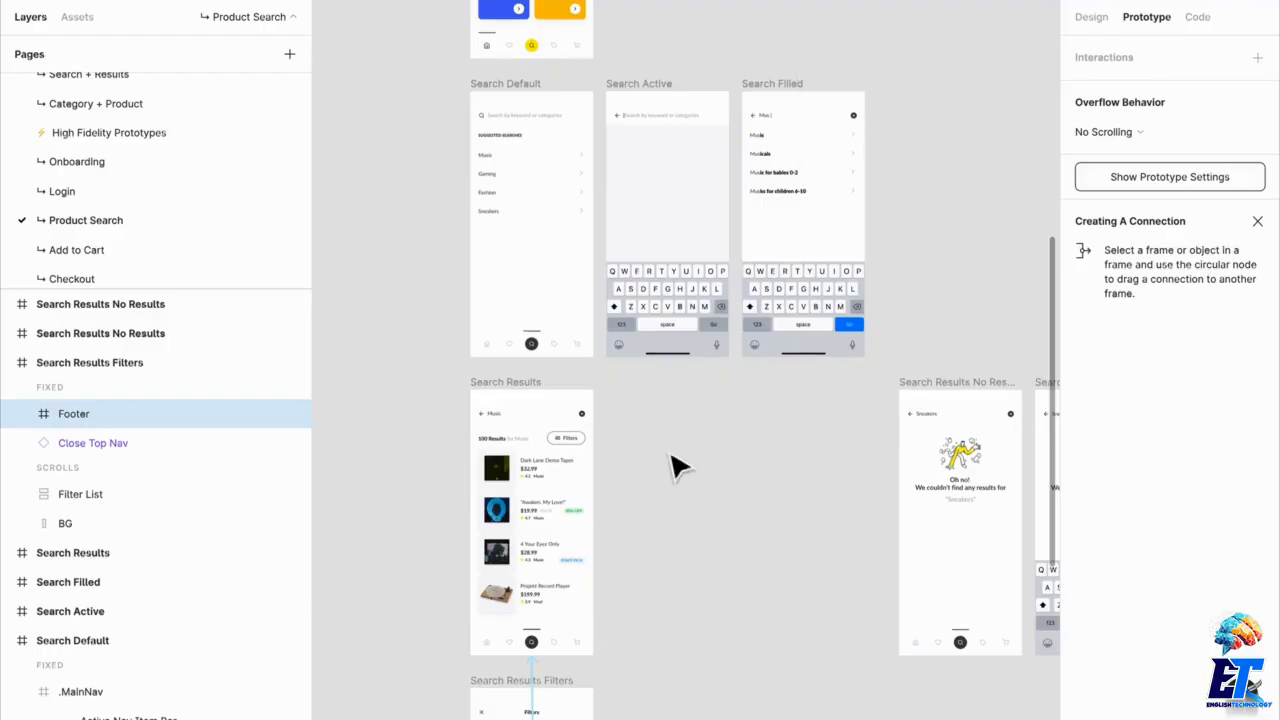
scroll(571, 451, up, 3)
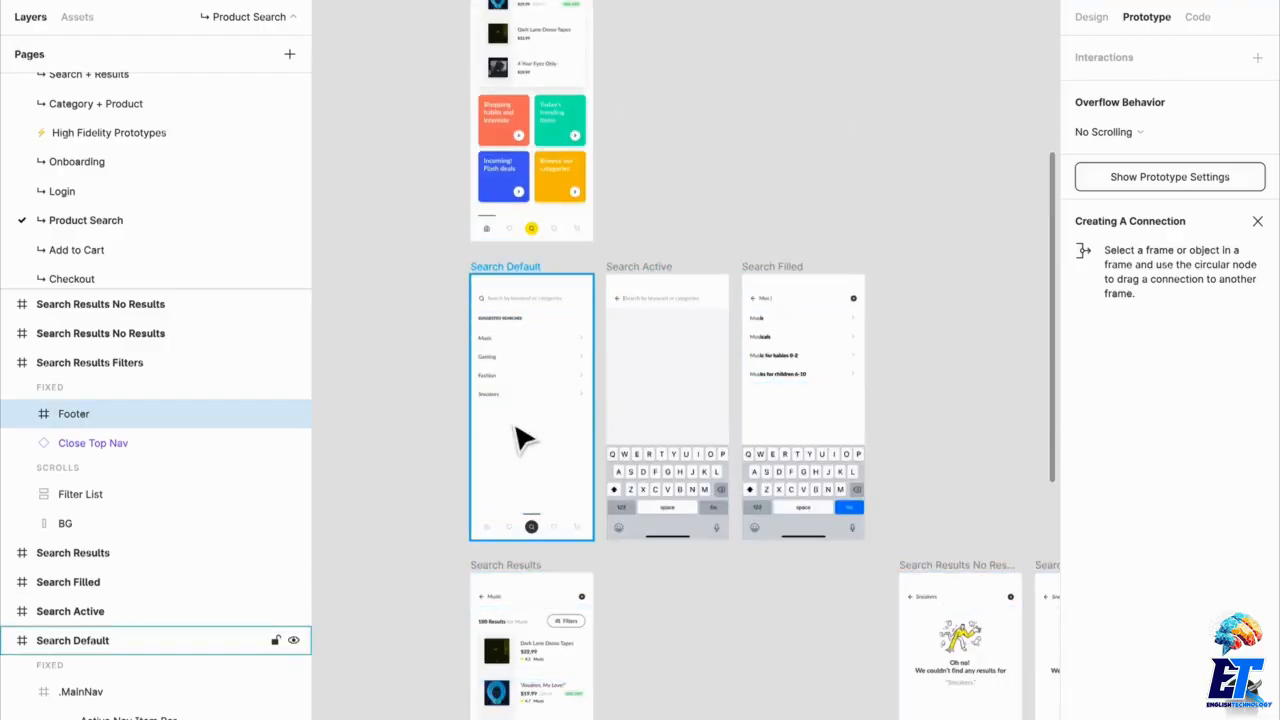
click(450, 440)
scroll(468, 420, up, 3)
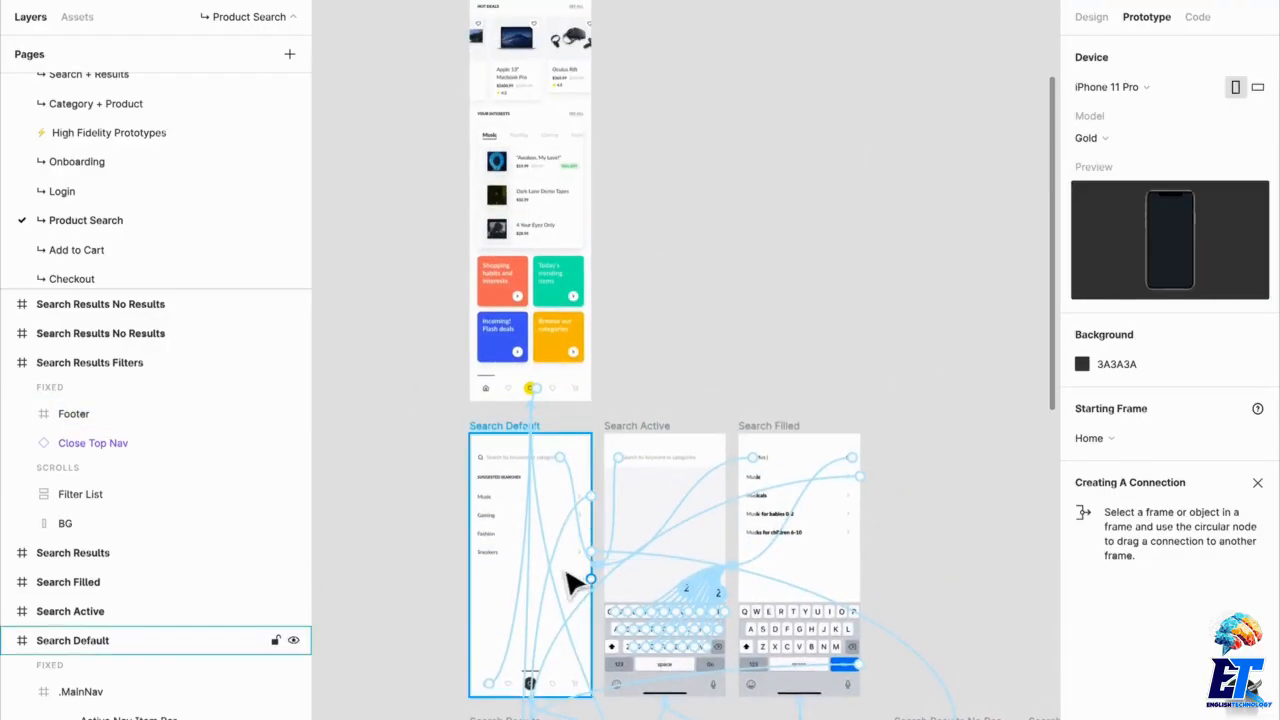
scroll(522, 528, down, 3)
scroll(525, 537, up, 5)
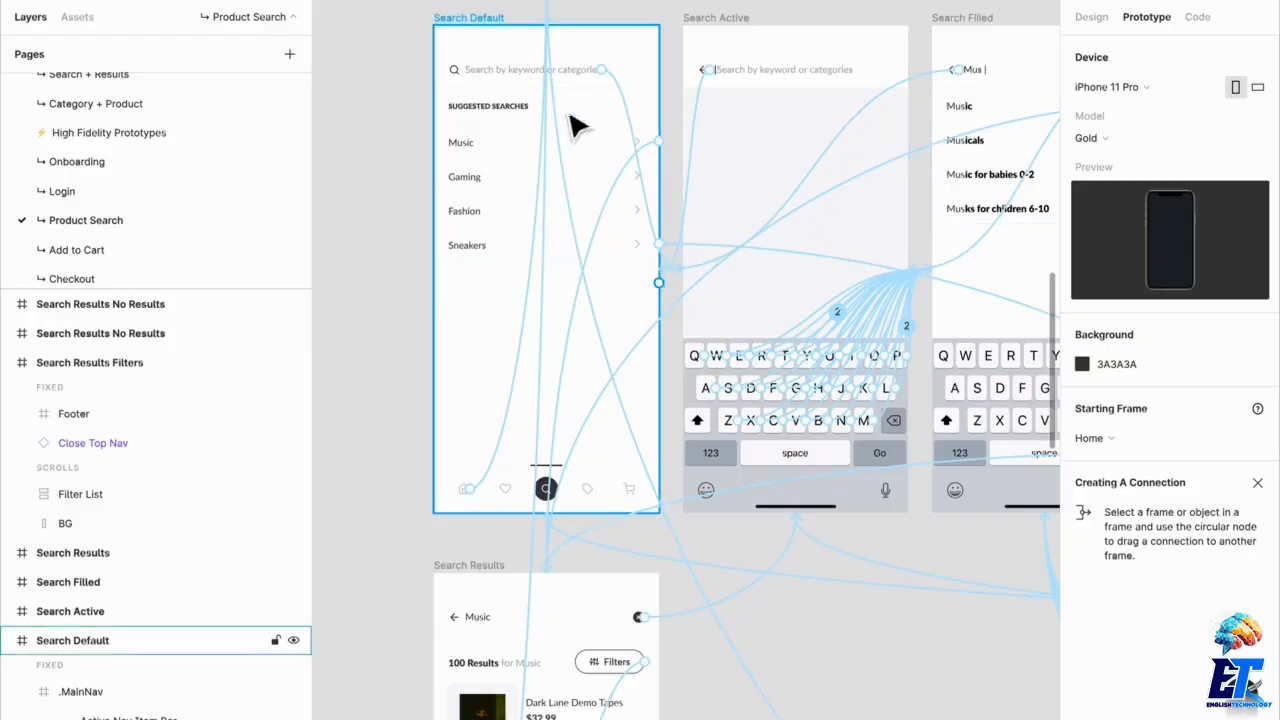
click(636, 186)
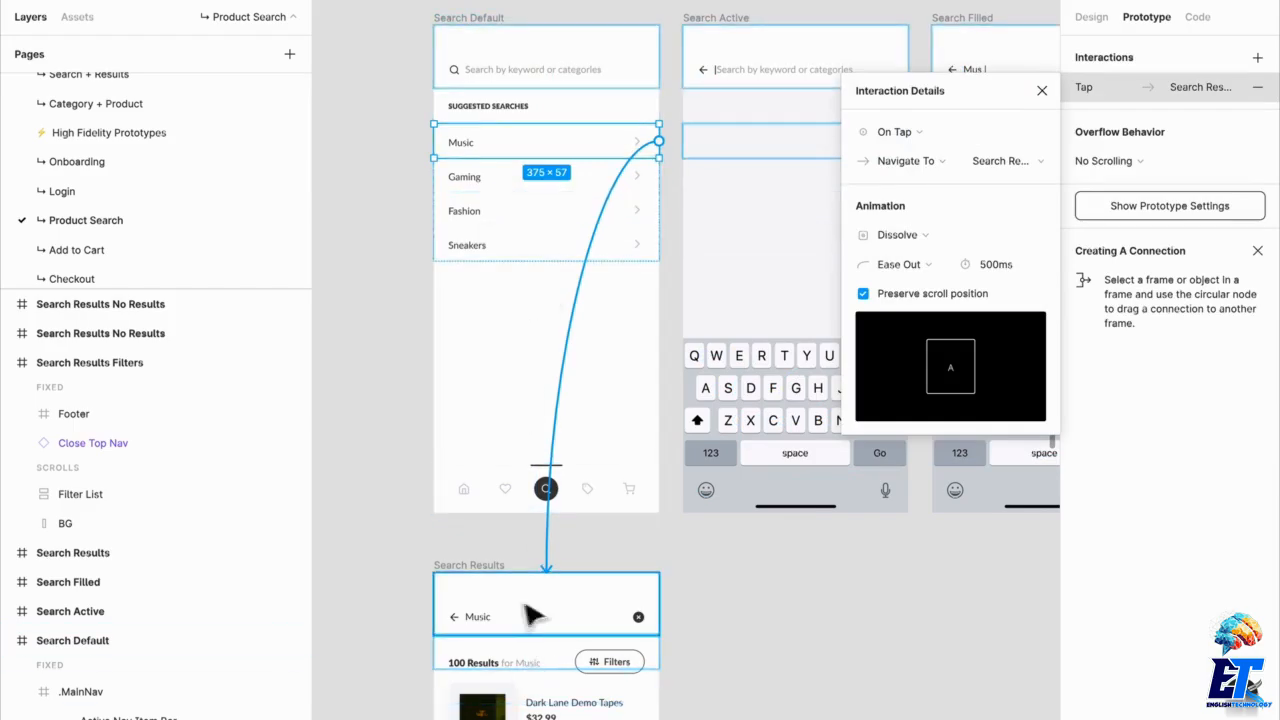
click(794, 643)
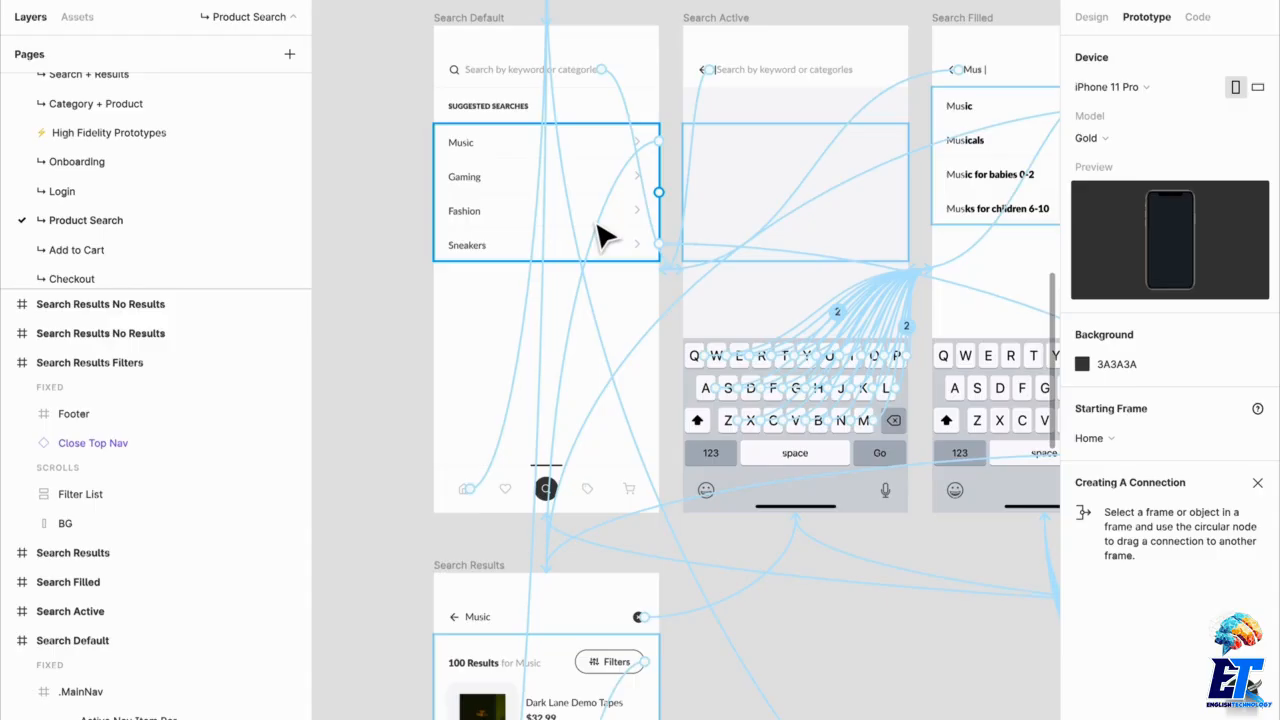
- Inspect the Sneakers suggestion's connection and interaction details, following it from Search Default to the Search Results No Results frame
drag(664, 324, 580, 314)
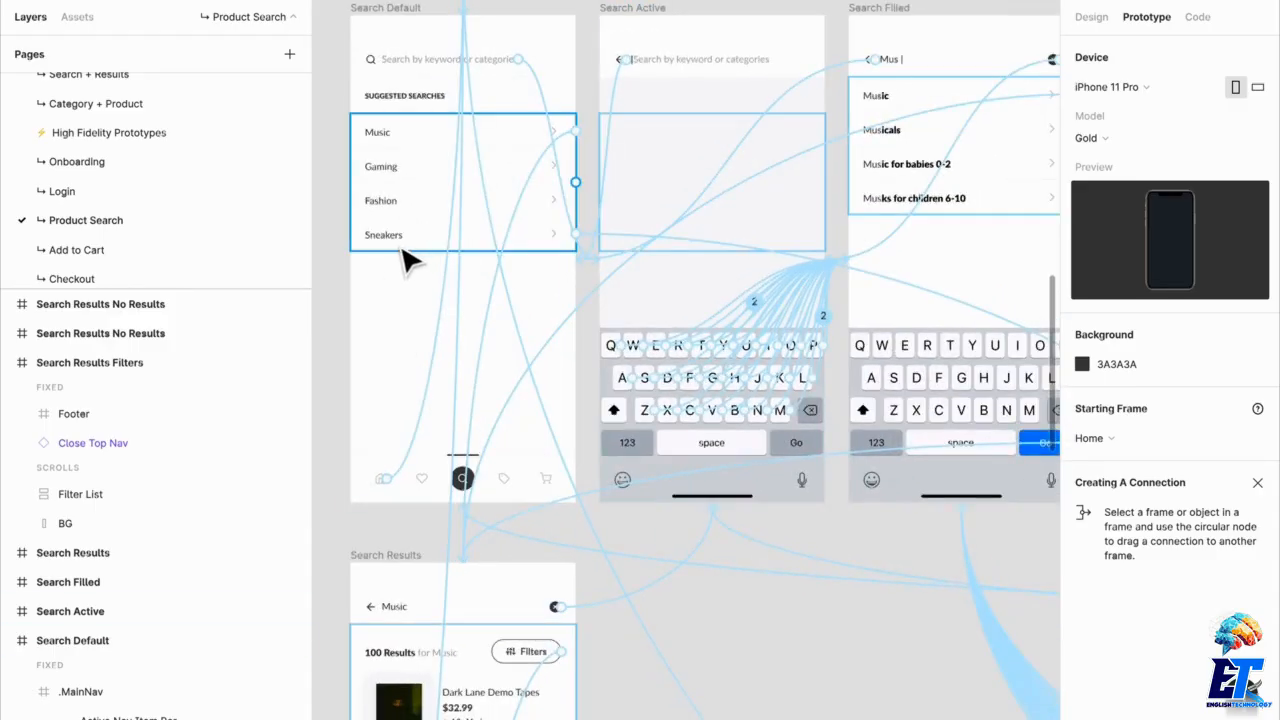
click(617, 239)
scroll(848, 545, right, 10)
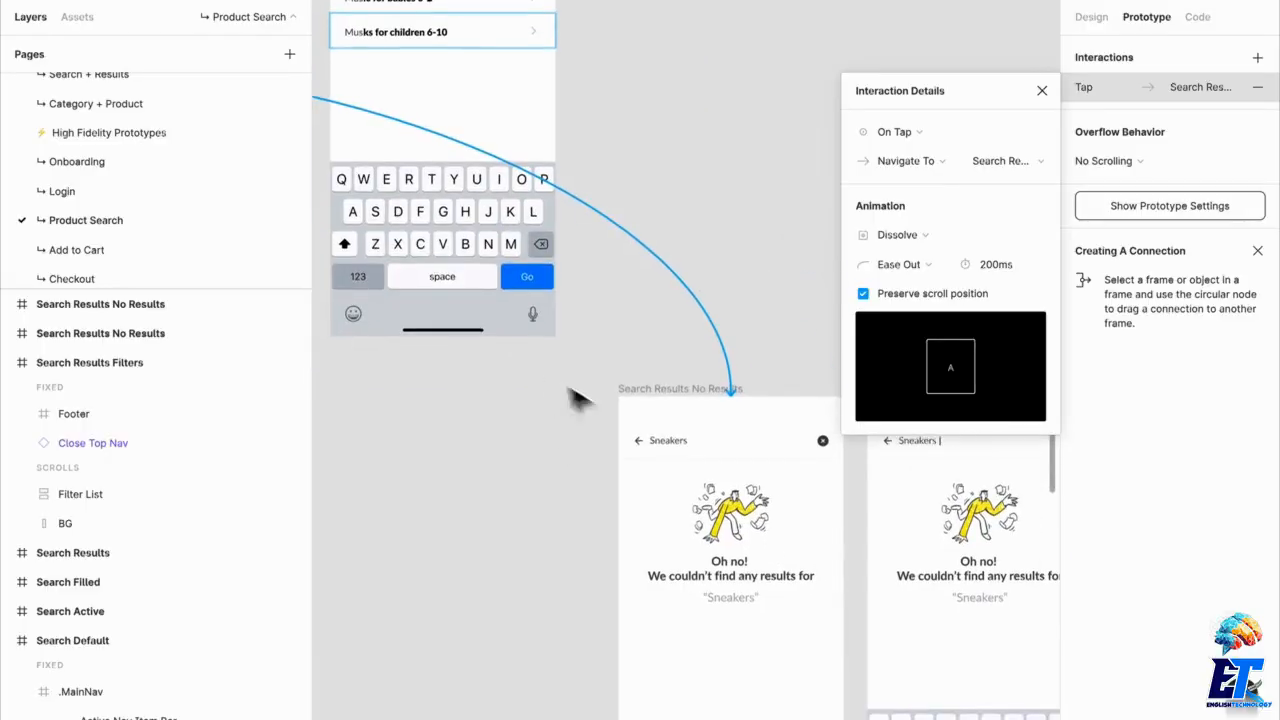
drag(596, 475, 509, 346)
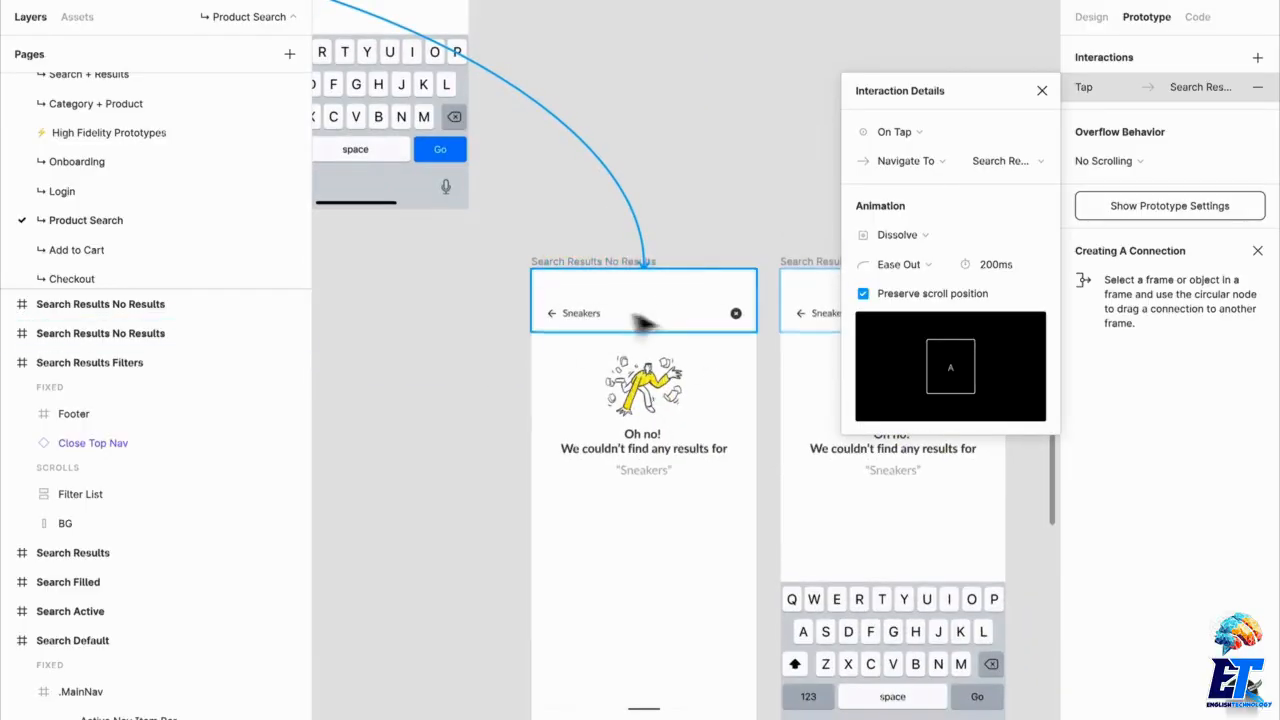
- Examine the Search Results No Results frame, including its Sneakers header, illustration, empty-state message and bottom navigation
scroll(670, 565, down, 5)
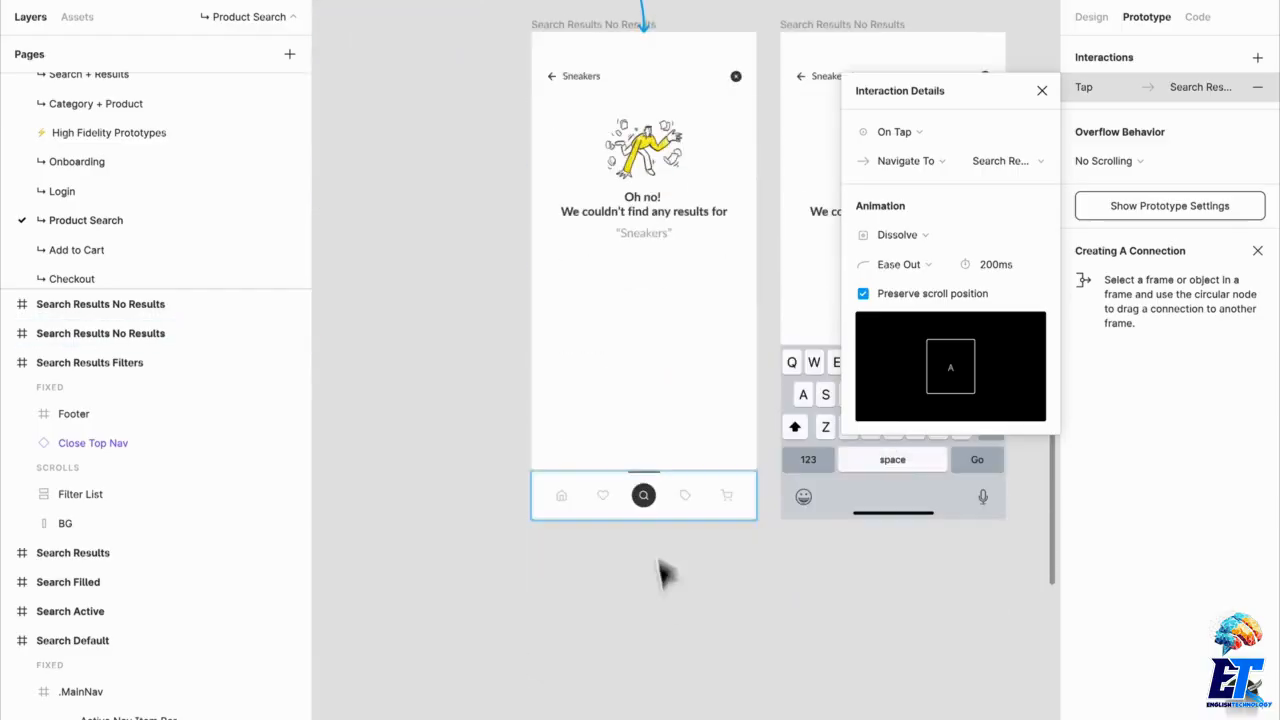
scroll(597, 367, up, 3)
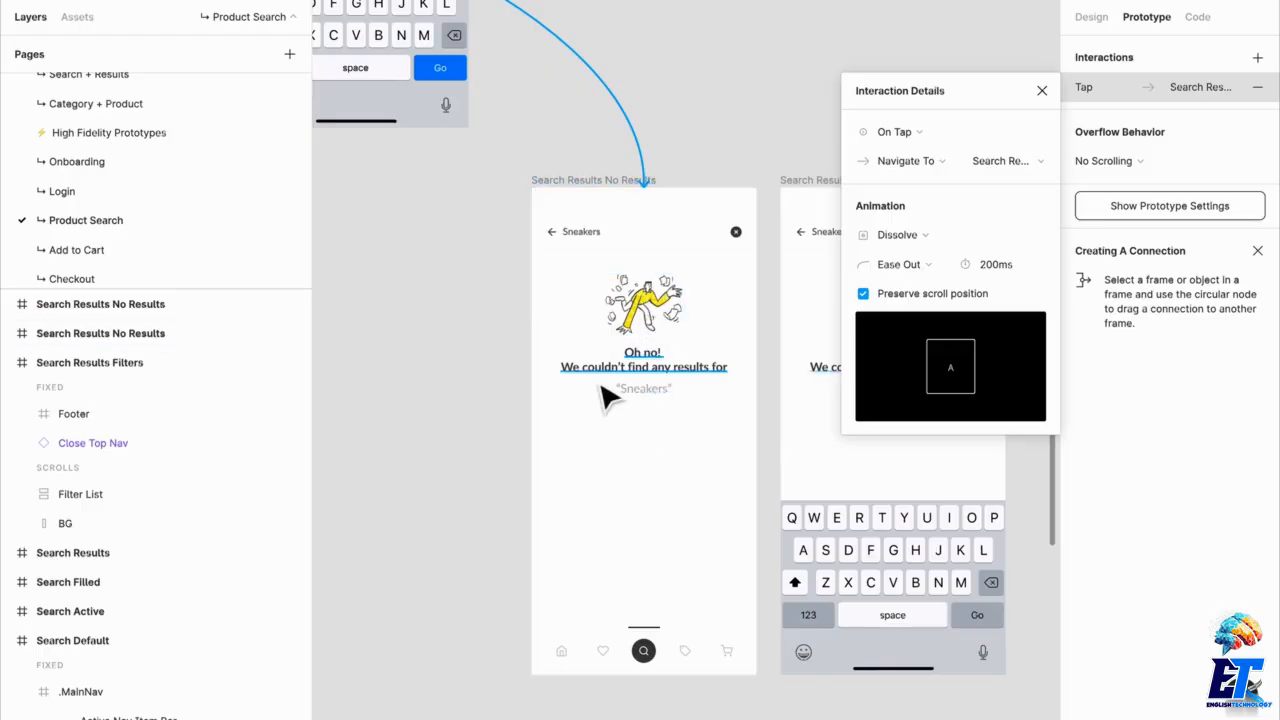
scroll(605, 395, left, 2)
scroll(734, 394, up, 5)
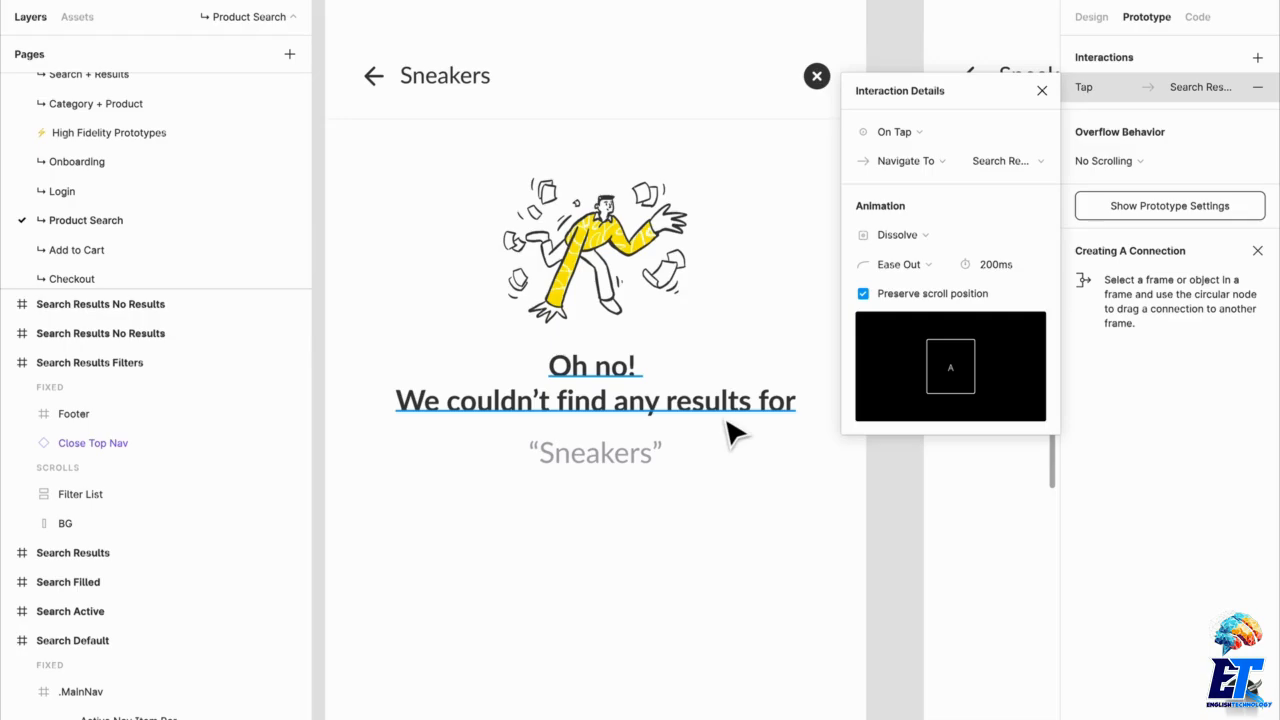
scroll(738, 401, down, 5)
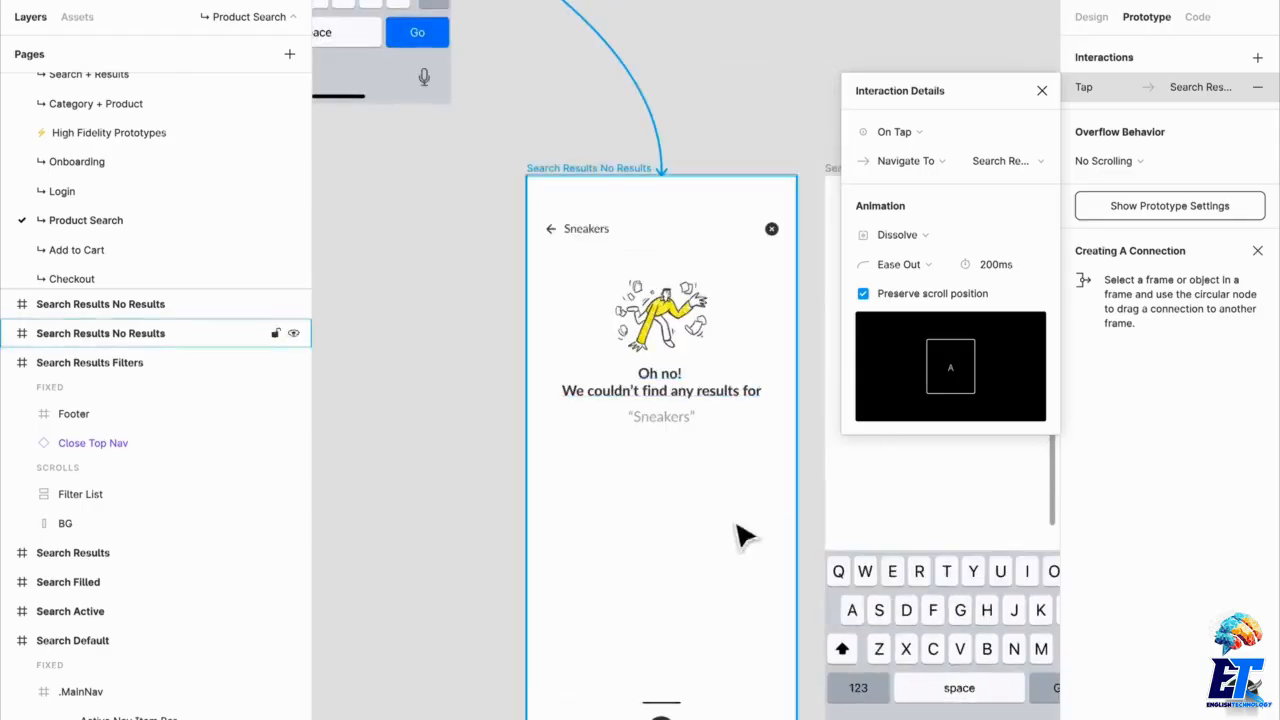
drag(743, 534, 637, 443)
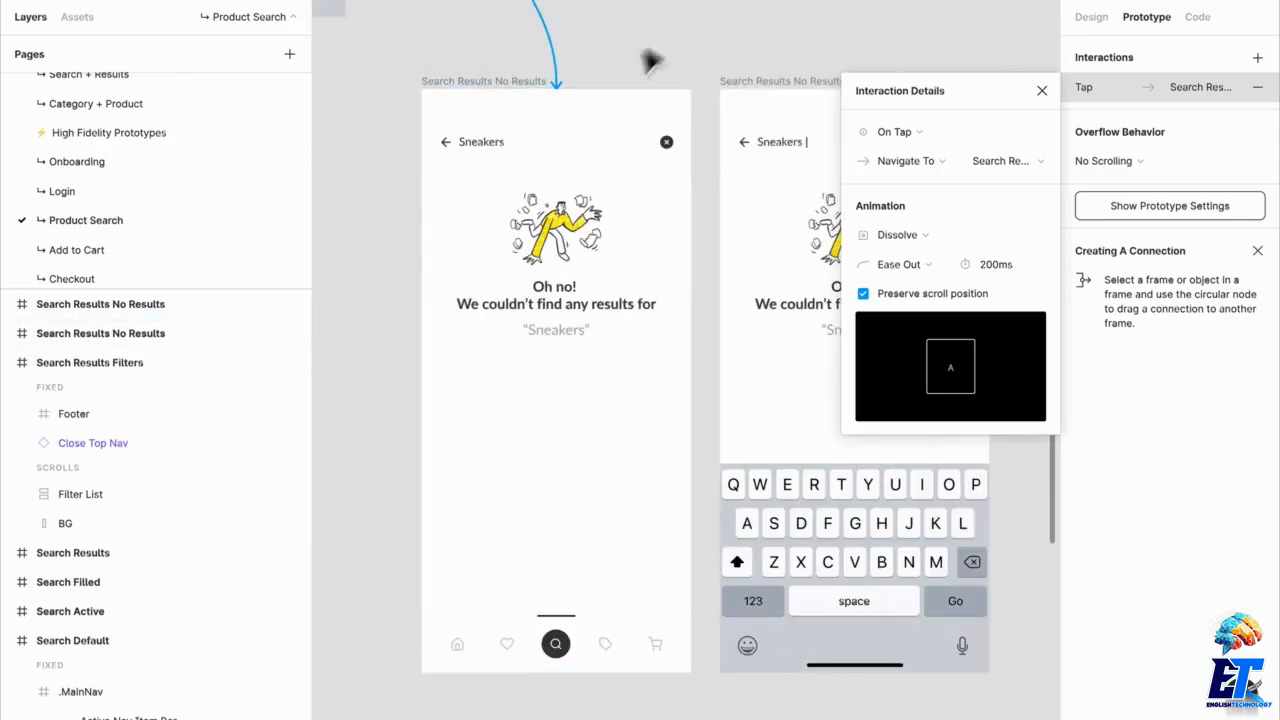
- Clear the connection selection and trace the links from the No Results frames' header and keyboard keys back to Search Filled
drag(676, 118, 831, 207)
click(658, 18)
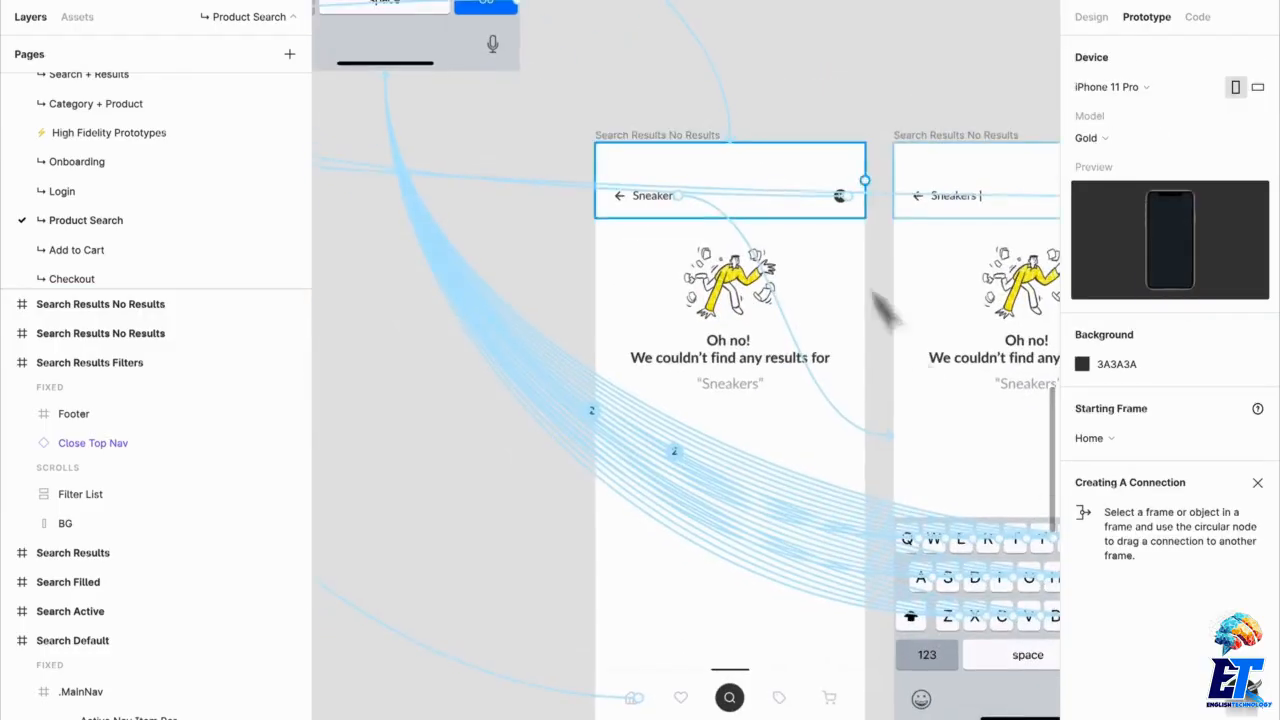
drag(616, 278, 395, 291)
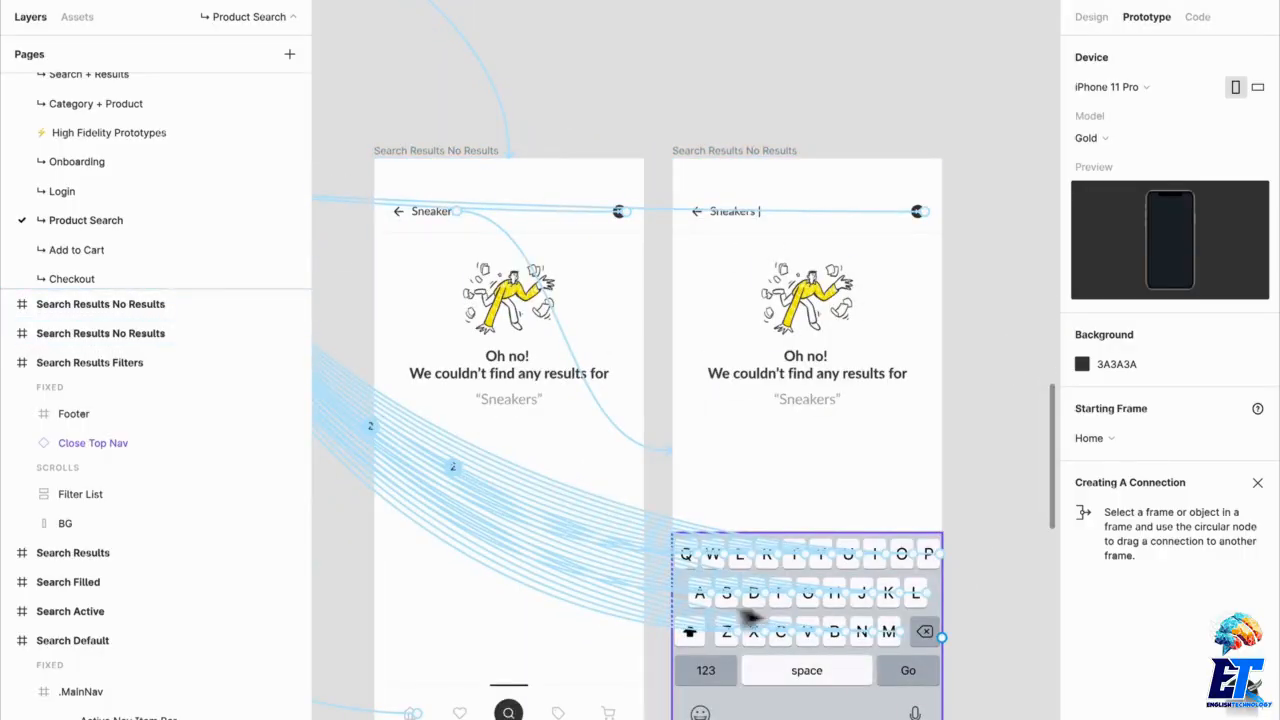
drag(680, 447, 1245, 718)
drag(798, 338, 722, 627)
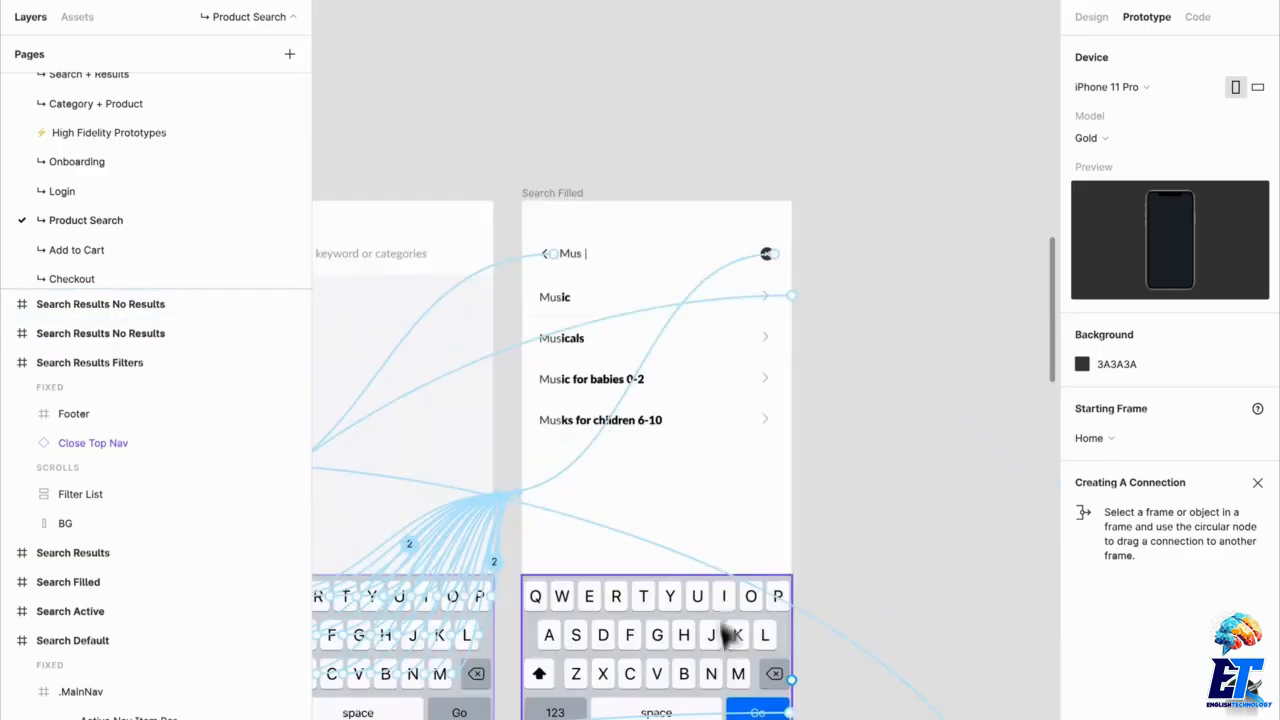
click(577, 258)
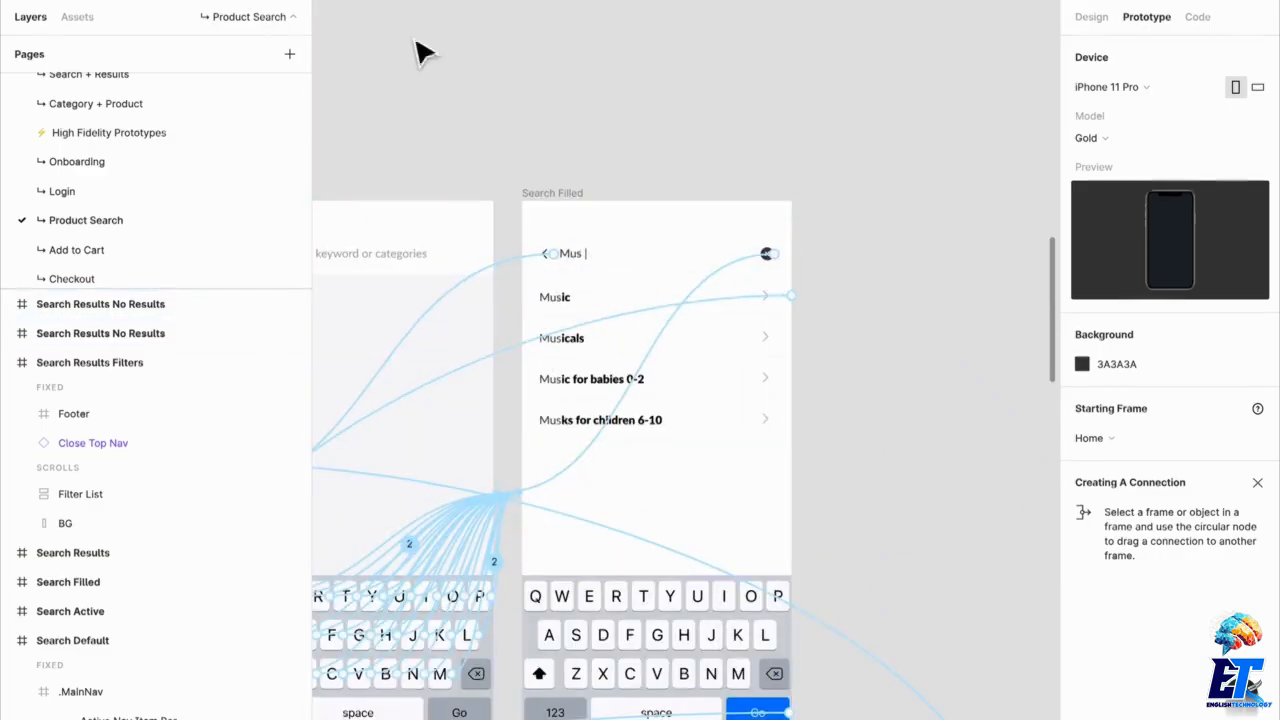
- Switch to the prototype preview, return from the active search screen to the suggested searches, and reveal the clickable hotspots
click(301, 13)
click(650, 317)
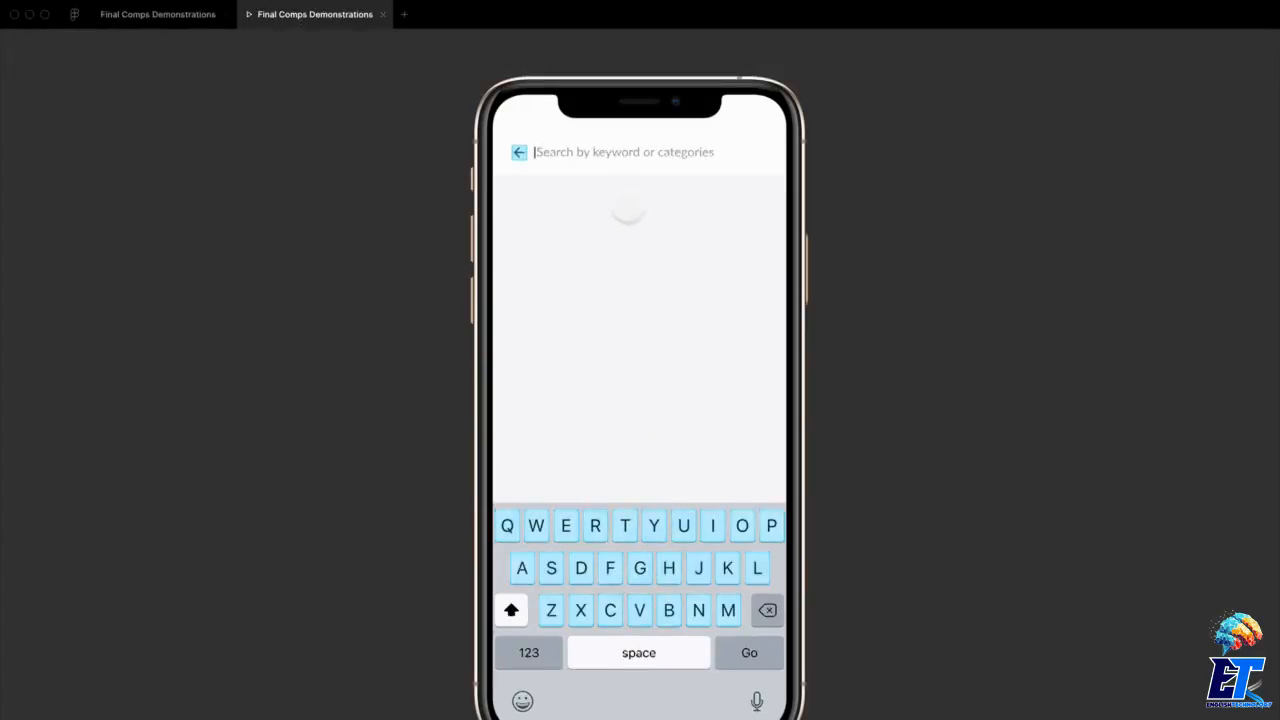
click(511, 158)
click(515, 155)
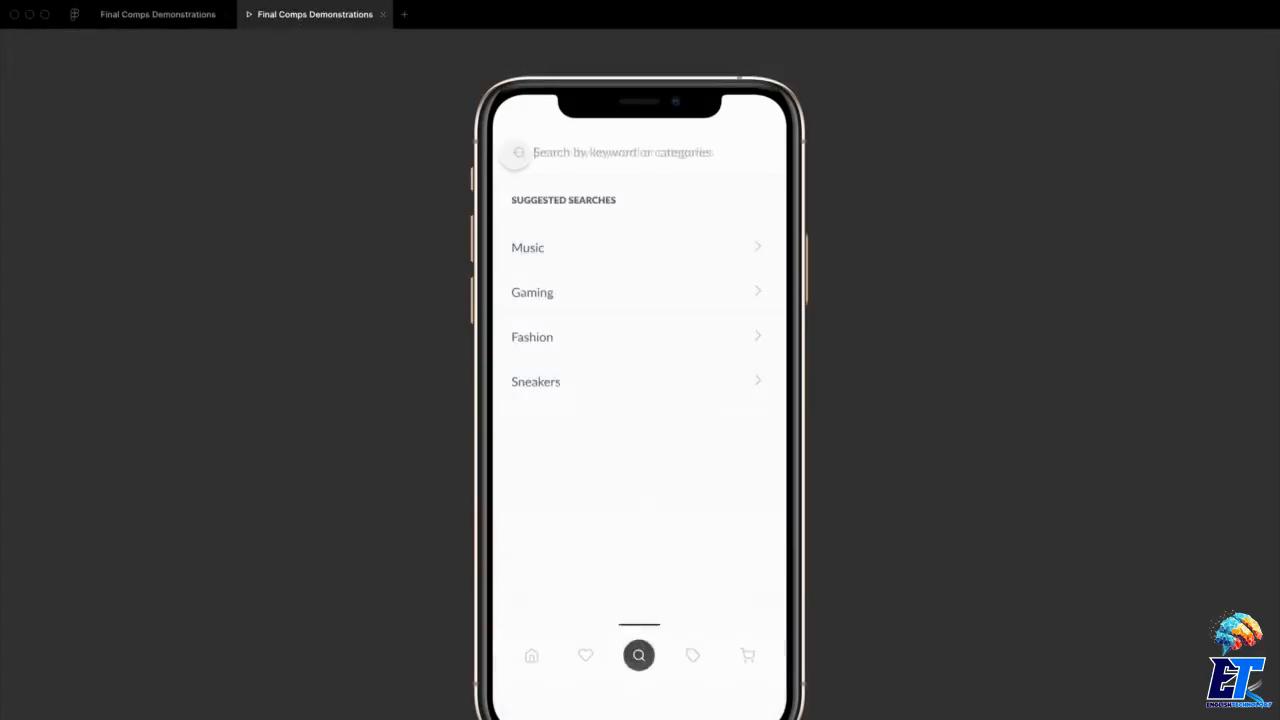
click(555, 443)
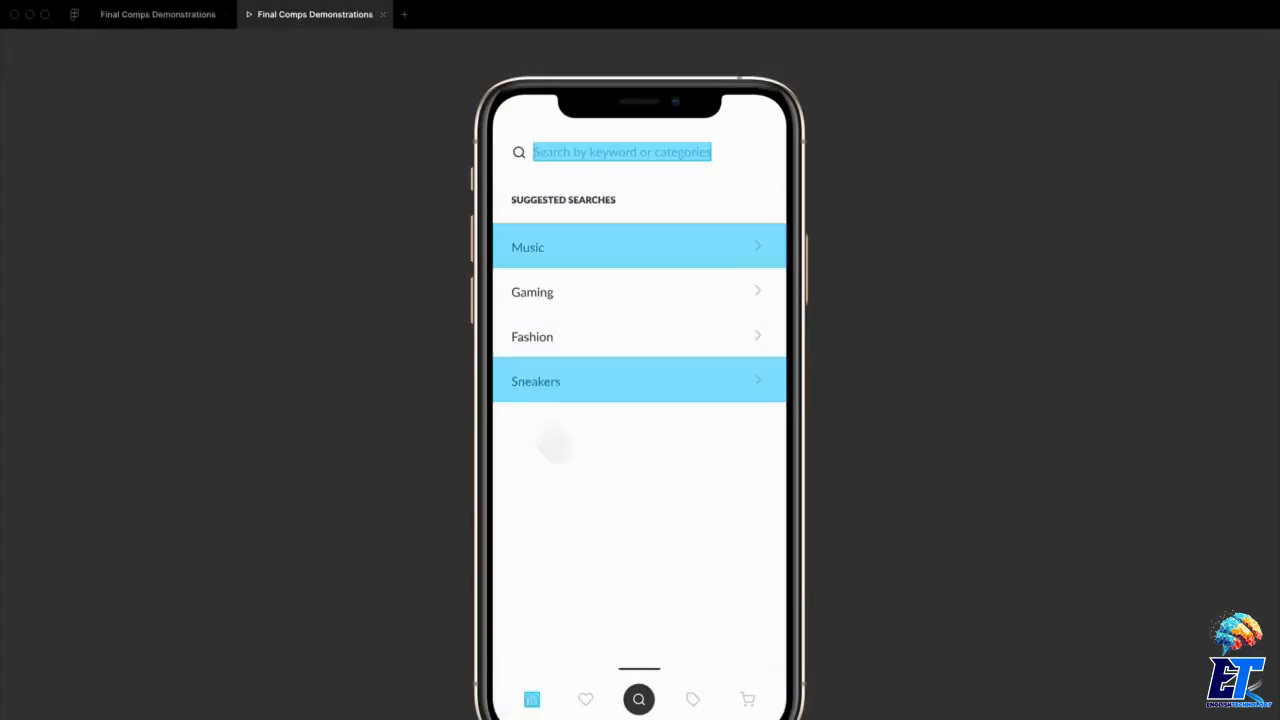
- Open the Sneakers suggestion in the preview, clear the search with the close icon, and go back to the suggested searches
click(746, 388)
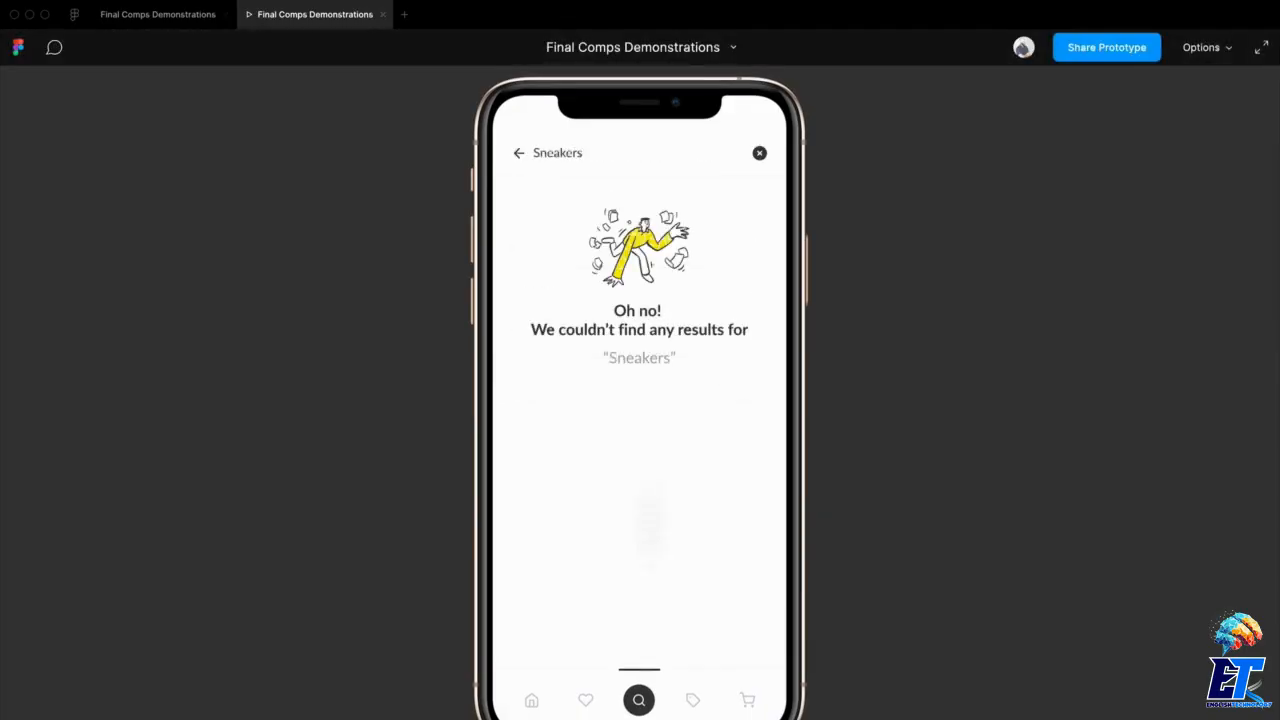
click(637, 422)
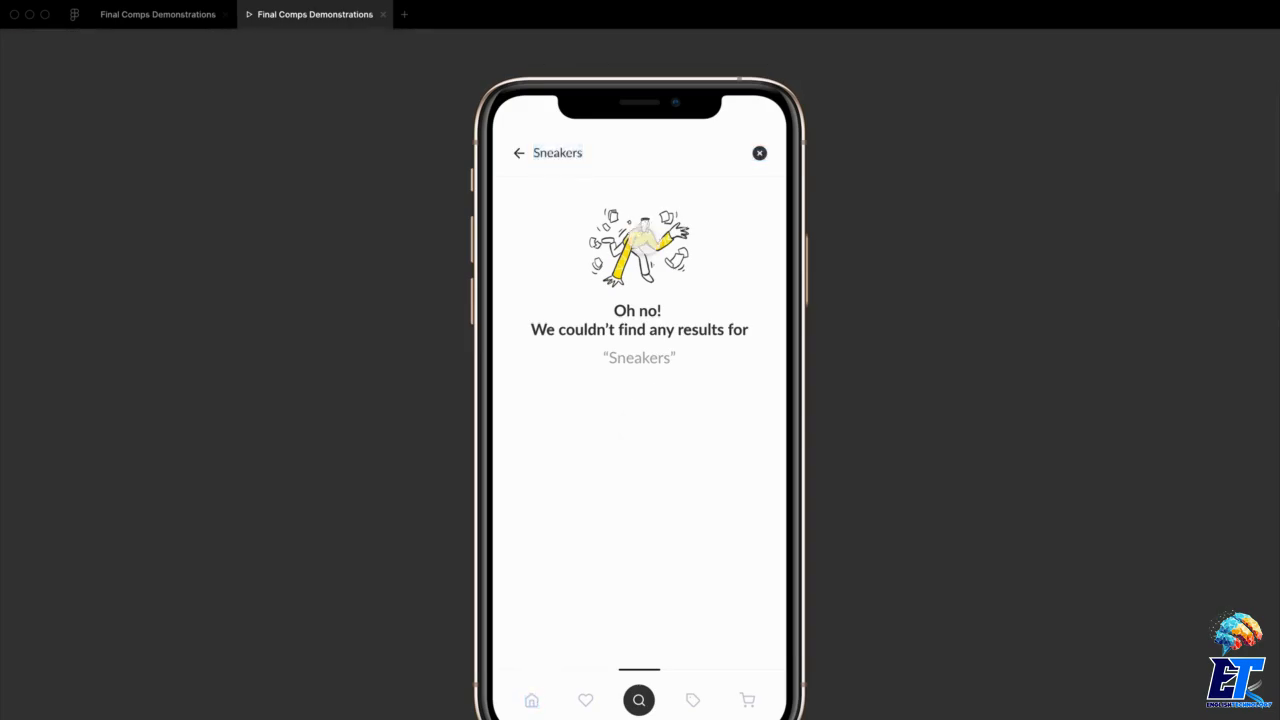
click(762, 153)
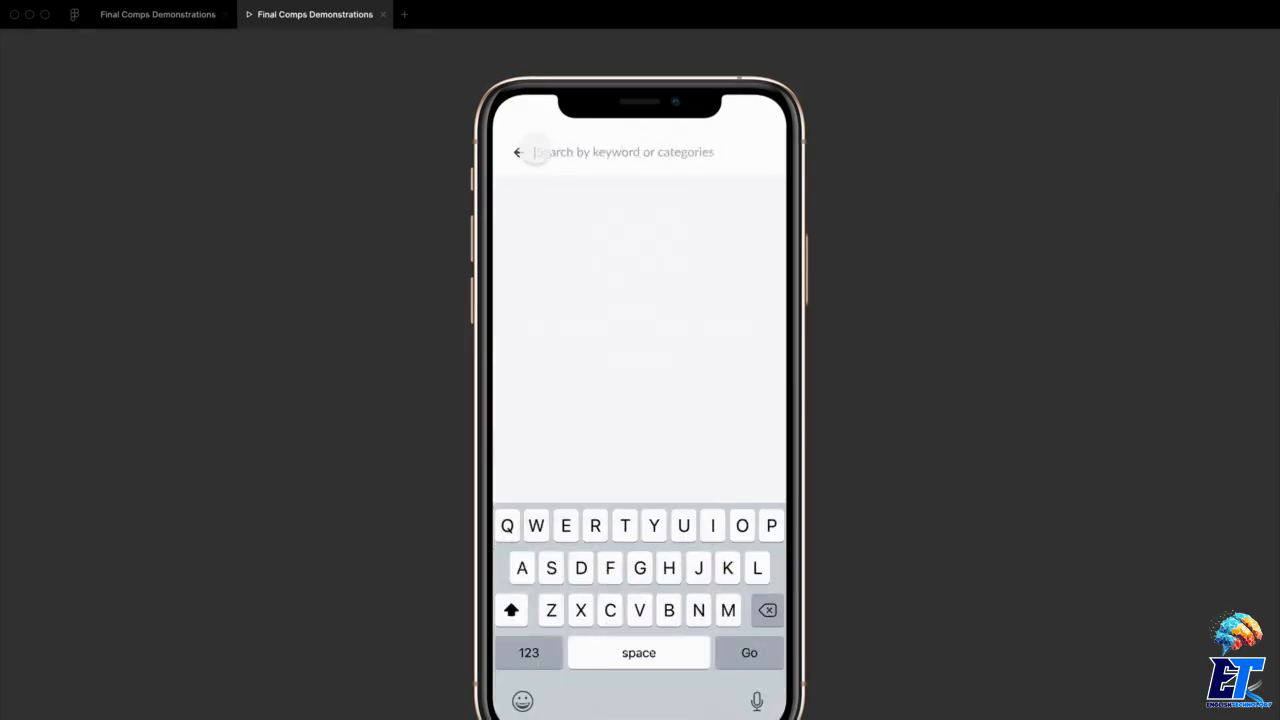
click(519, 153)
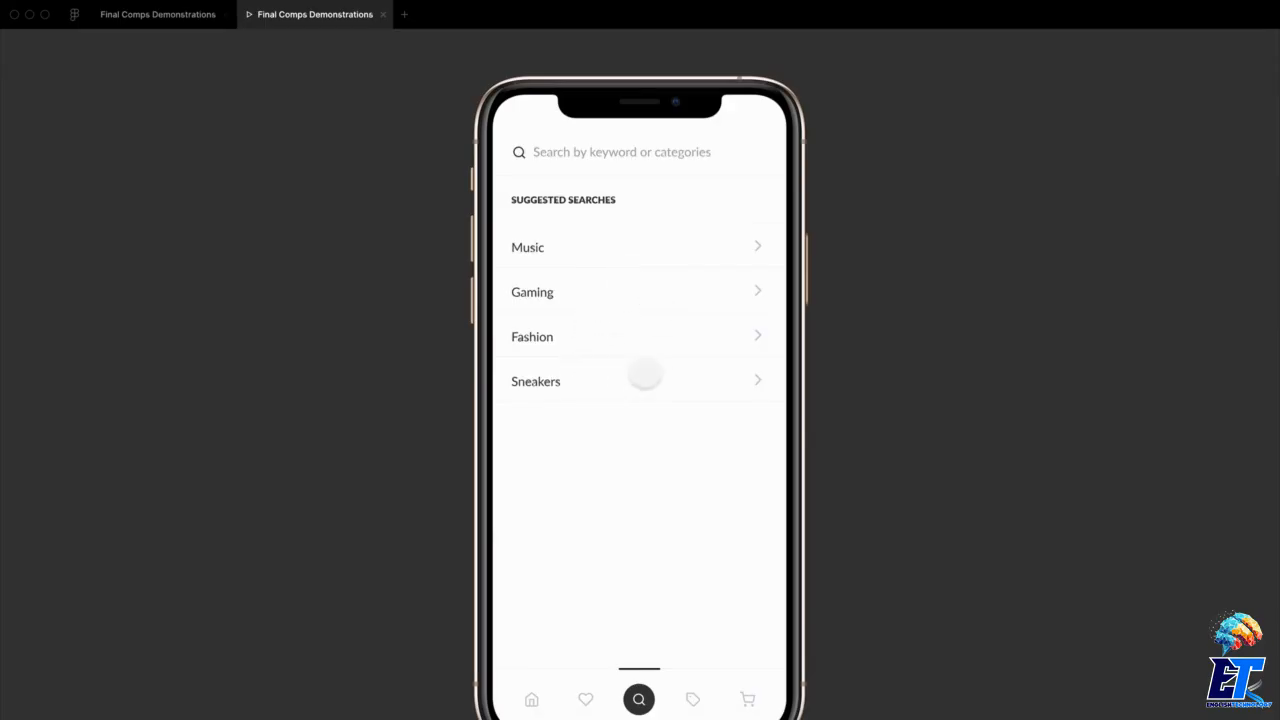
- Reopen Sneakers, activate its search field, use a keyboard letter to reach the "Mus" suggestions, and submit with Go
click(645, 373)
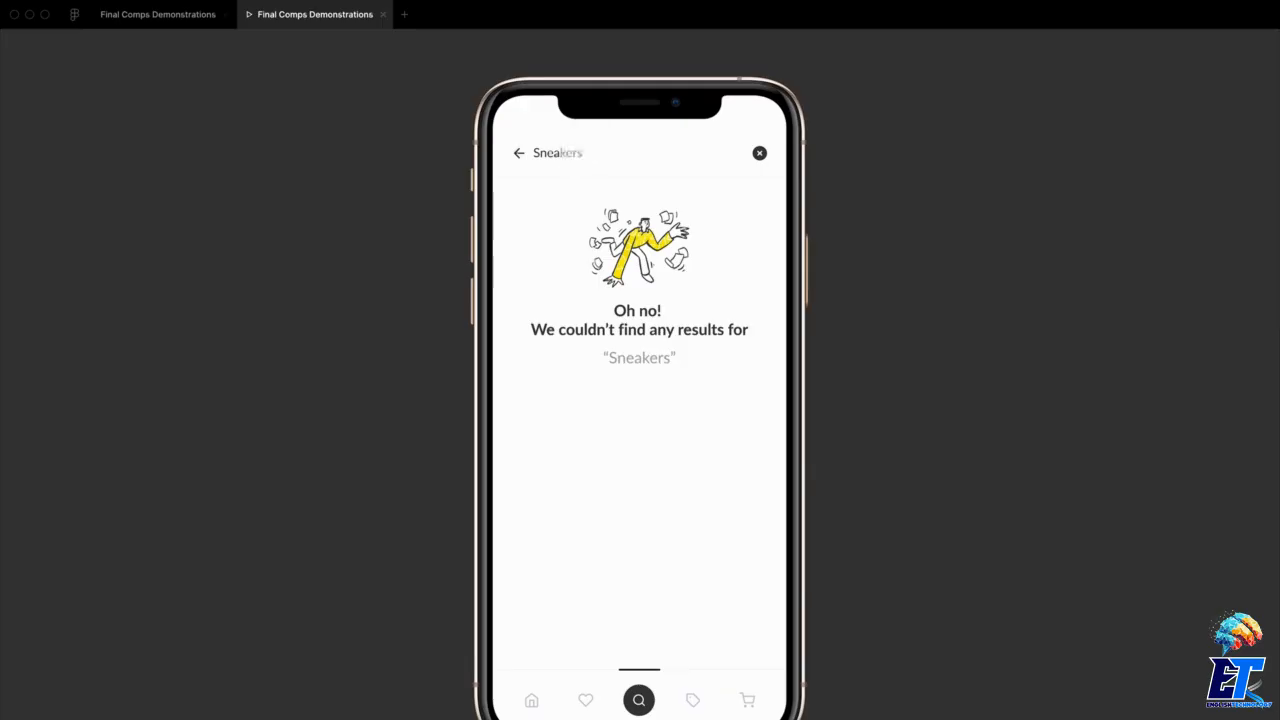
click(577, 153)
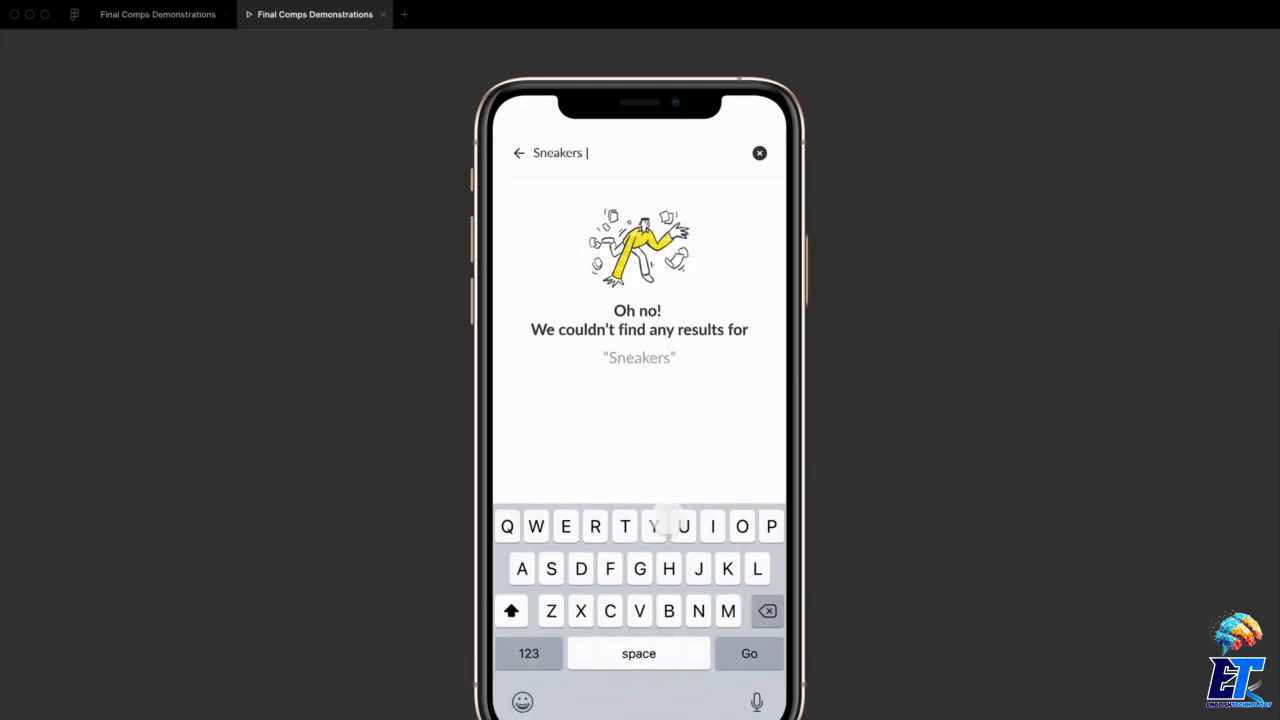
click(668, 610)
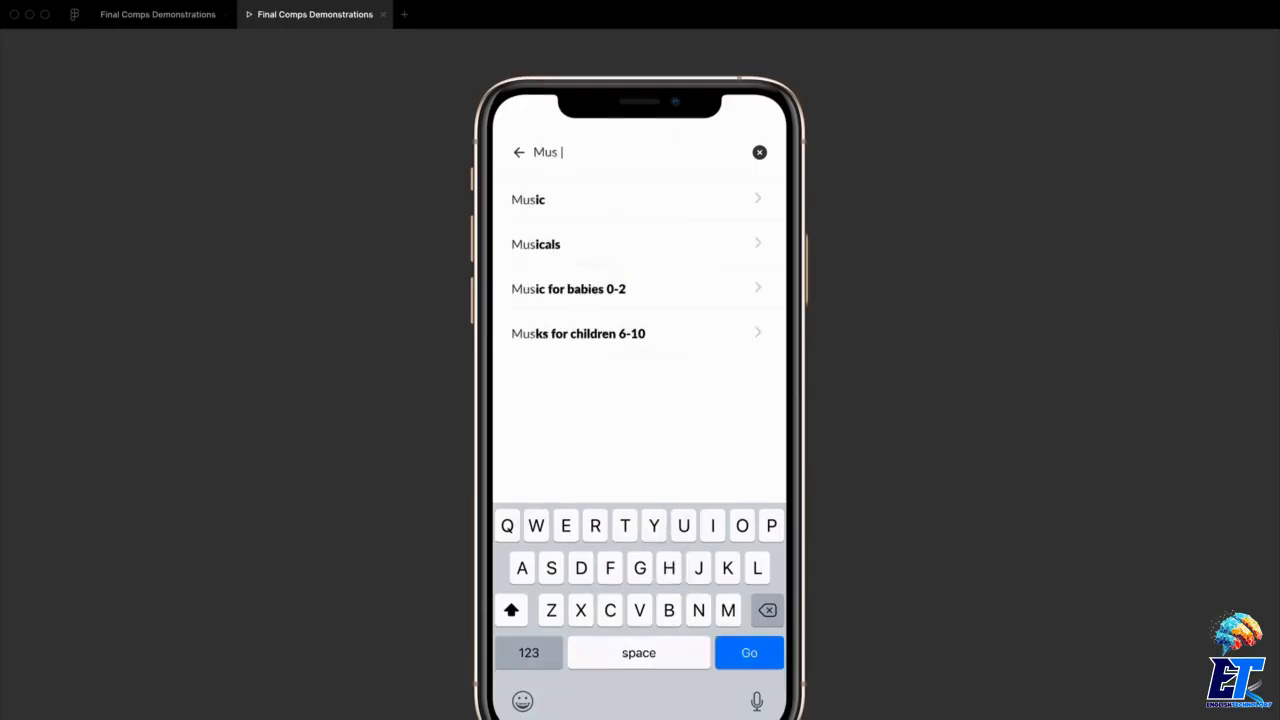
click(753, 655)
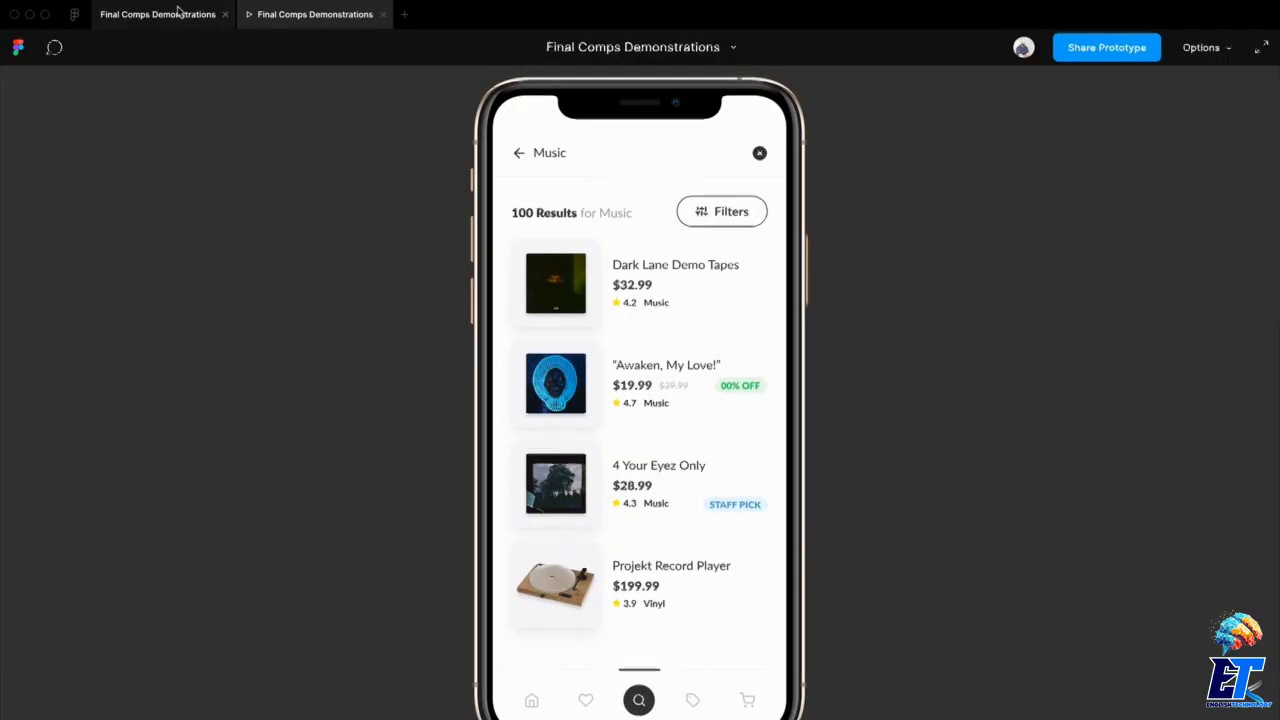
- Return to the design file and hide the prototype connections on the Product Search page by switching to design mode
click(178, 12)
scroll(875, 550, down, 3)
drag(760, 540, 994, 437)
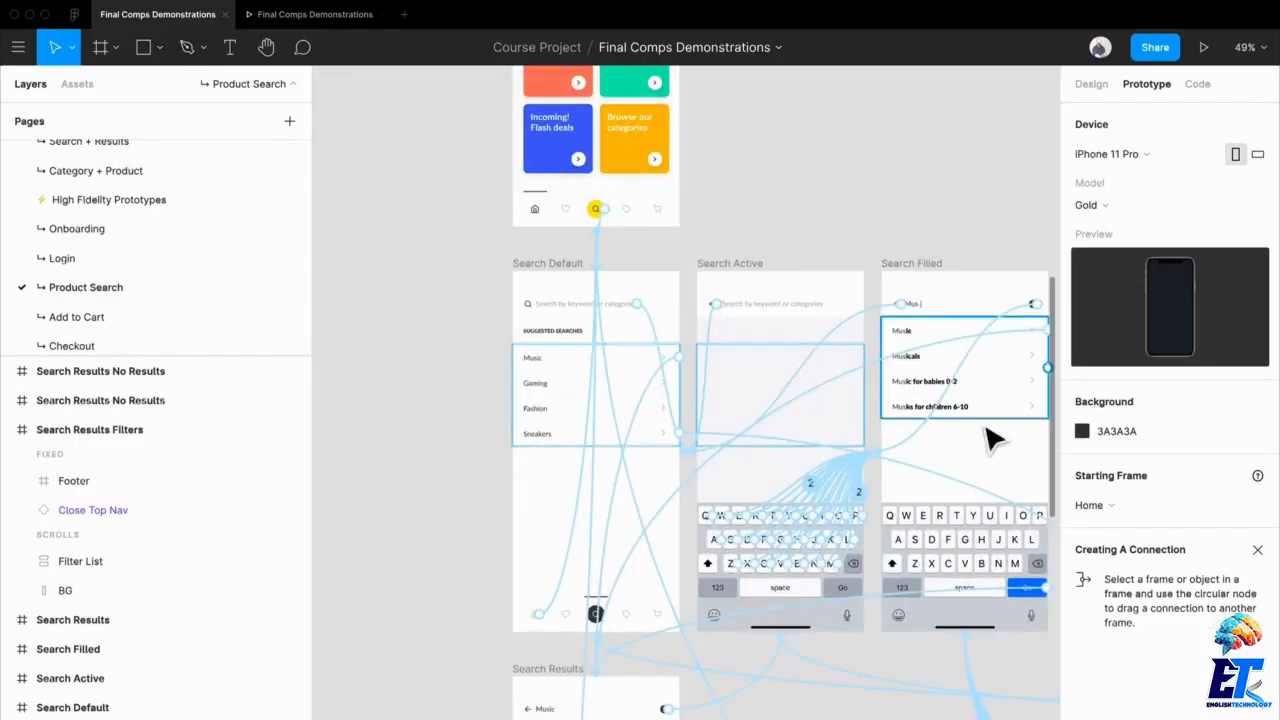
drag(651, 274, 670, 555)
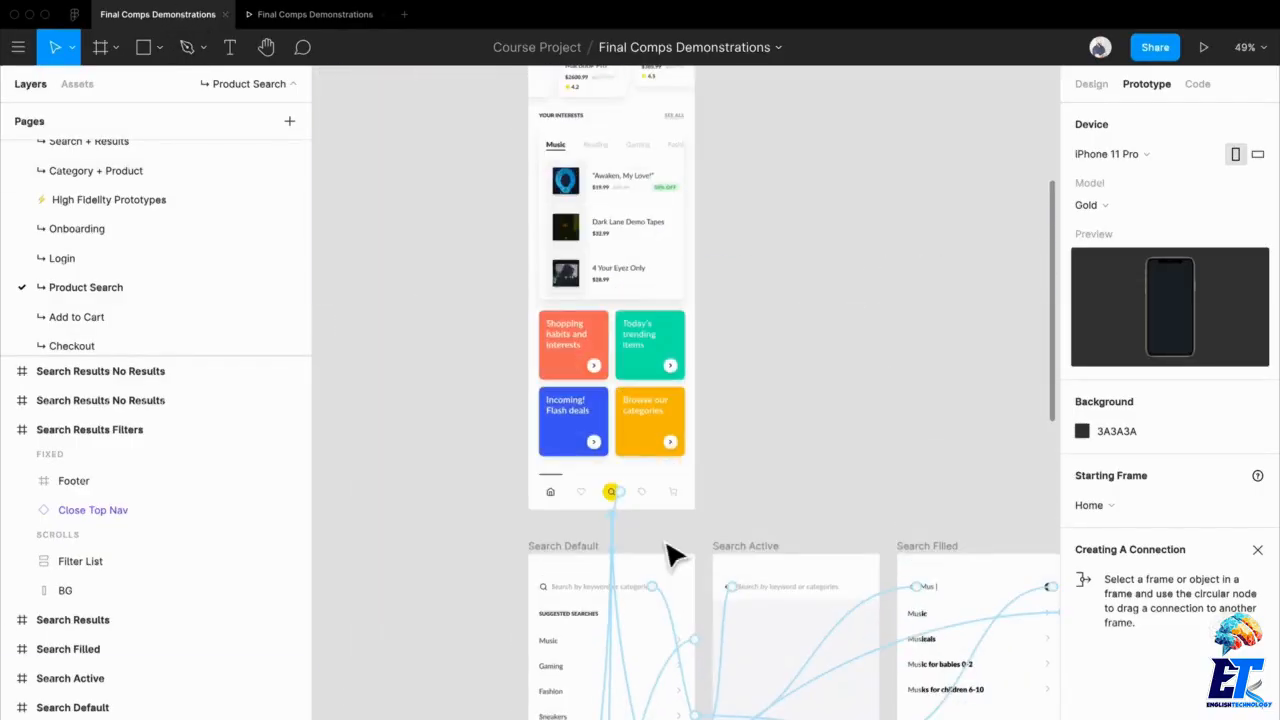
click(1090, 84)
scroll(760, 480, down, 3)
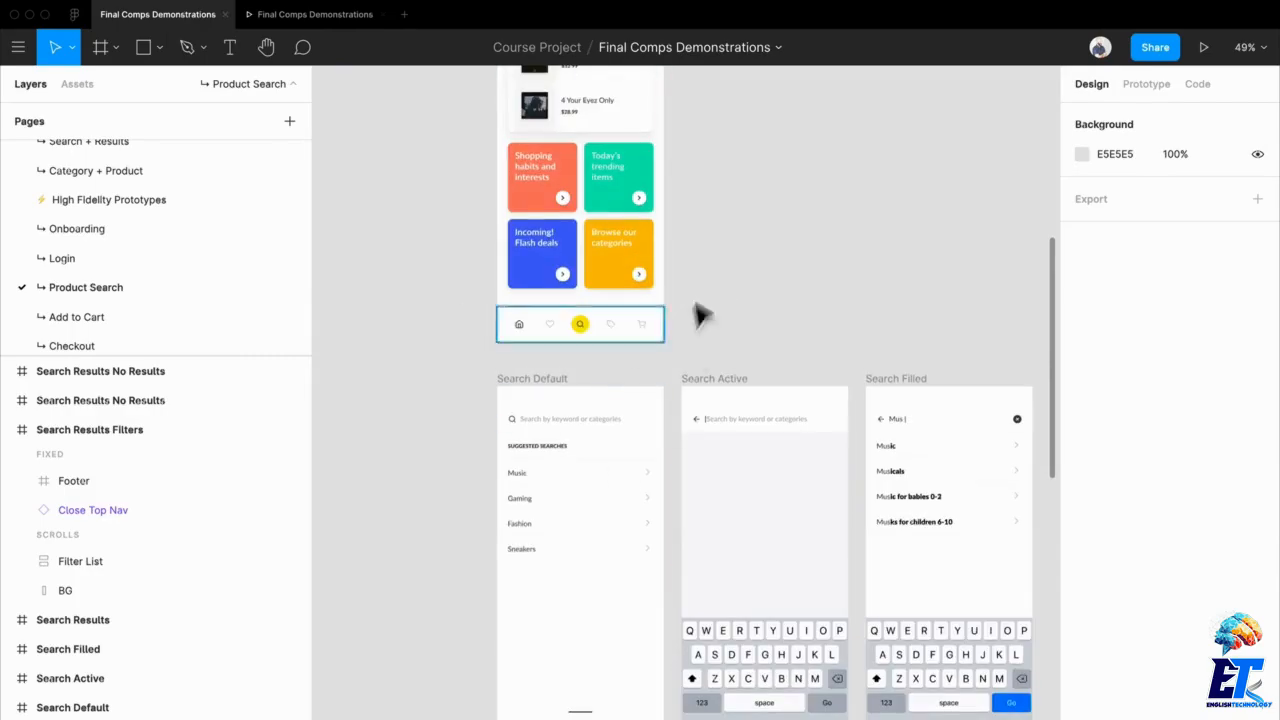
- Review the highlighted search icon in the Home frame's navigation, followed by the Search Default, Search Active and Search Filled frames
scroll(594, 343, up, 5)
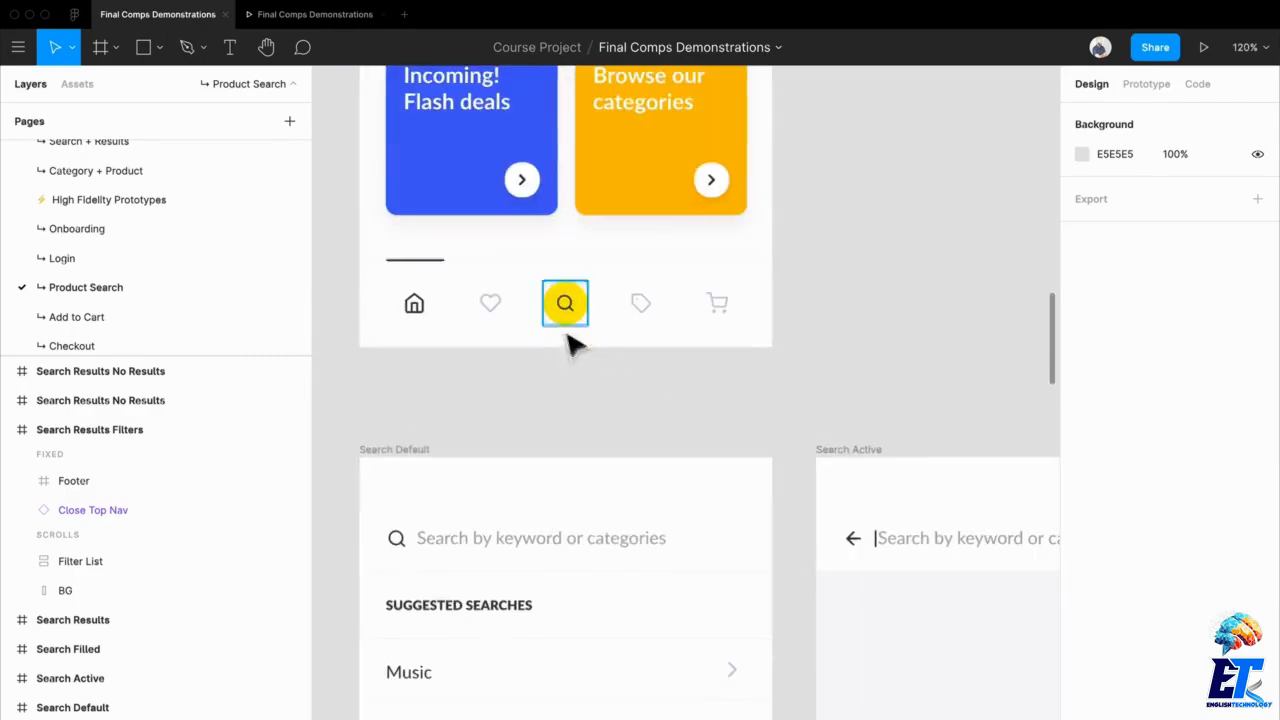
scroll(568, 333, down, 3)
scroll(578, 342, down, 3)
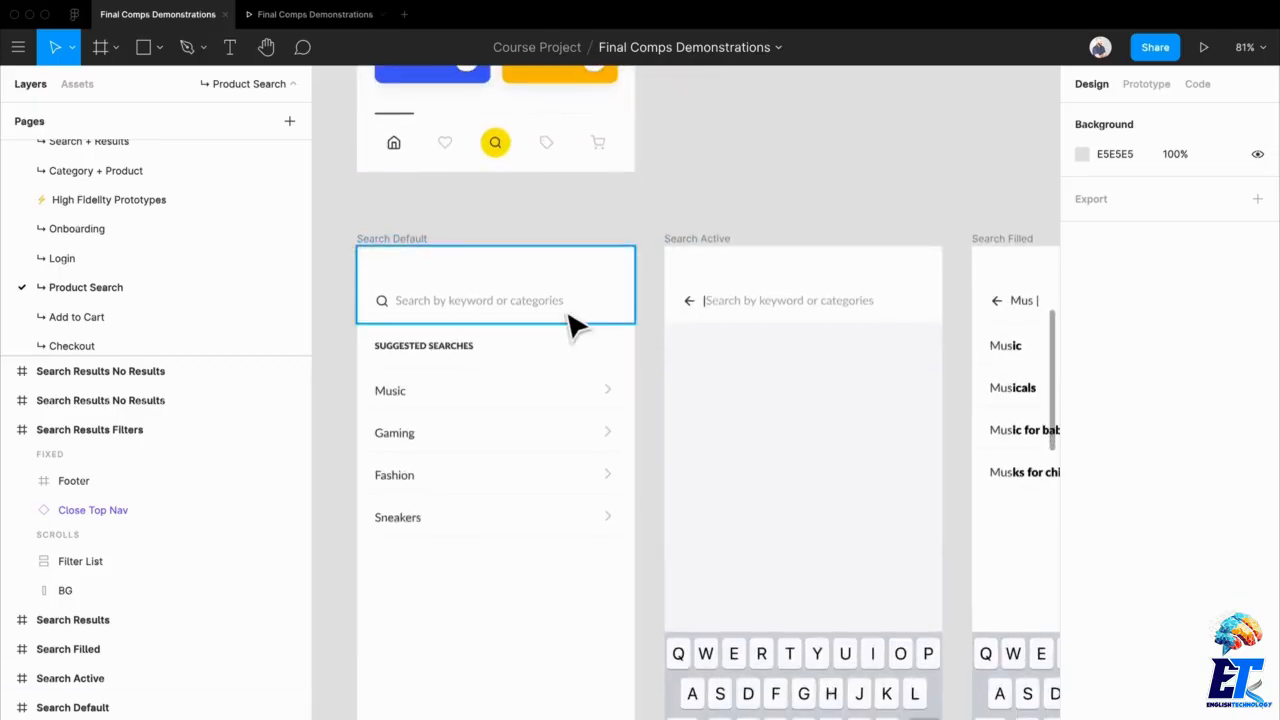
scroll(571, 323, down, 2)
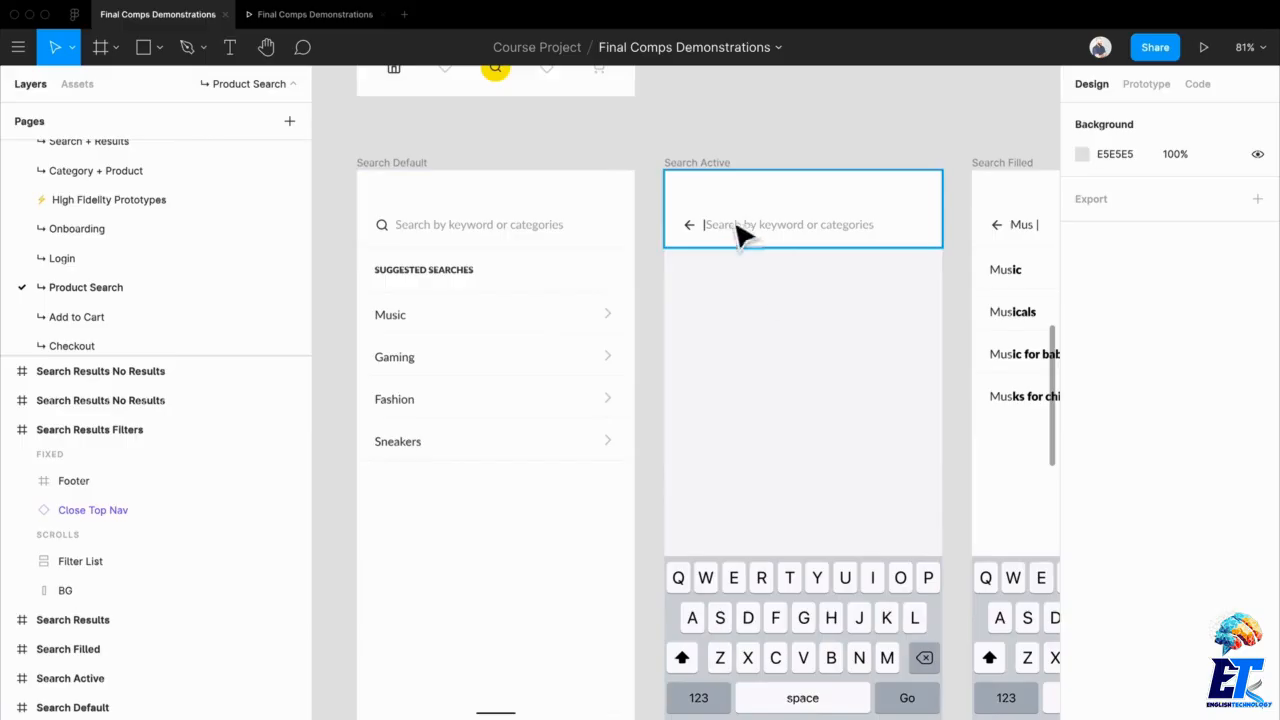
scroll(736, 228, right, 2)
scroll(949, 294, right, 3)
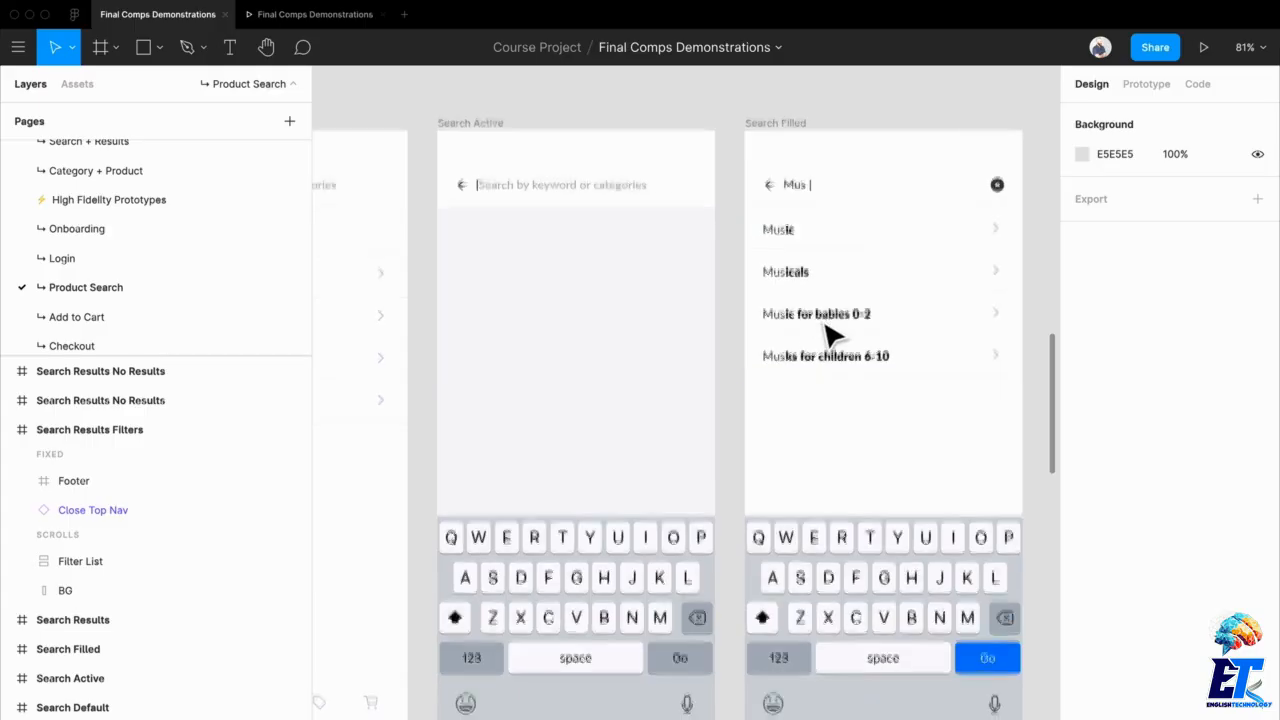
- Examine the Search Results and Search Results Filters frames, ending with an overview of the search flow from the Home frame
scroll(829, 334, down, 3)
scroll(829, 334, left, 4)
scroll(897, 395, down, 5)
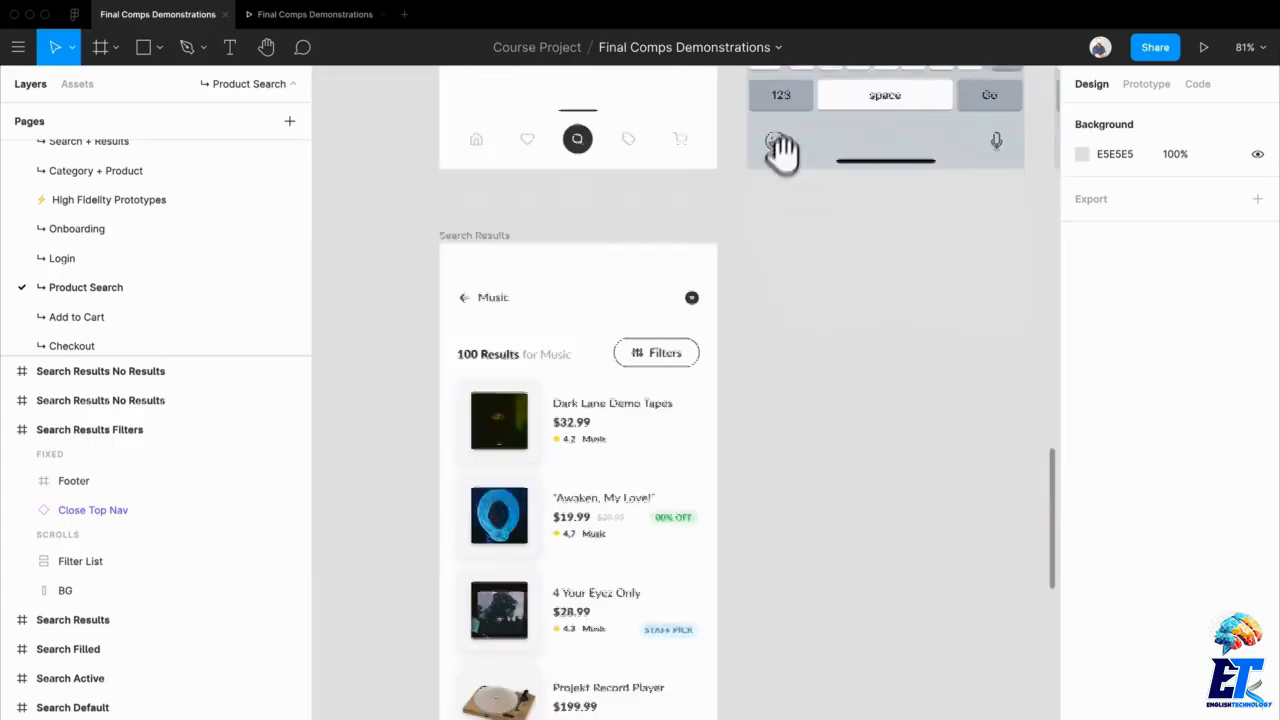
scroll(651, 457, down, 3)
scroll(700, 314, up, 2)
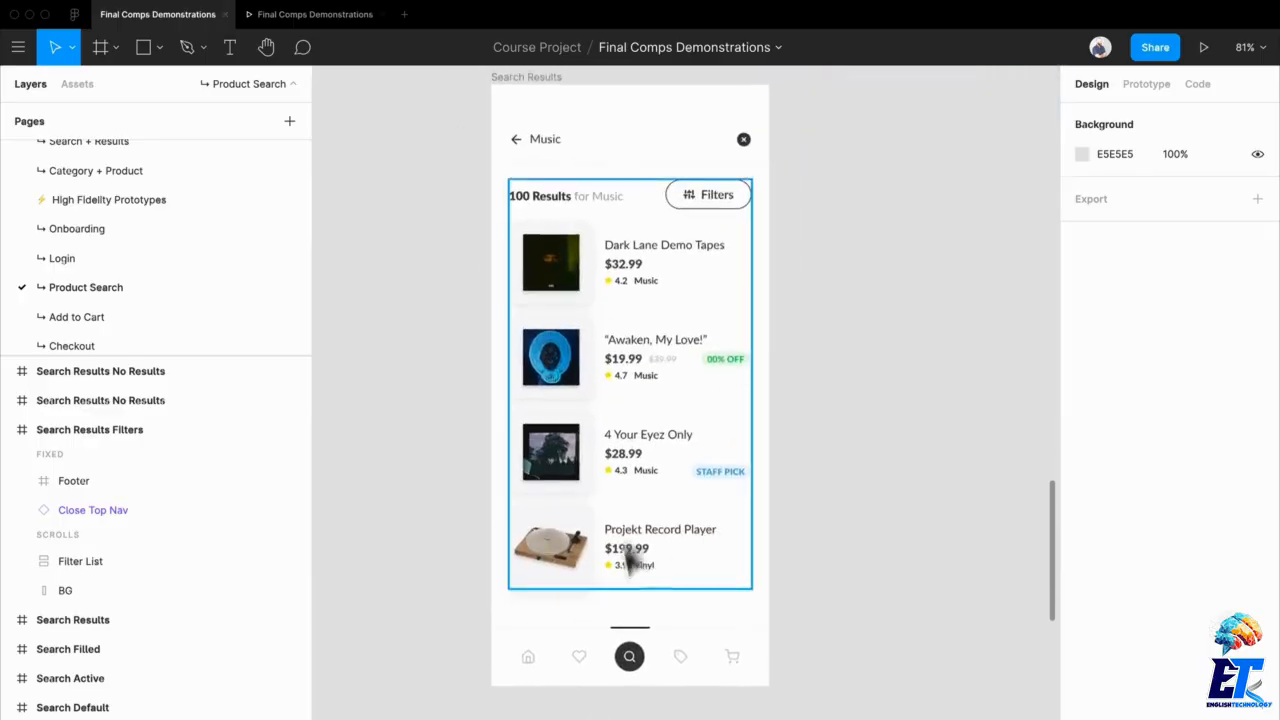
scroll(780, 514, down, 4)
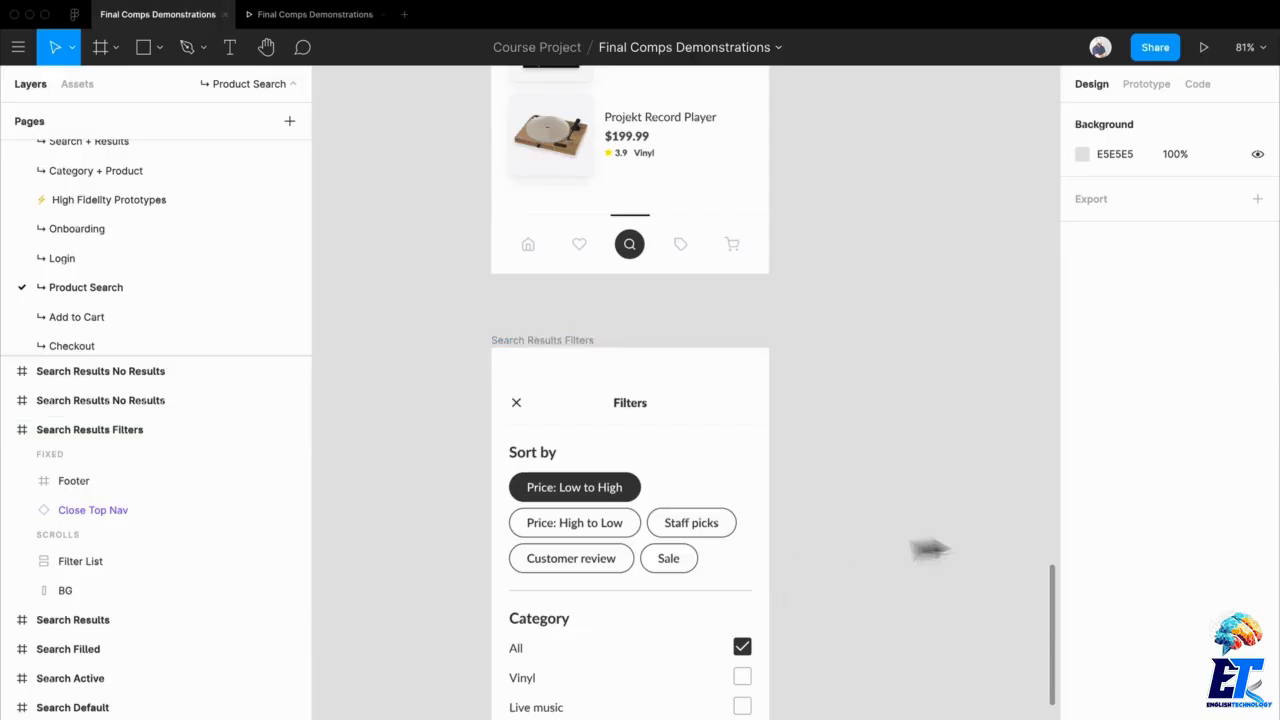
scroll(950, 545, up, 8)
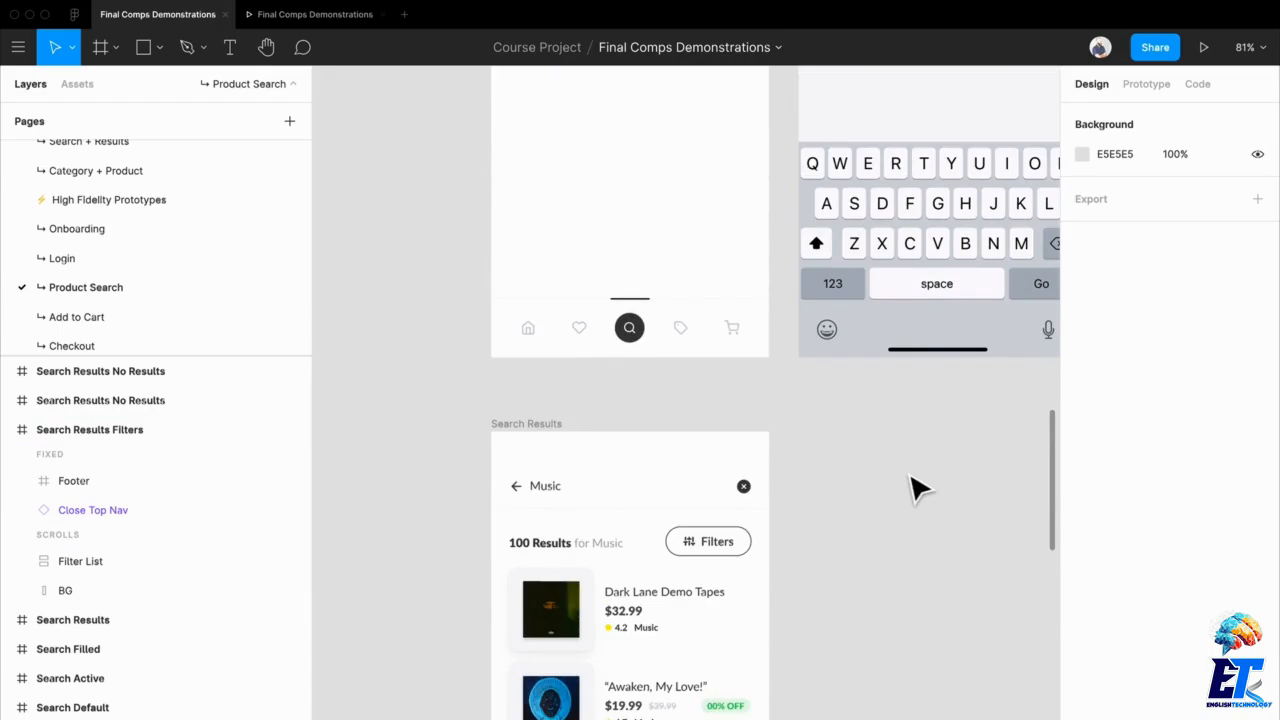
scroll(918, 488, down, 8)
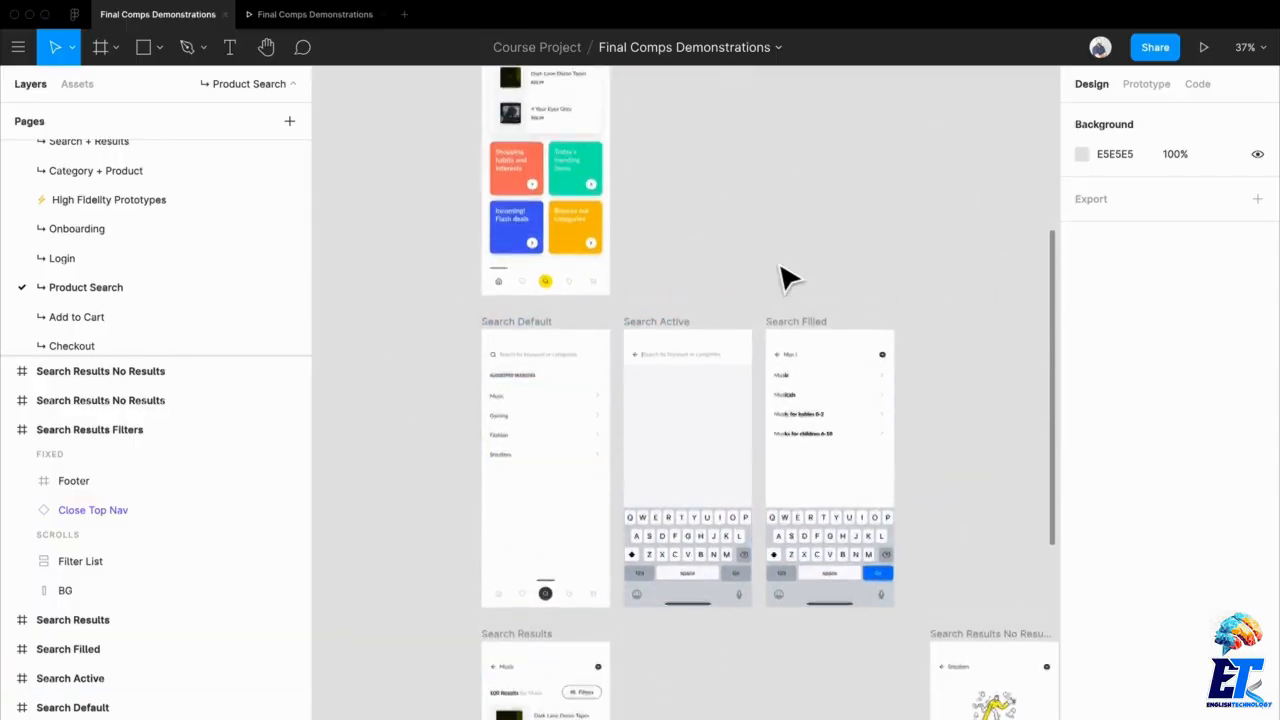
scroll(786, 277, up, 4)
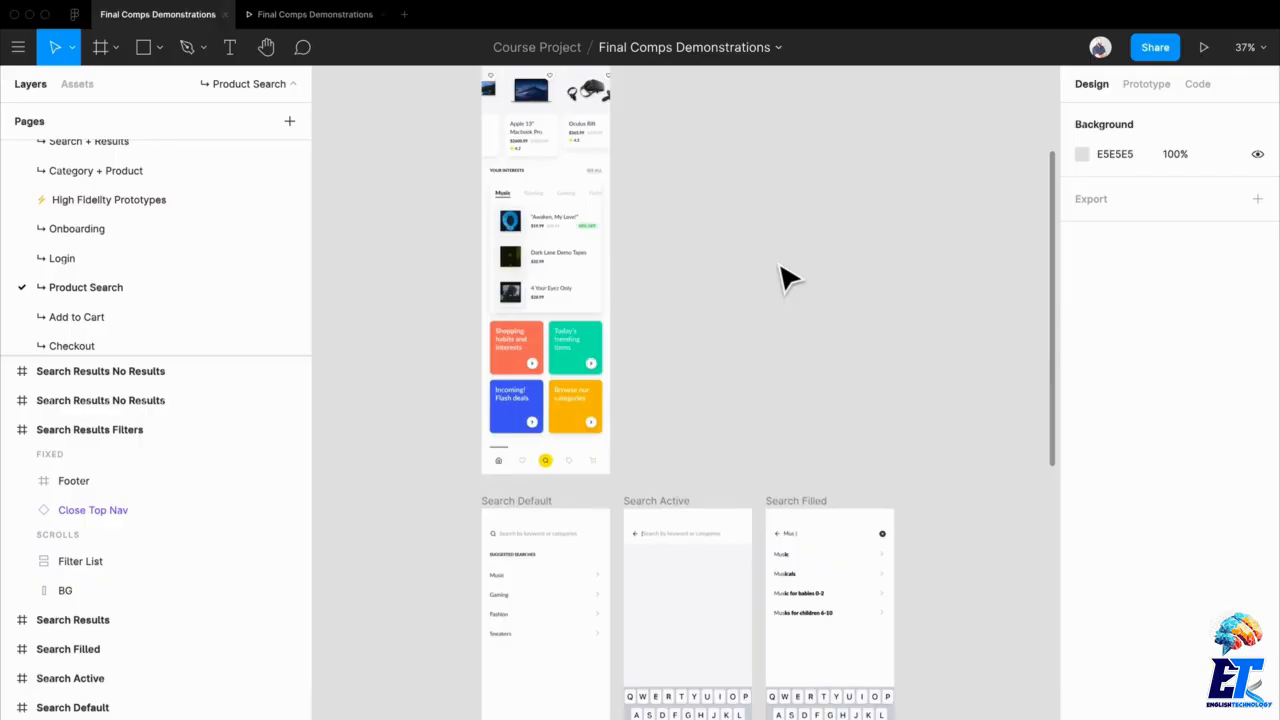